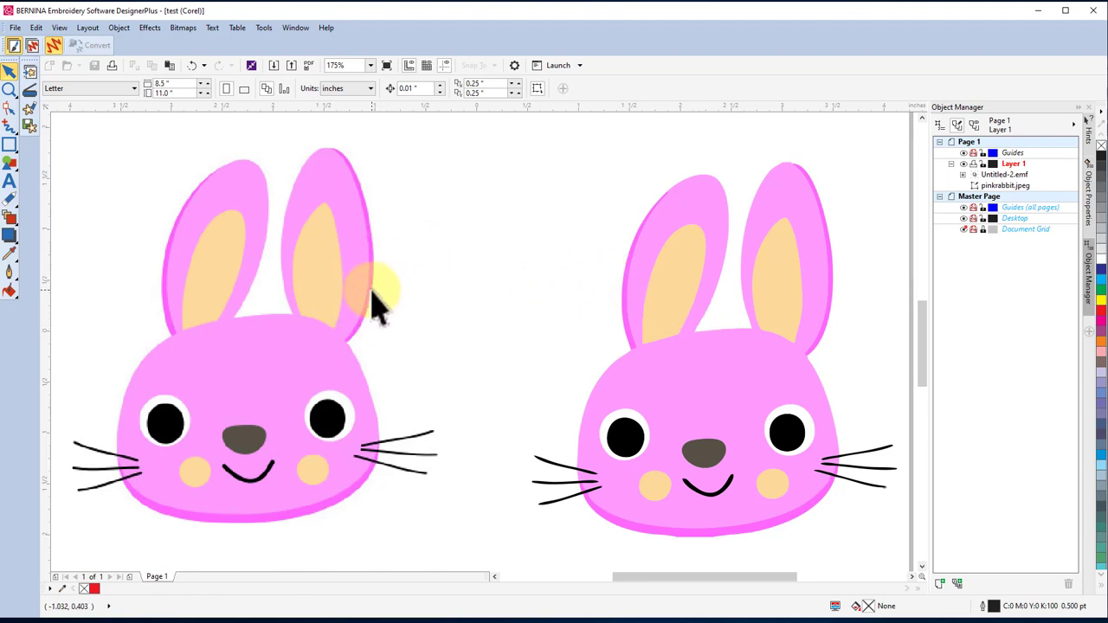
# Compare the edge quality of the bitmap rabbit and the vector rabbit up close.
pyautogui.scroll(8, 370, 297)
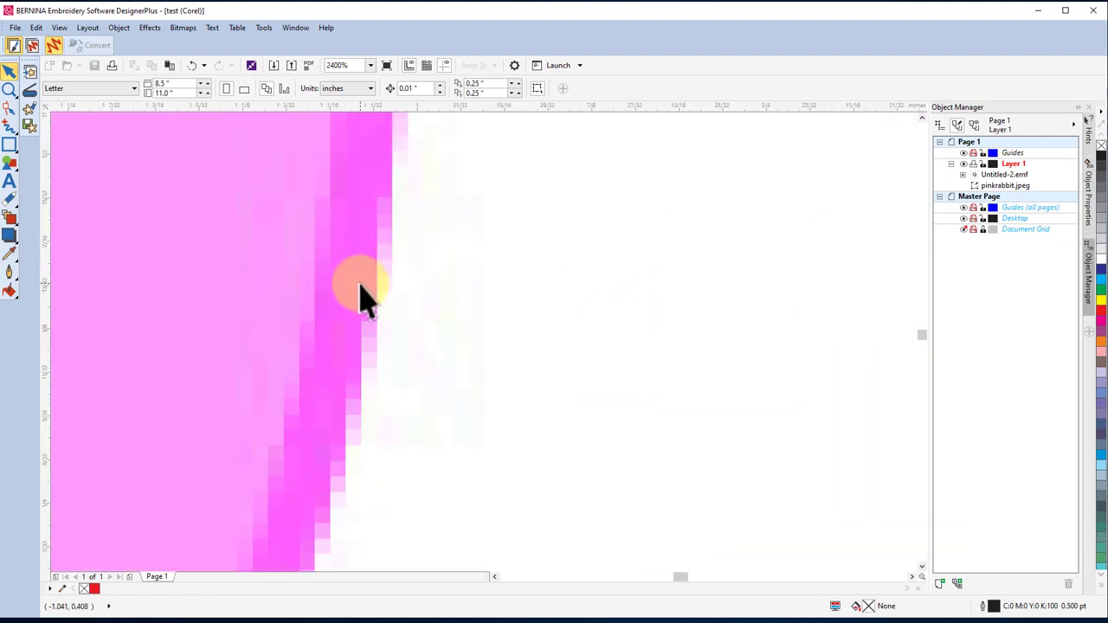
pyautogui.scroll(-10, 361, 297)
pyautogui.scroll(6, 482, 294)
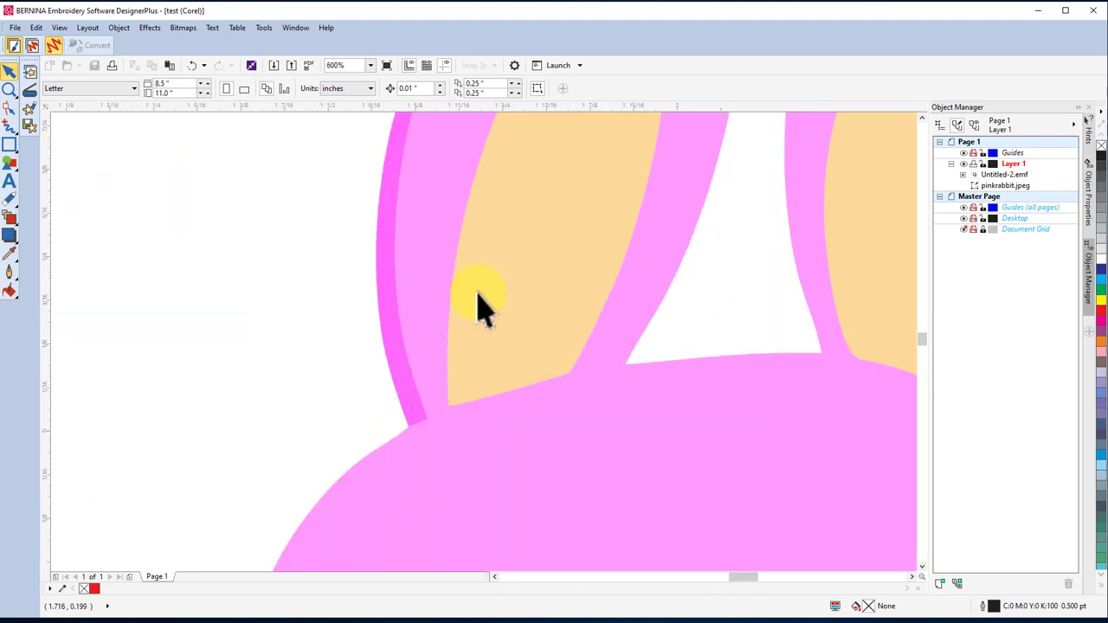
pyautogui.scroll(-6, 438, 312)
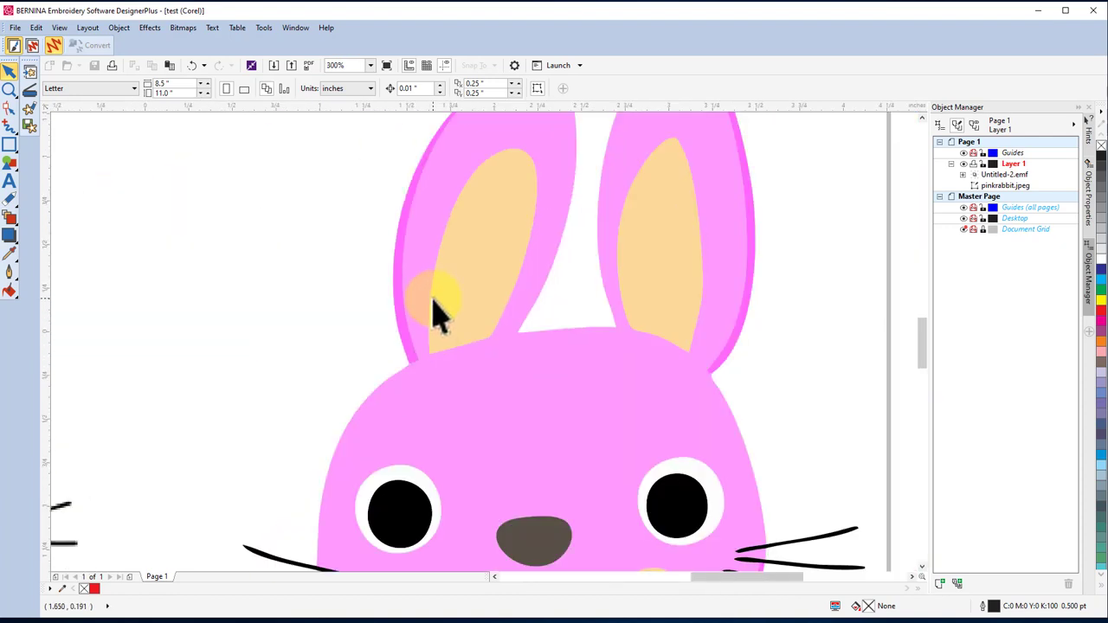
pyautogui.scroll(1, 329, 331)
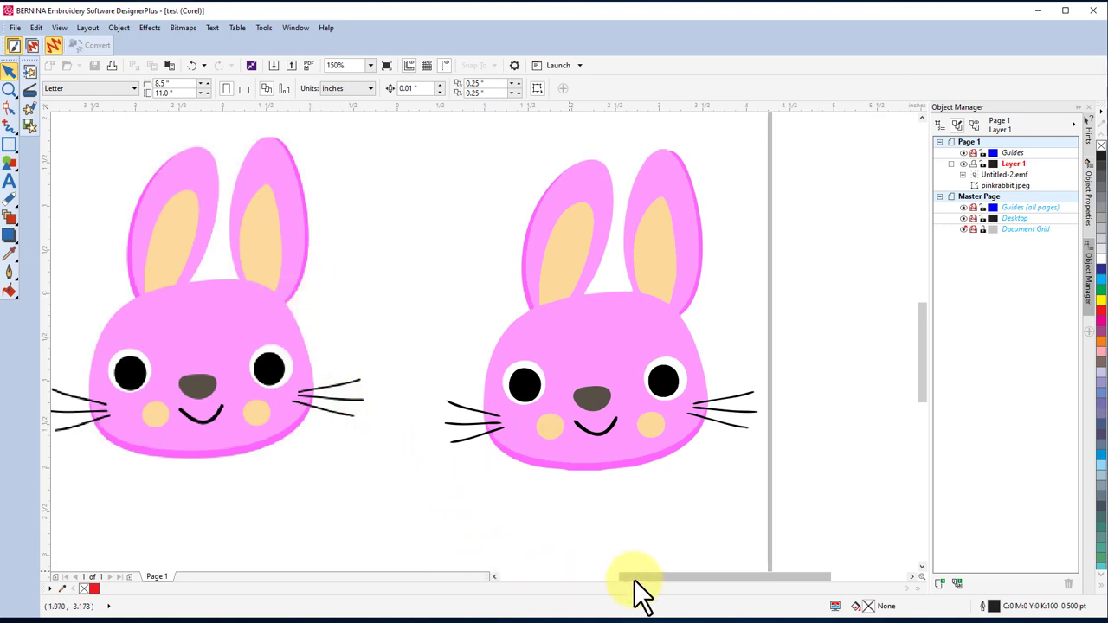
pyautogui.moveTo(635, 576); pyautogui.dragTo(610, 575)
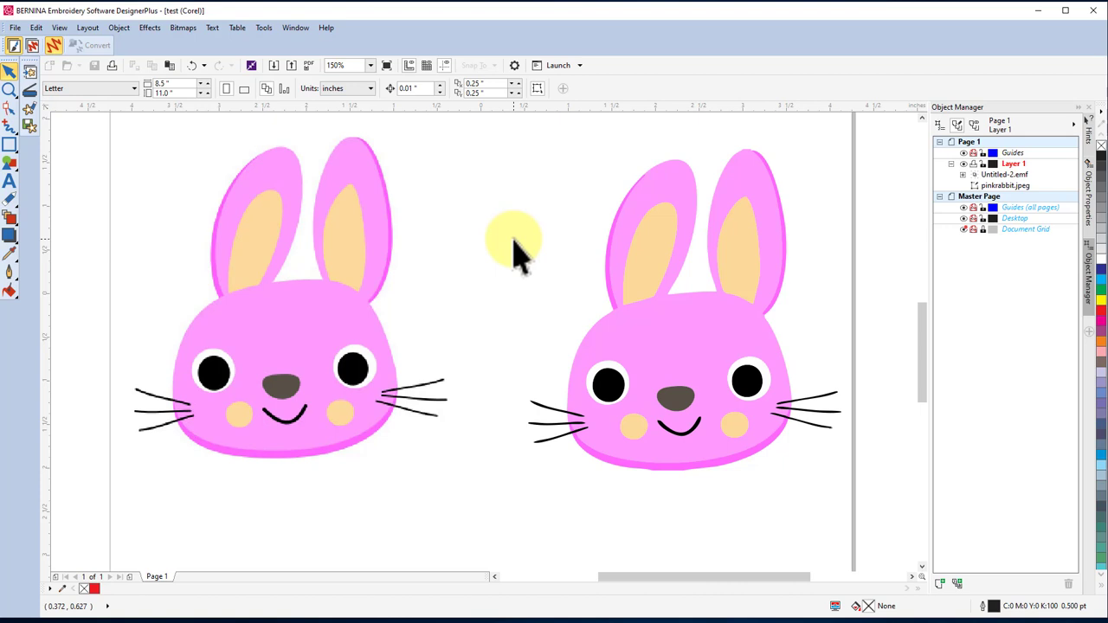
# Undo the last change, convert the vector rabbit artwork to embroidery, and display the stitches in artistic view.
pyautogui.hotkey('ctrl', 'z')
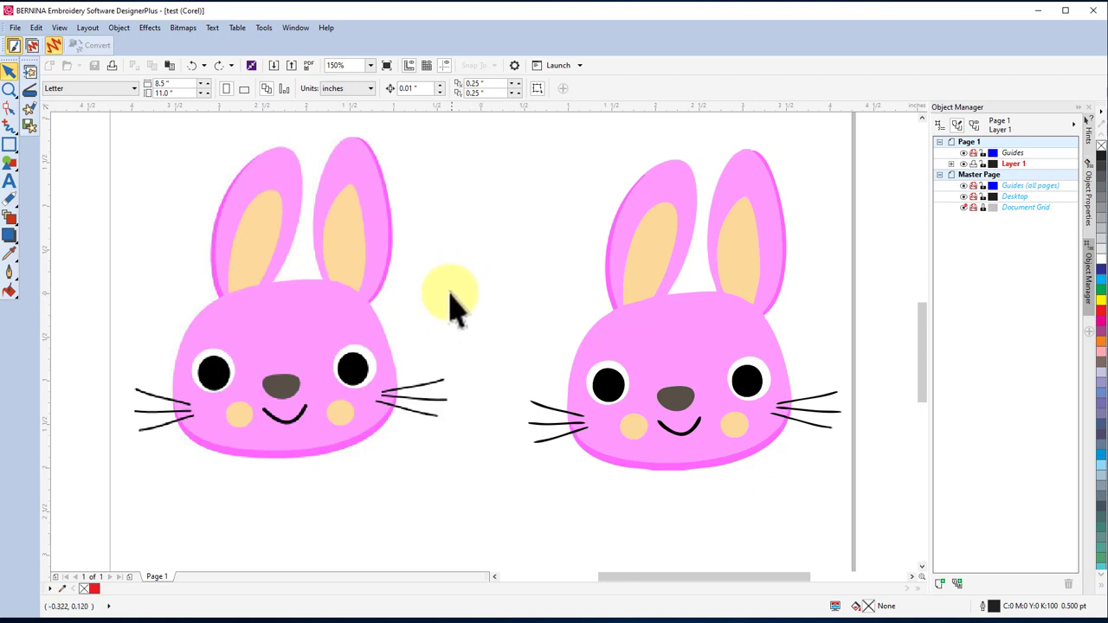
pyautogui.click(678, 355)
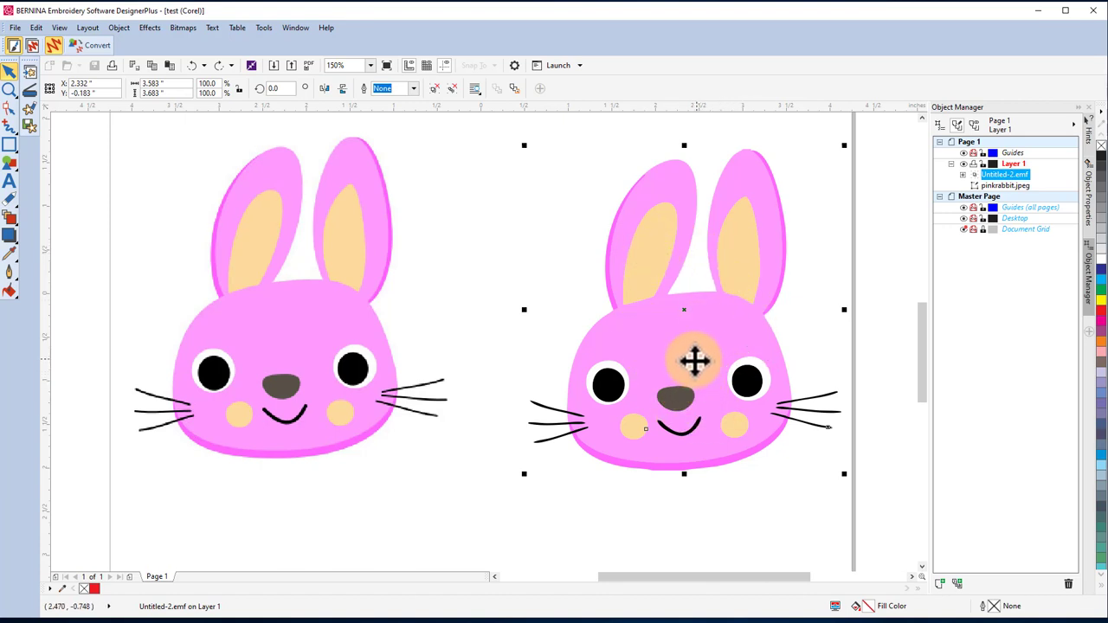
pyautogui.click(90, 45)
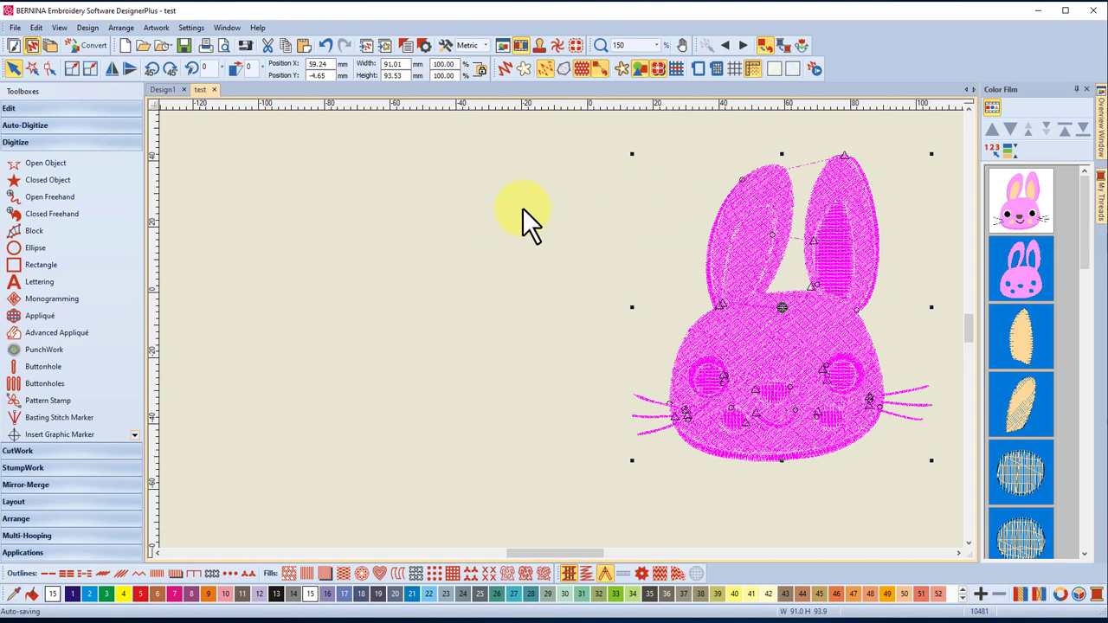
pyautogui.click(504, 69)
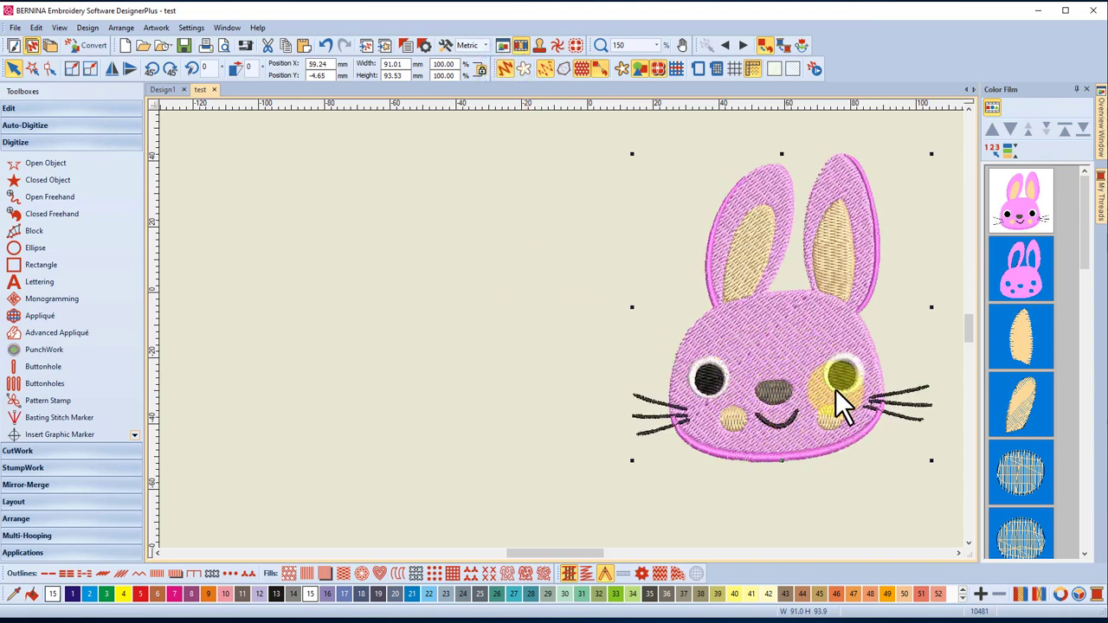
# Examine the stitched rabbit up close where the left whiskers cross the face and its lower border.
pyautogui.scroll(1, 879, 366)
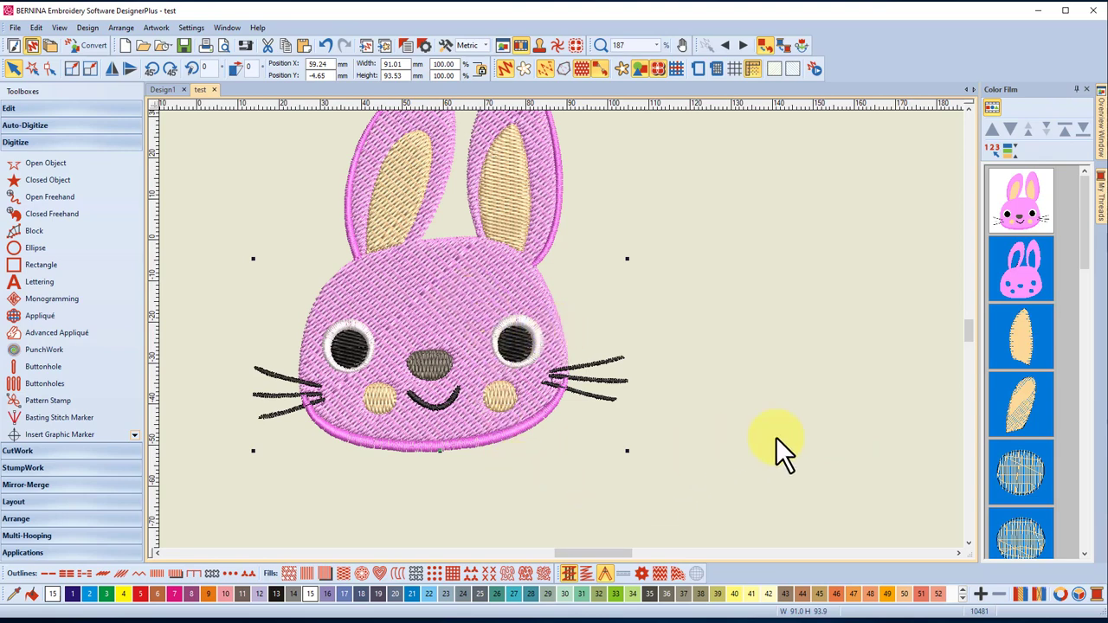
pyautogui.moveTo(965, 324); pyautogui.dragTo(969, 320)
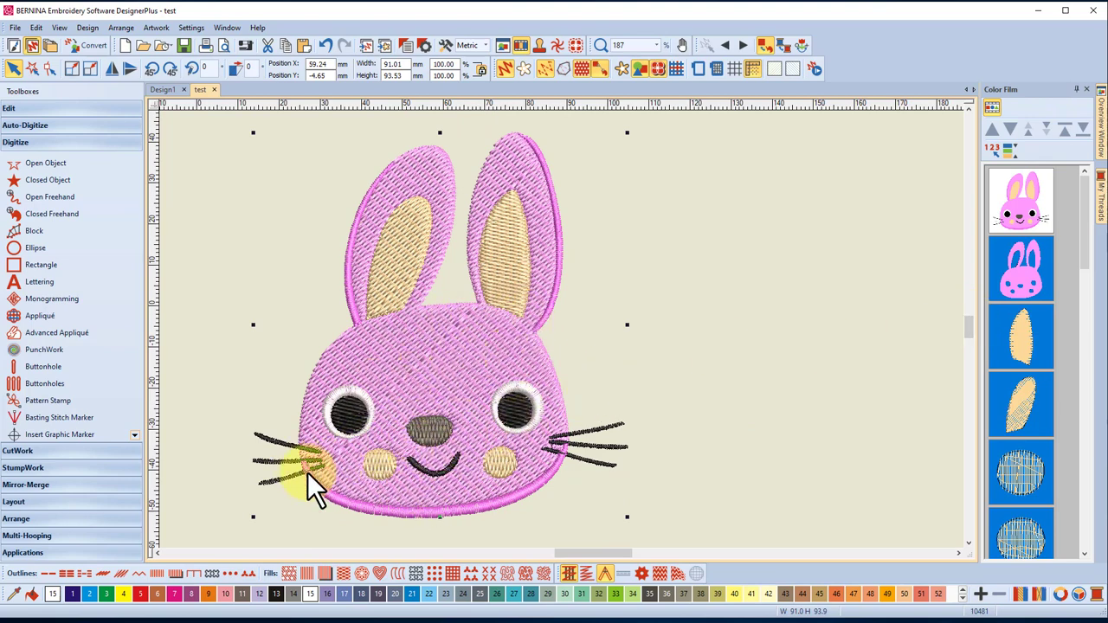
pyautogui.scroll(1, 307, 472)
pyautogui.scroll(1, 559, 330)
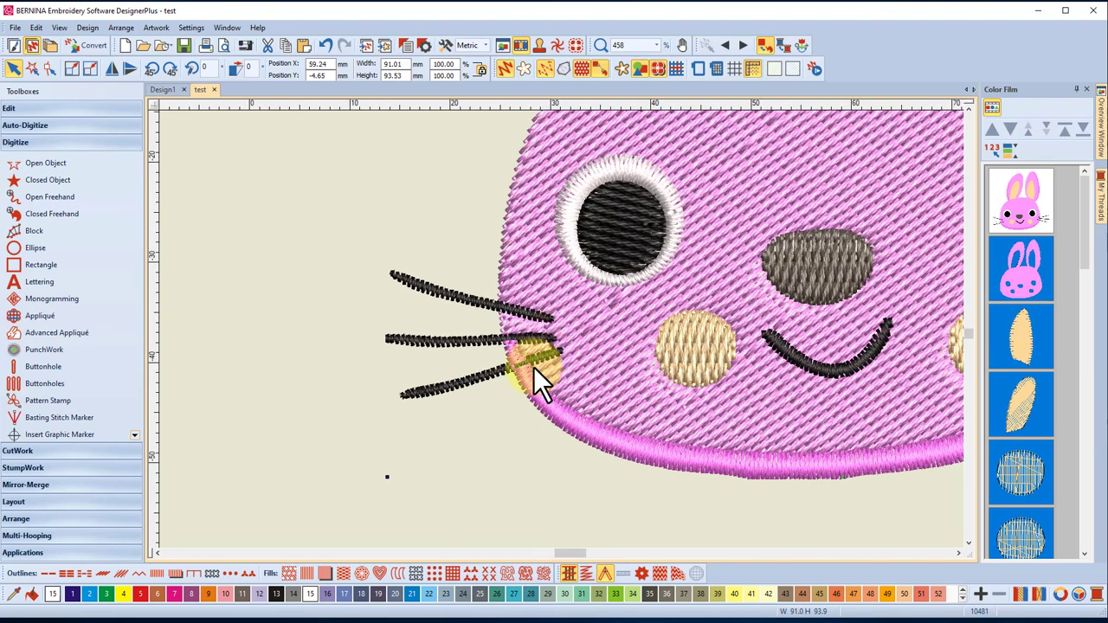
pyautogui.scroll(1, 560, 330)
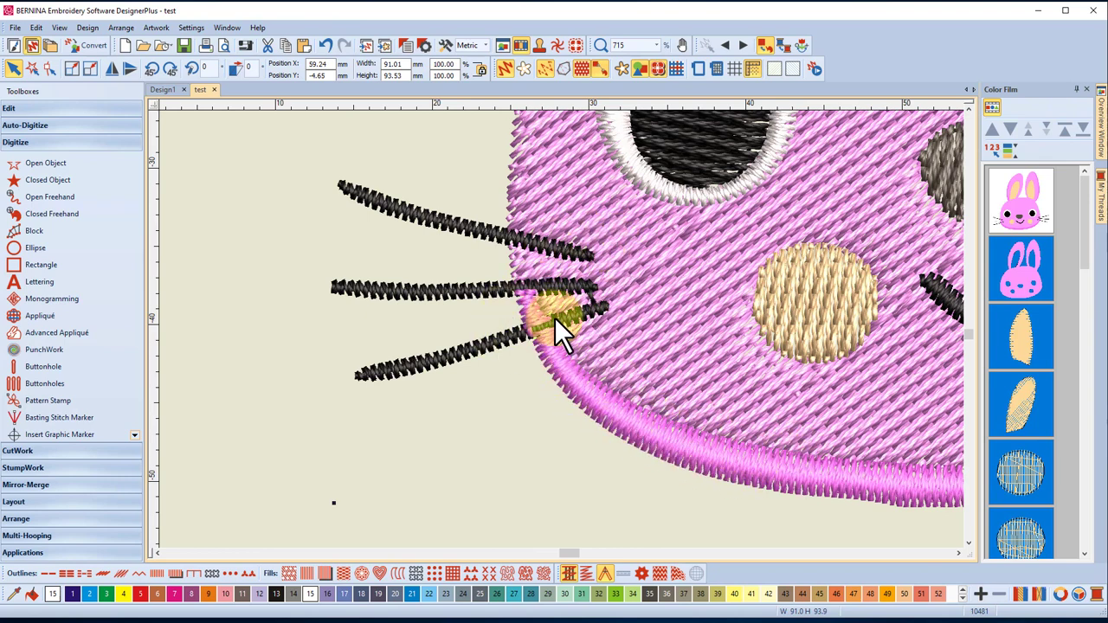
# Review the stitching sequence of the whiskers and lower face border, and view the whole stitched rabbit.
pyautogui.moveTo(1086, 246); pyautogui.dragTo(1076, 460)
pyautogui.moveTo(1023, 436)
pyautogui.mouseDown()
pyautogui.moveTo(1018, 411)
pyautogui.moveTo(1021, 444)
pyautogui.moveTo(1018, 422)
pyautogui.mouseUp()
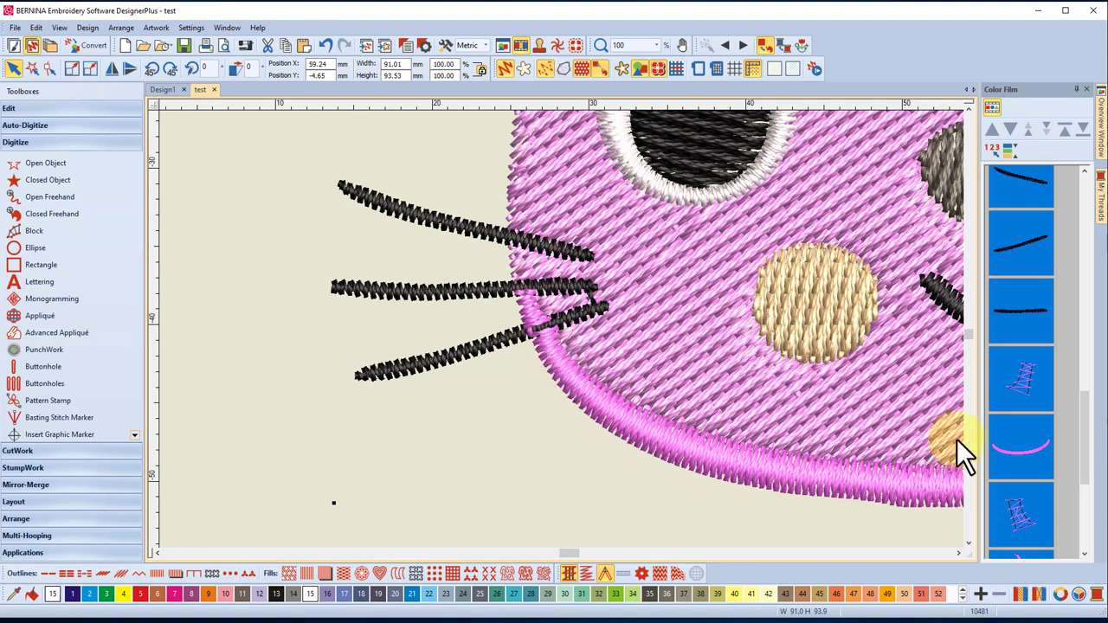
pyautogui.moveTo(1020, 396); pyautogui.dragTo(1021, 400)
pyautogui.moveTo(1084, 424); pyautogui.dragTo(1067, 192)
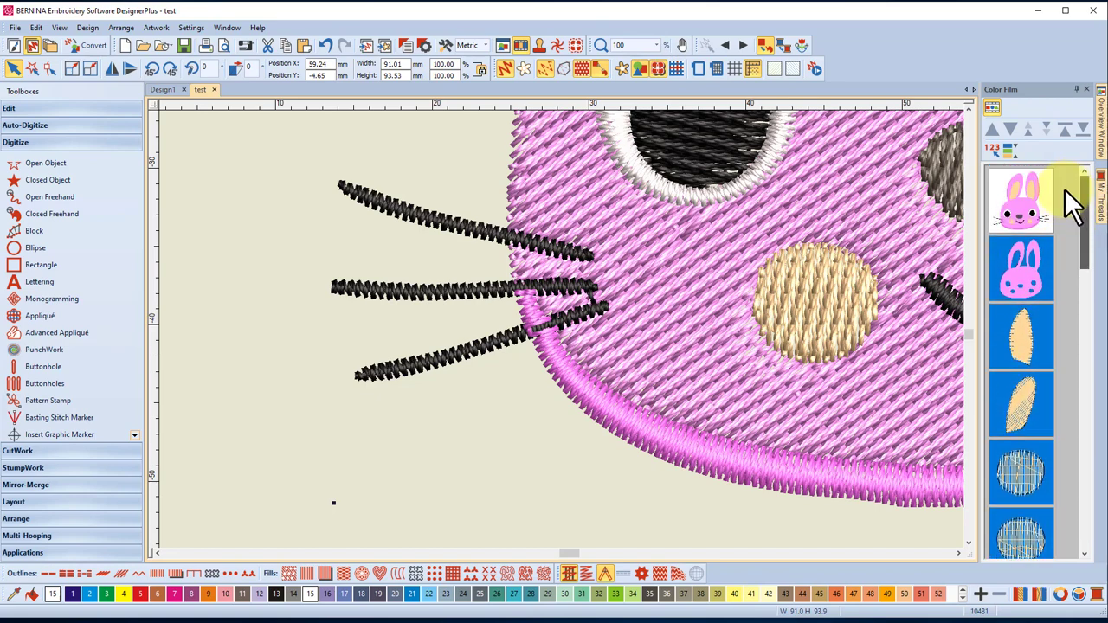
pyautogui.scroll(-5, 558, 330)
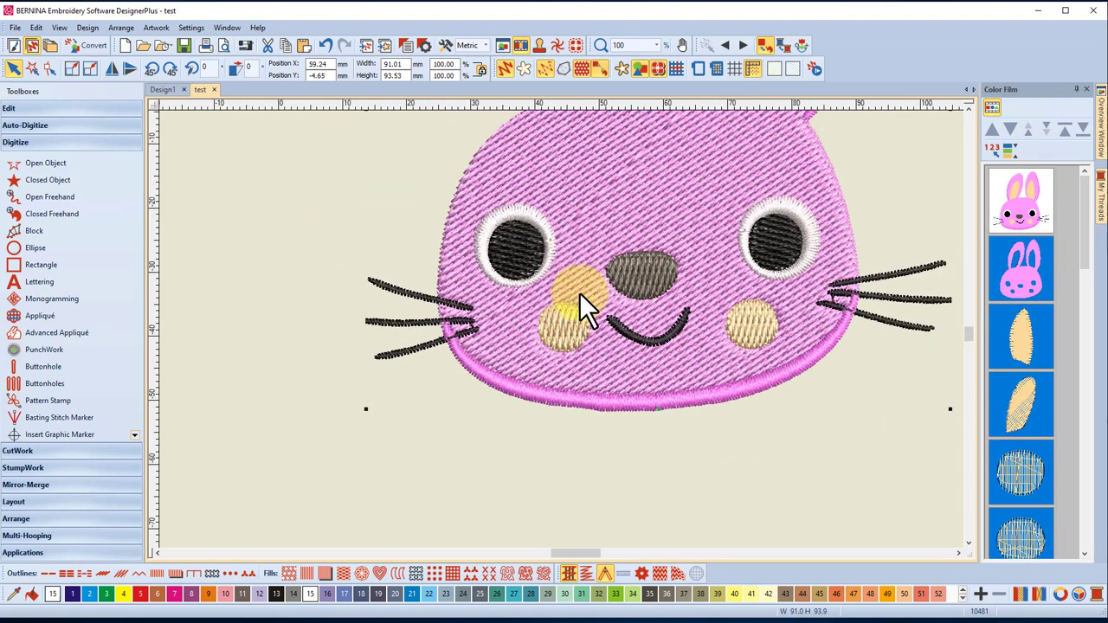
pyautogui.scroll(-1, 616, 308)
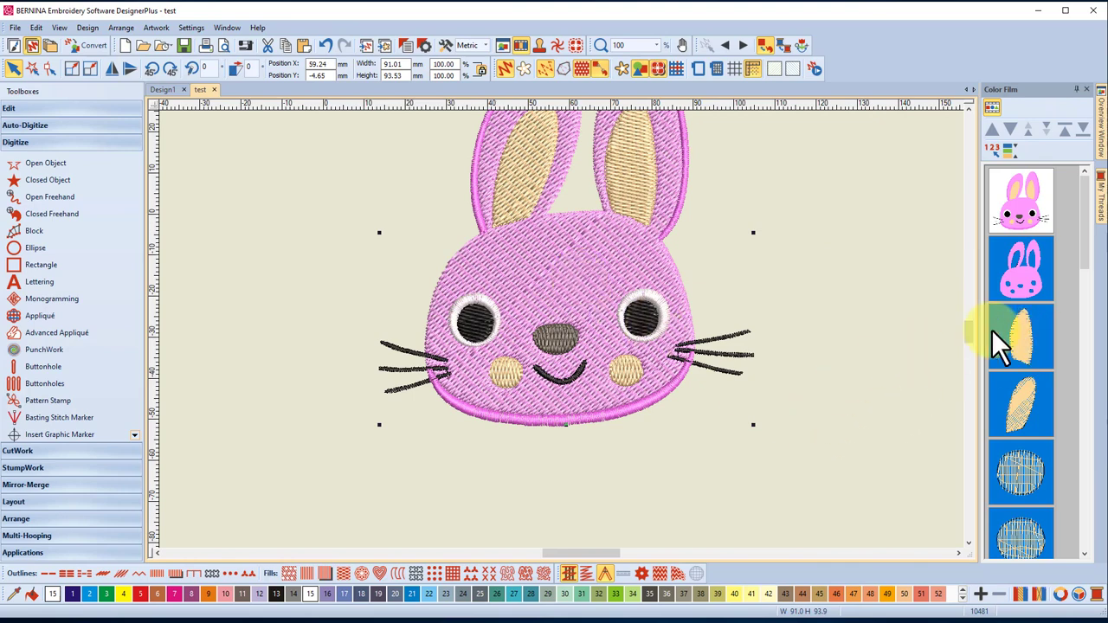
pyautogui.moveTo(970, 331); pyautogui.dragTo(971, 327)
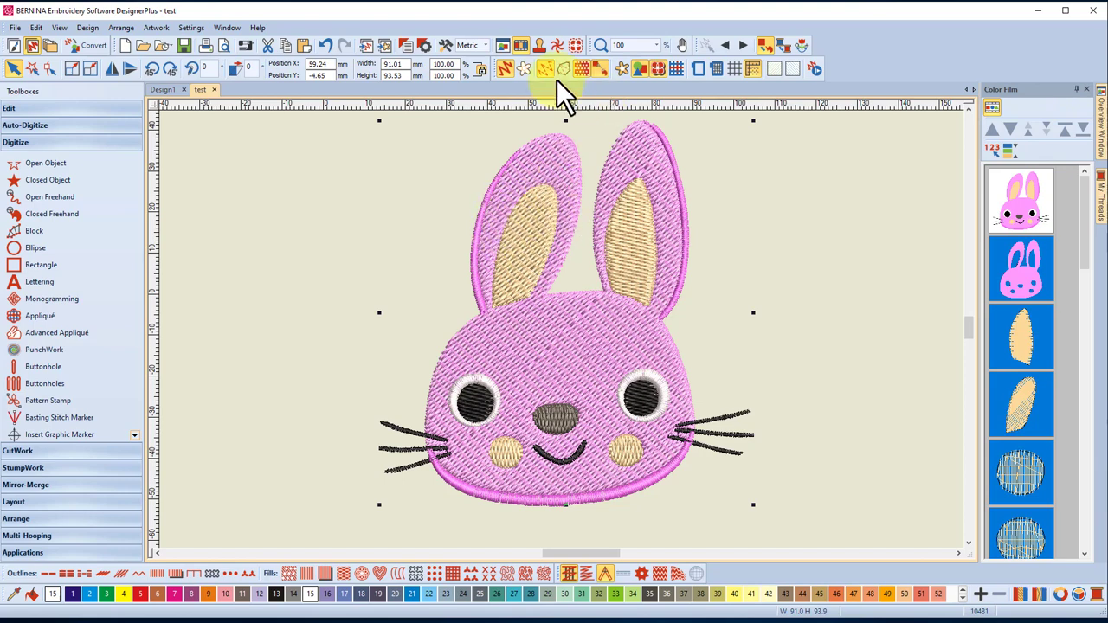
# Turn off artistic view, deselect the design, and examine the individual stitches along the left ear and around the right eye.
pyautogui.click(504, 67)
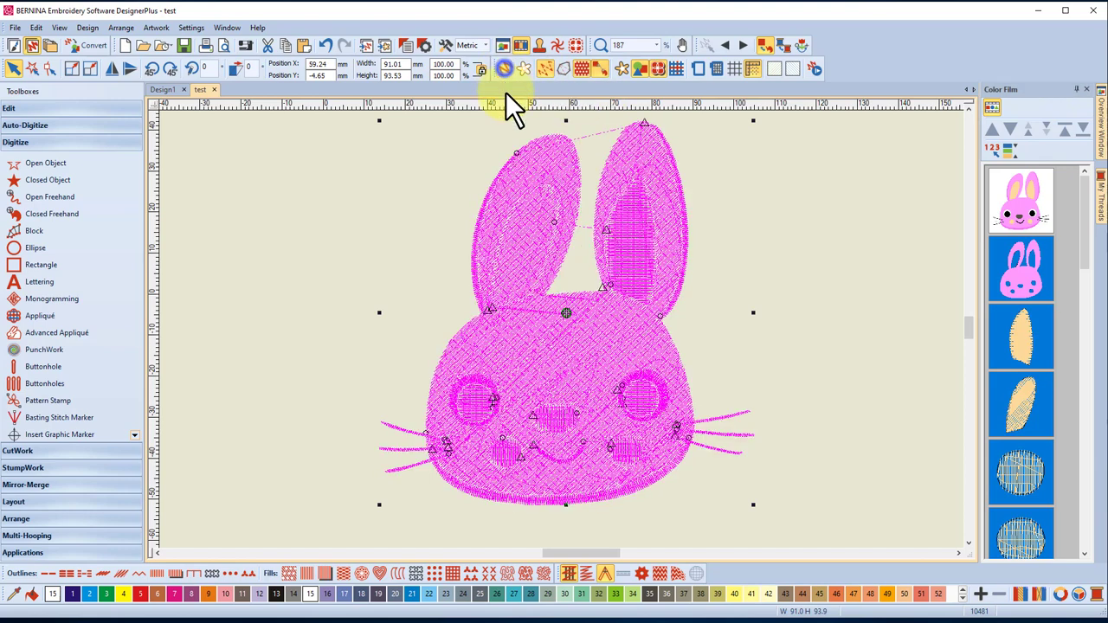
pyautogui.click(884, 200)
pyautogui.scroll(2, 494, 260)
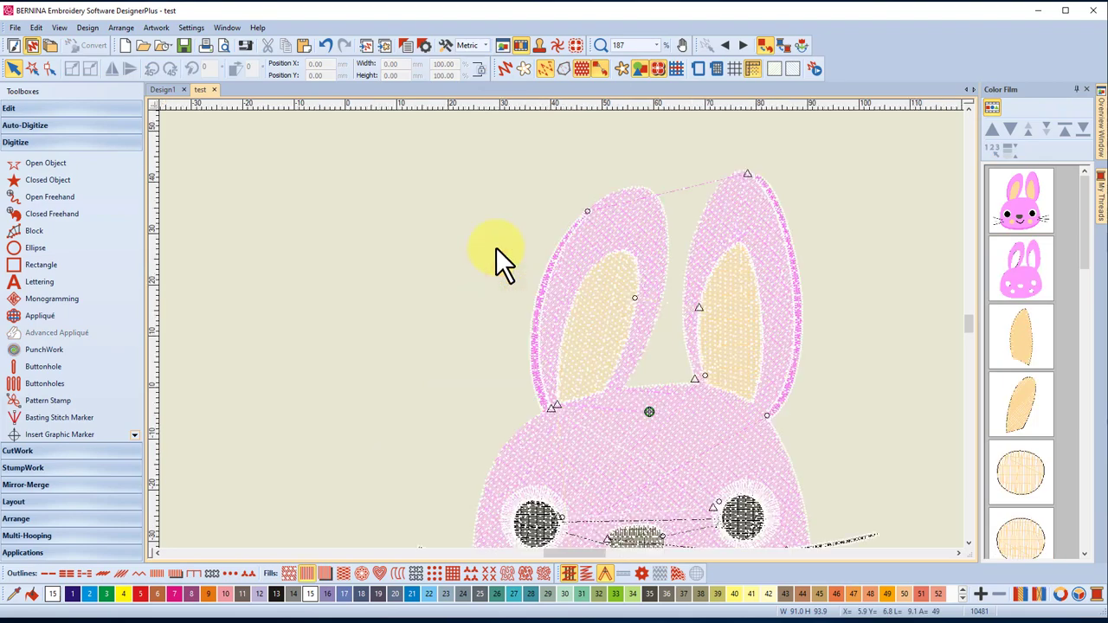
pyautogui.scroll(4, 563, 328)
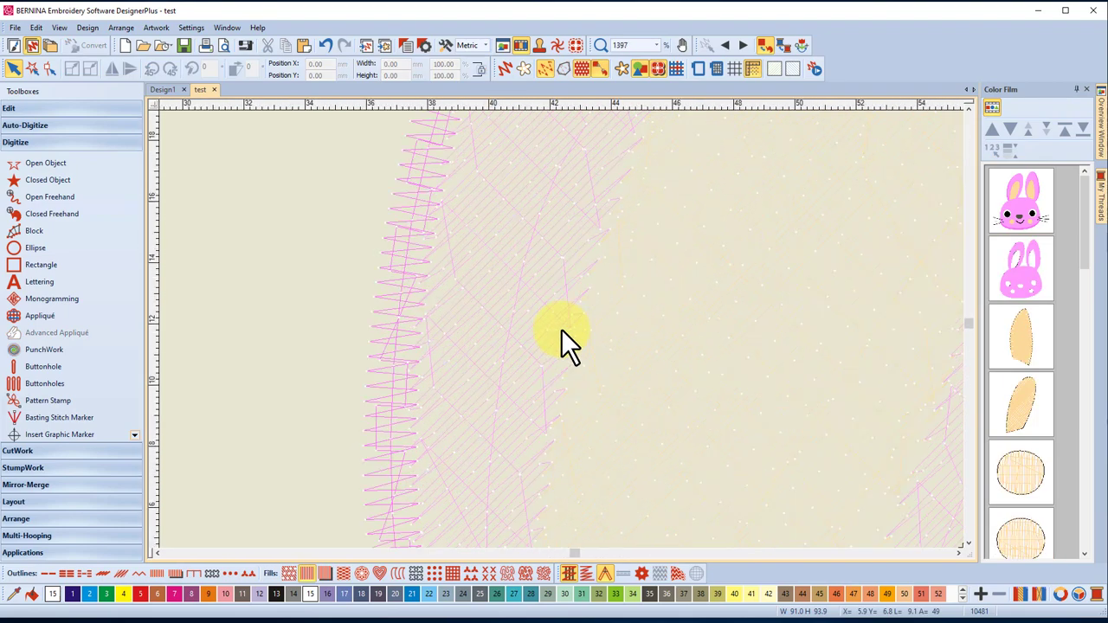
pyautogui.scroll(-1, 563, 331)
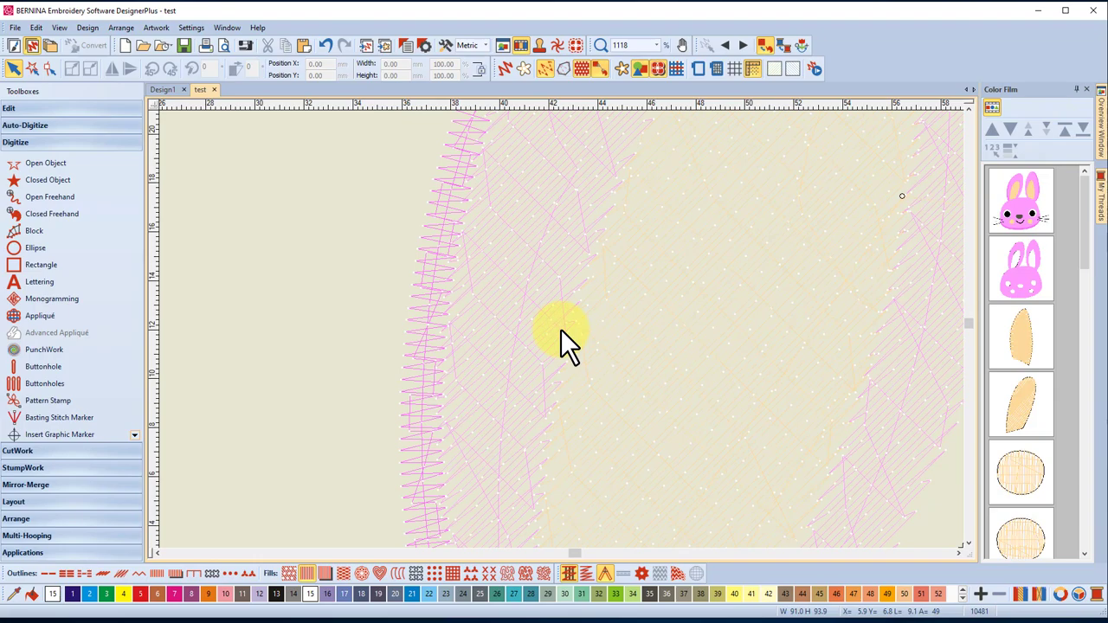
pyautogui.scroll(-5, 561, 329)
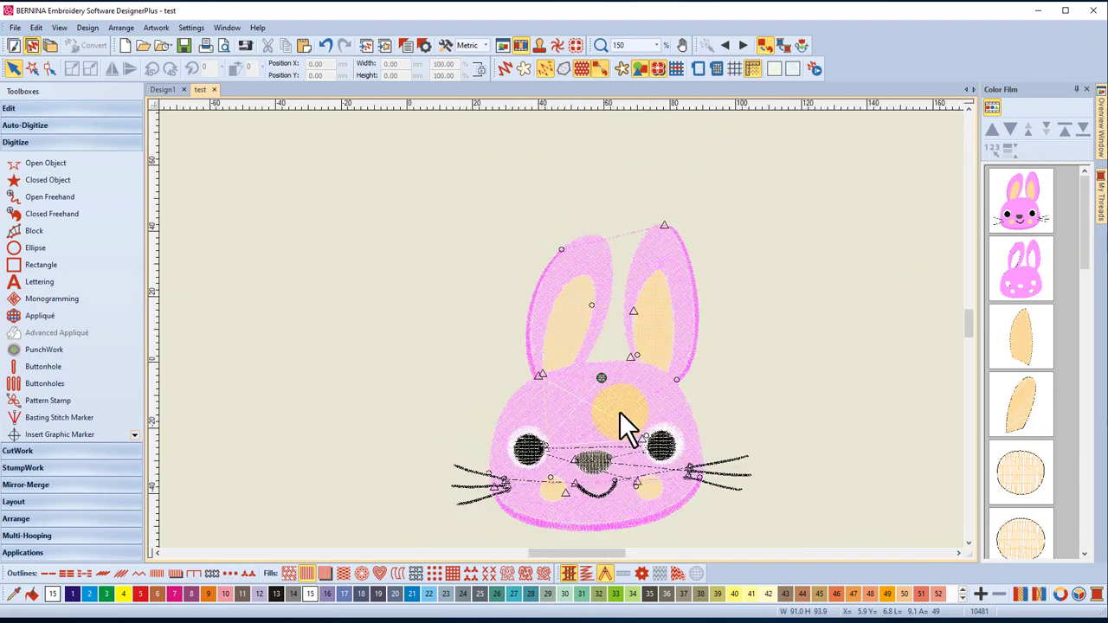
pyautogui.scroll(4, 656, 451)
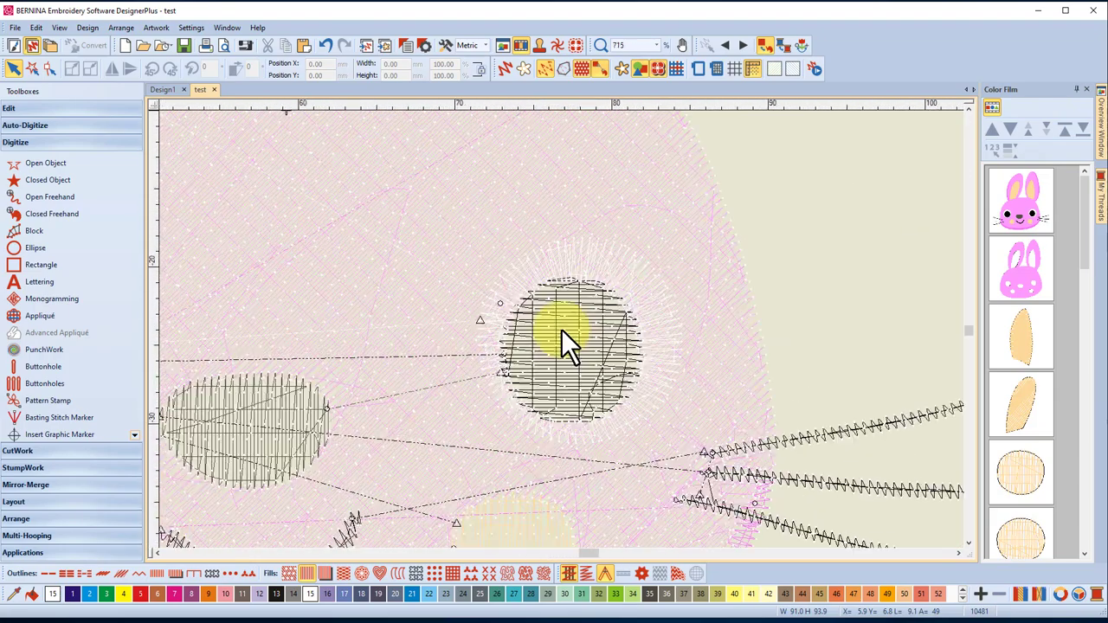
pyautogui.scroll(1, 561, 329)
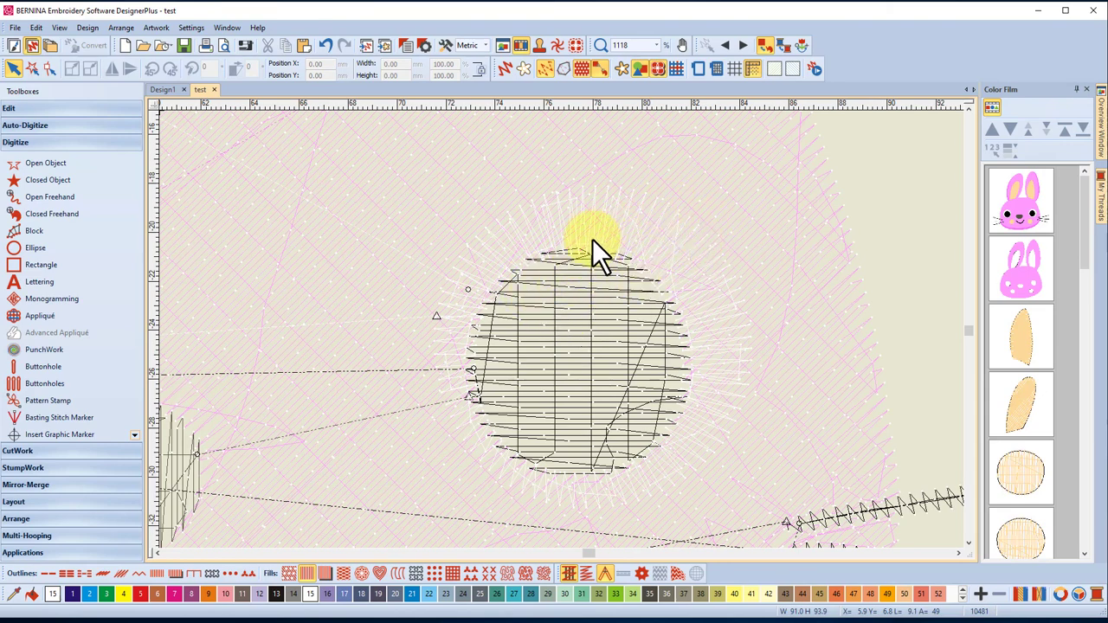
# Select the white ring around the right eye from the stitching sequence, examine its overlap with the black pupil, and deselect it.
pyautogui.moveTo(1088, 235); pyautogui.dragTo(1094, 520)
pyautogui.click(1032, 446)
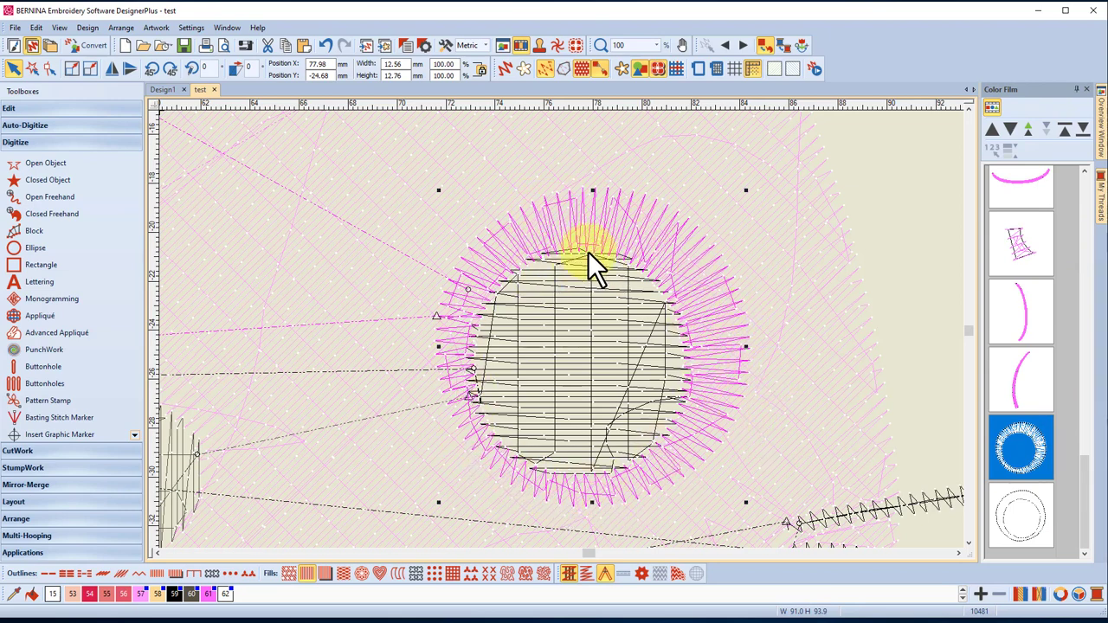
pyautogui.scroll(2, 610, 262)
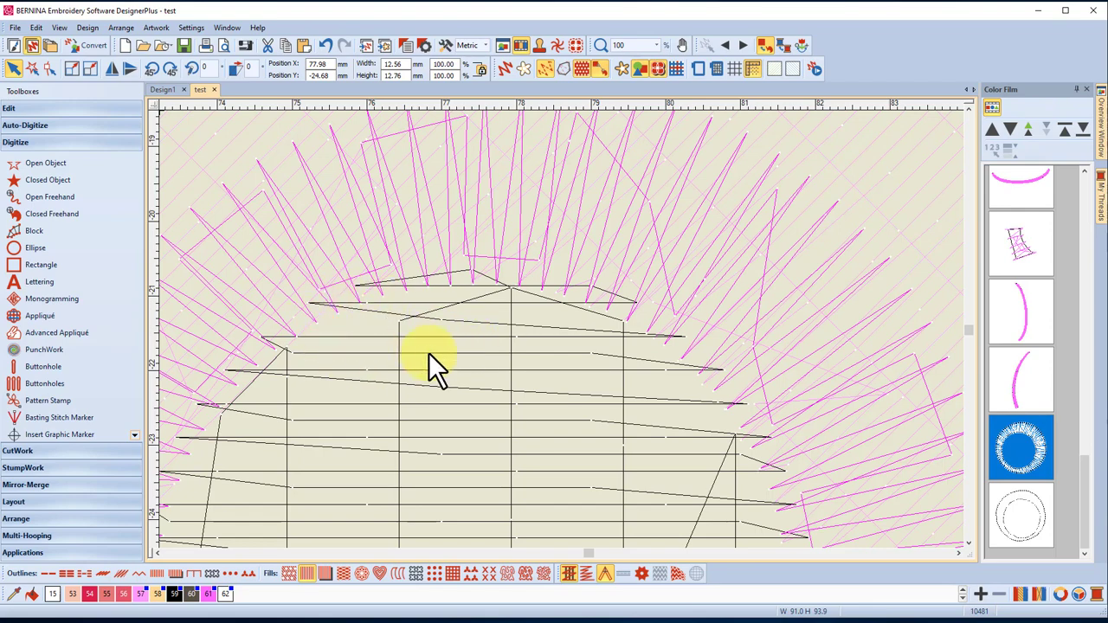
pyautogui.scroll(-5, 563, 331)
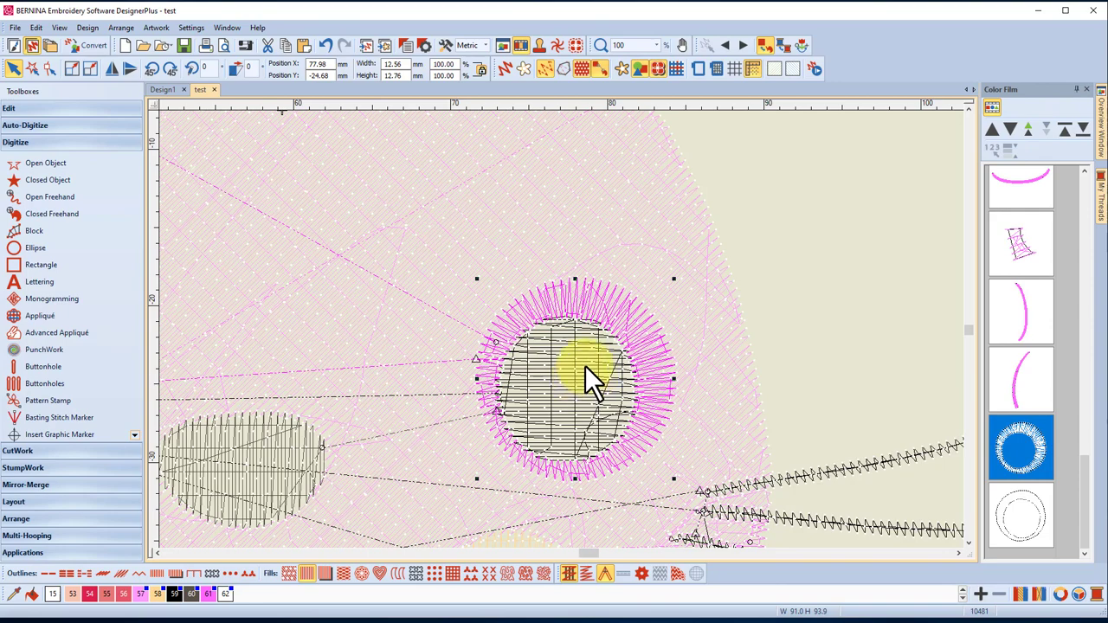
pyautogui.scroll(-2, 566, 352)
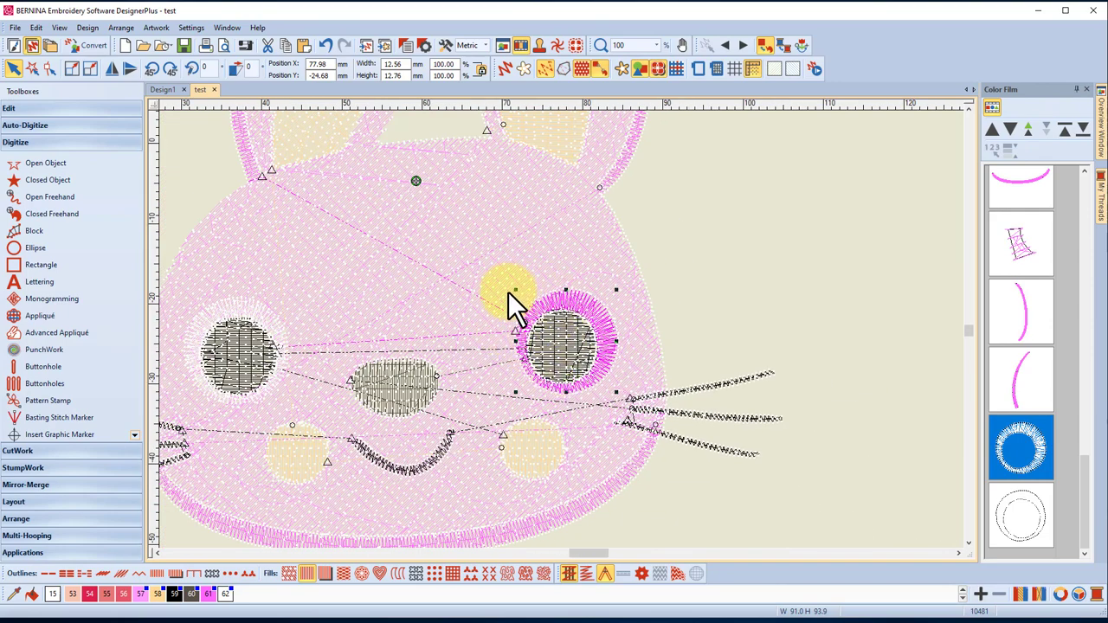
pyautogui.click(804, 267)
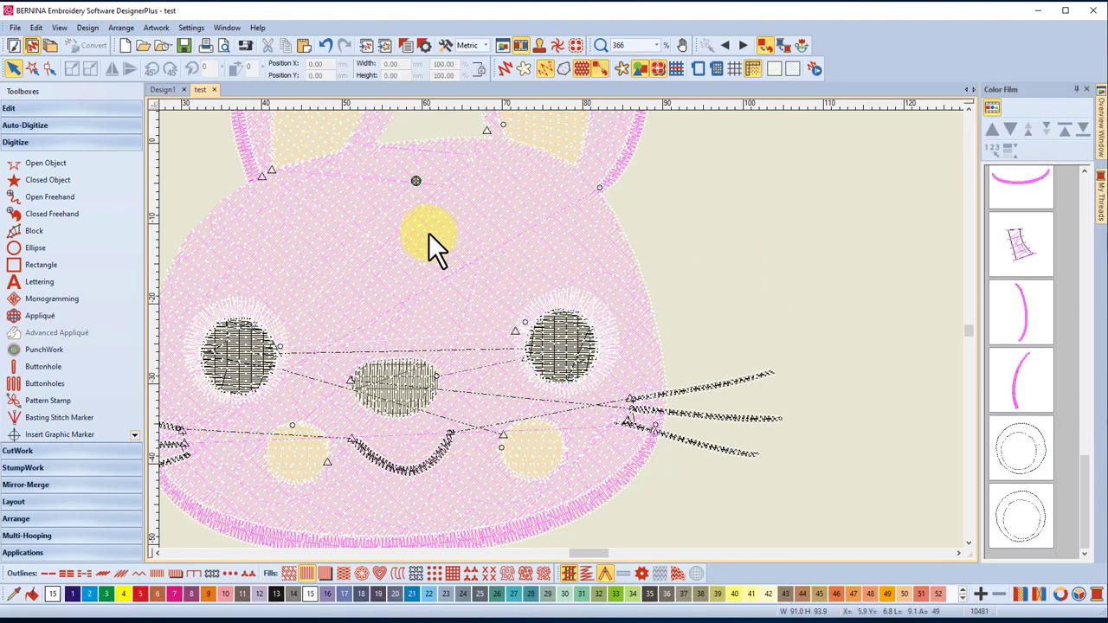
# Return to artistic view and select the entire rabbit design.
pyautogui.scroll(-5, 562, 329)
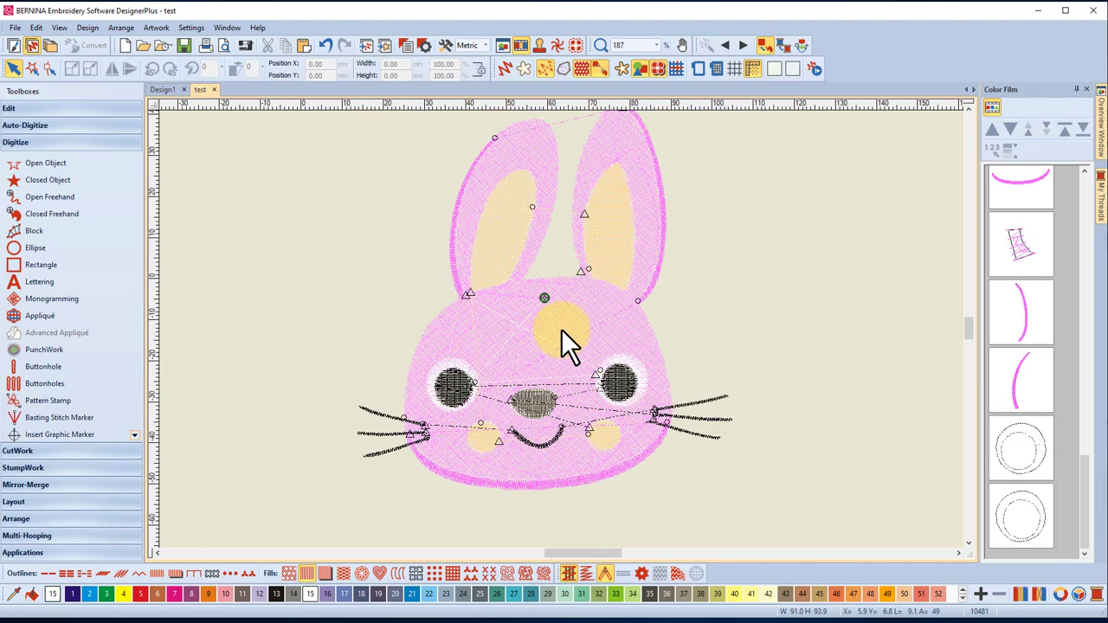
pyautogui.click(504, 67)
pyautogui.moveTo(373, 165); pyautogui.dragTo(731, 475)
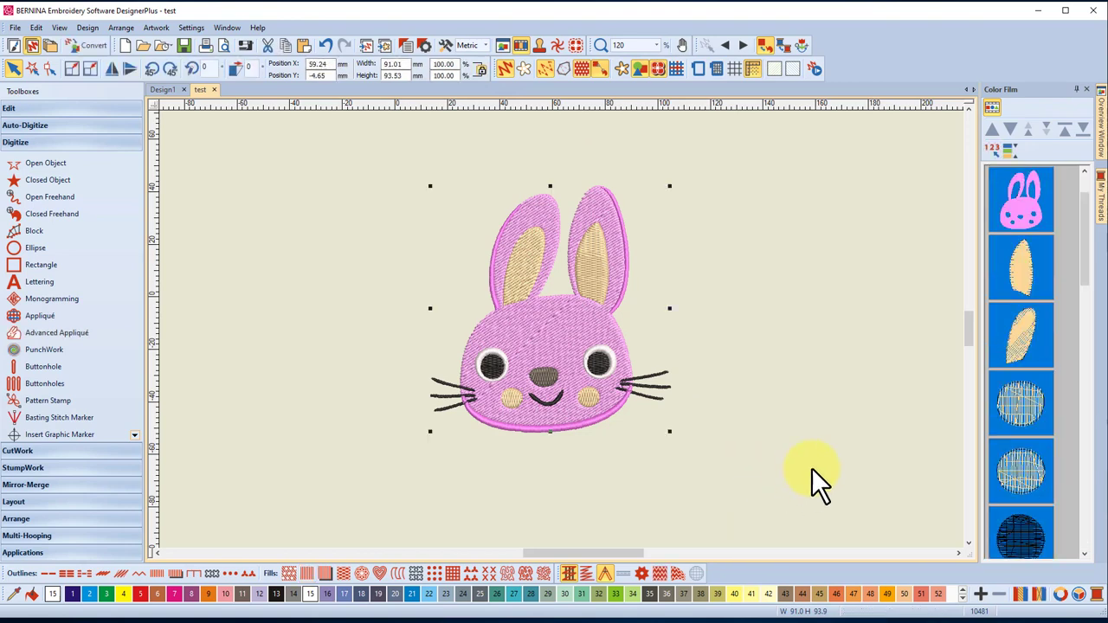
# Open the selected design's Object Properties and show the pull compensation settings among its Others effects.
pyautogui.rightClick(599, 264)
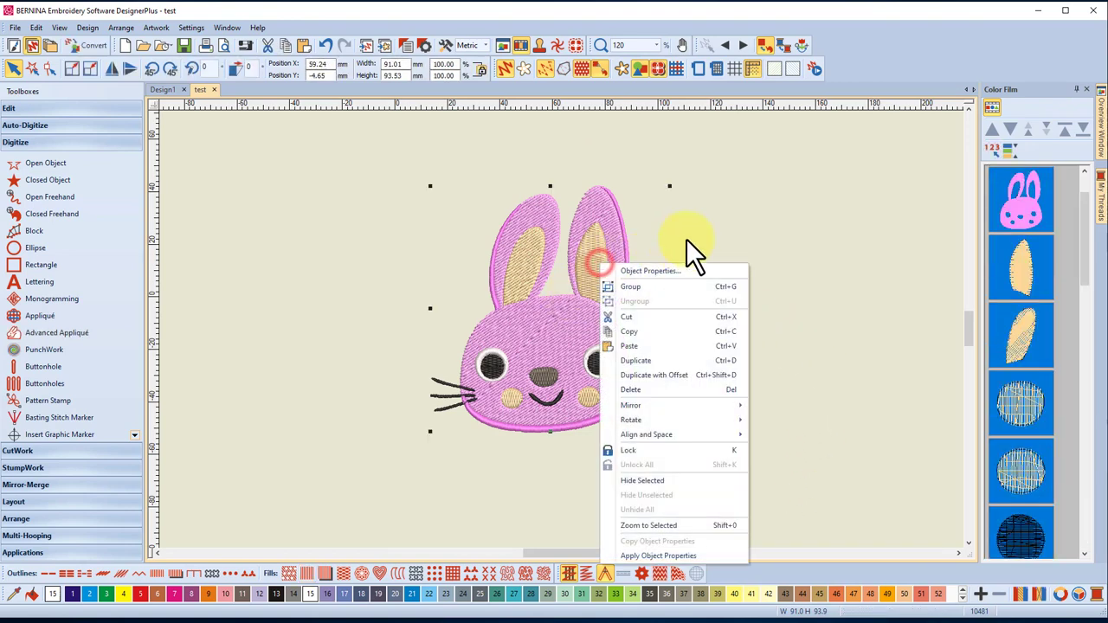
pyautogui.click(650, 270)
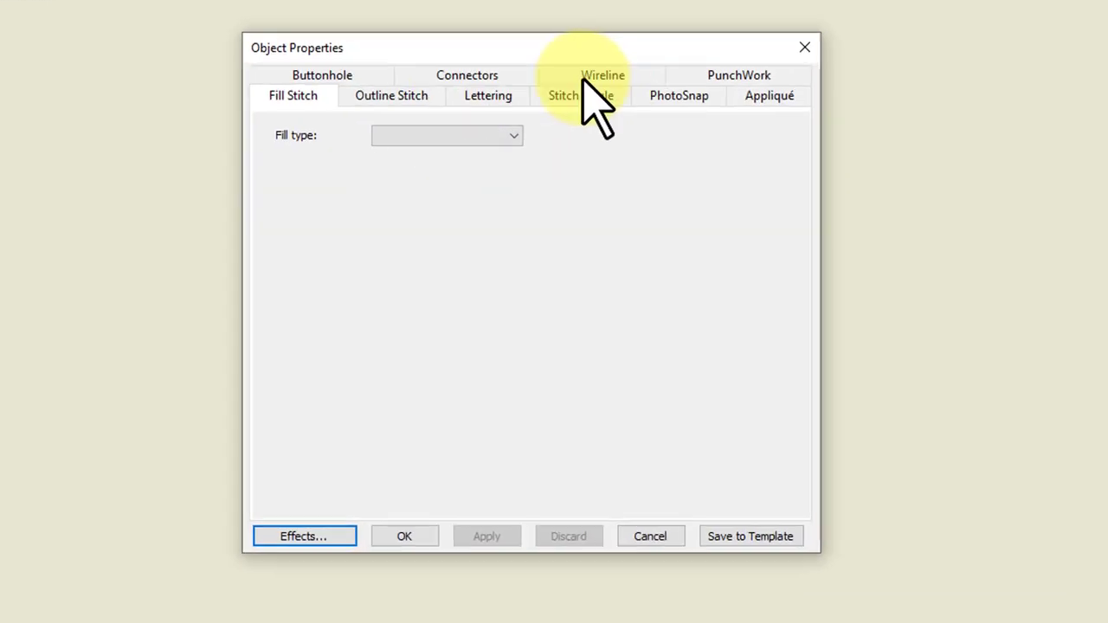
pyautogui.click(298, 544)
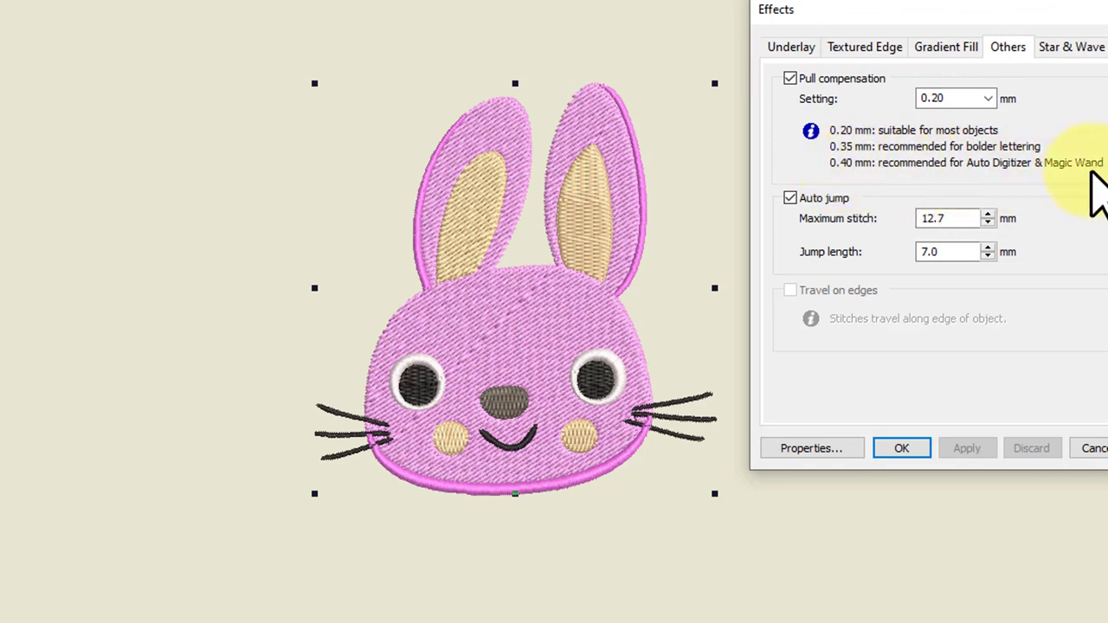
# Set the selected rabbit design's pull compensation to 0.40 mm and apply it.
pyautogui.click(987, 98)
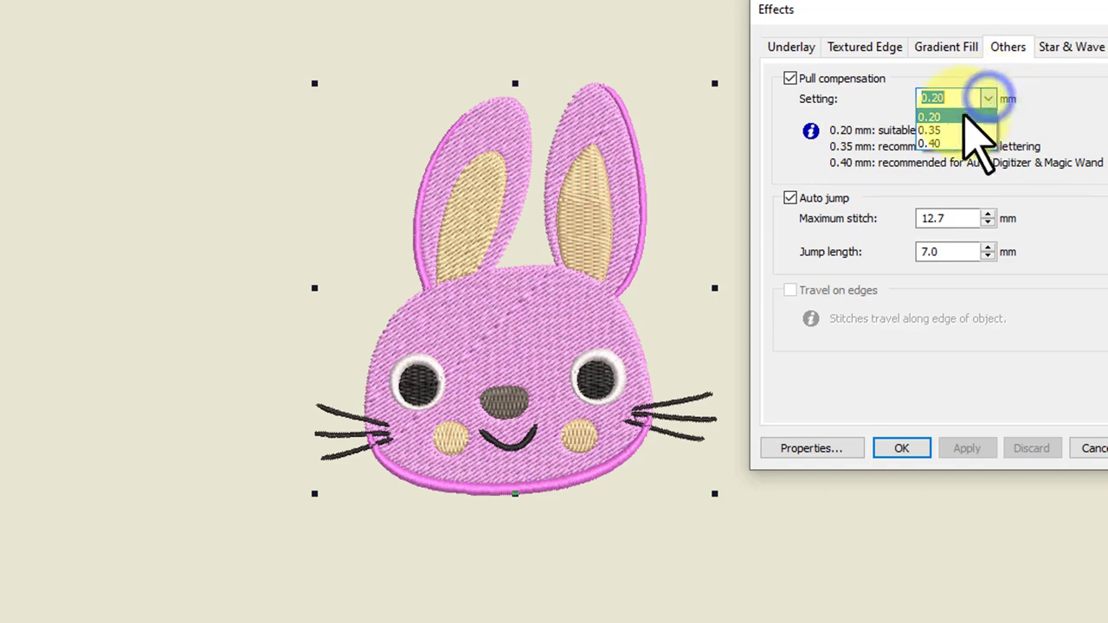
pyautogui.click(939, 144)
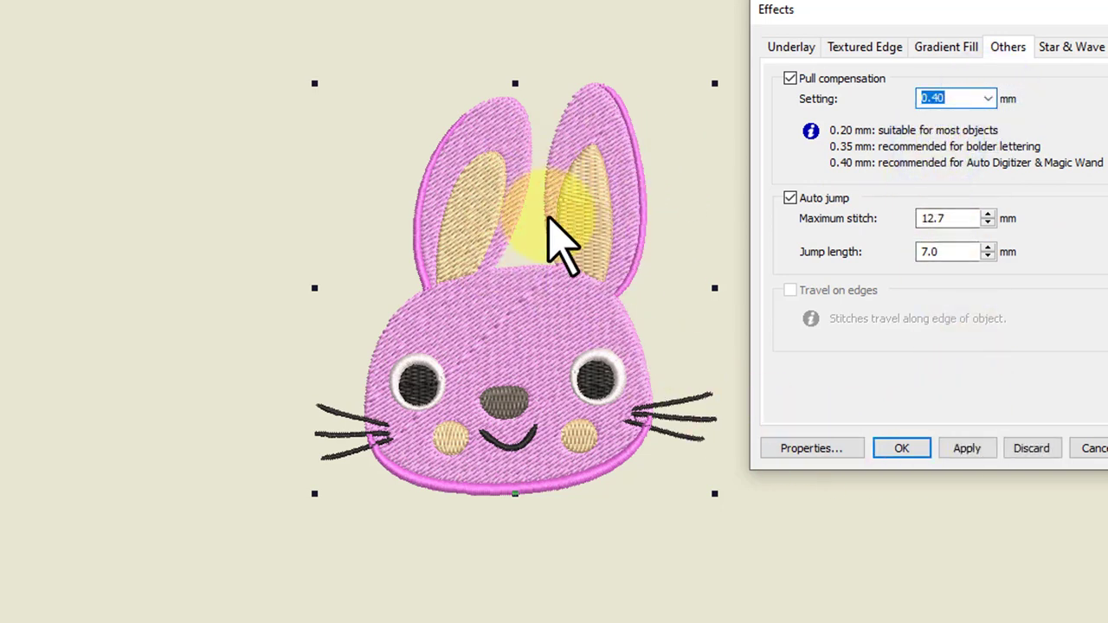
pyautogui.scroll(1, 569, 247)
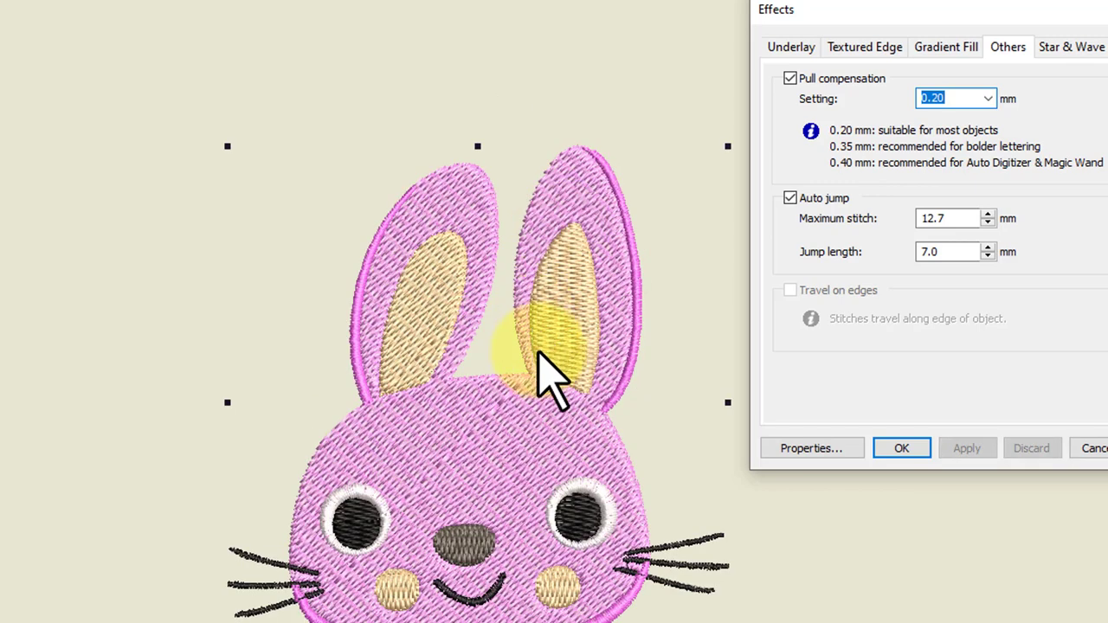
pyautogui.scroll(1, 508, 594)
pyautogui.scroll(-1, 531, 235)
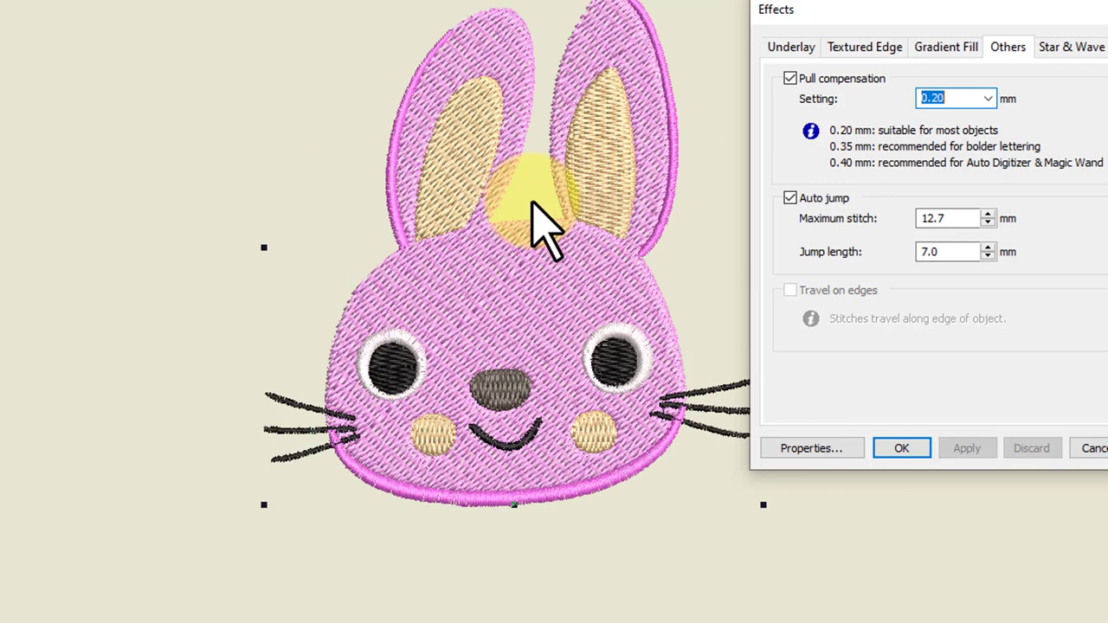
pyautogui.scroll(1, 551, 300)
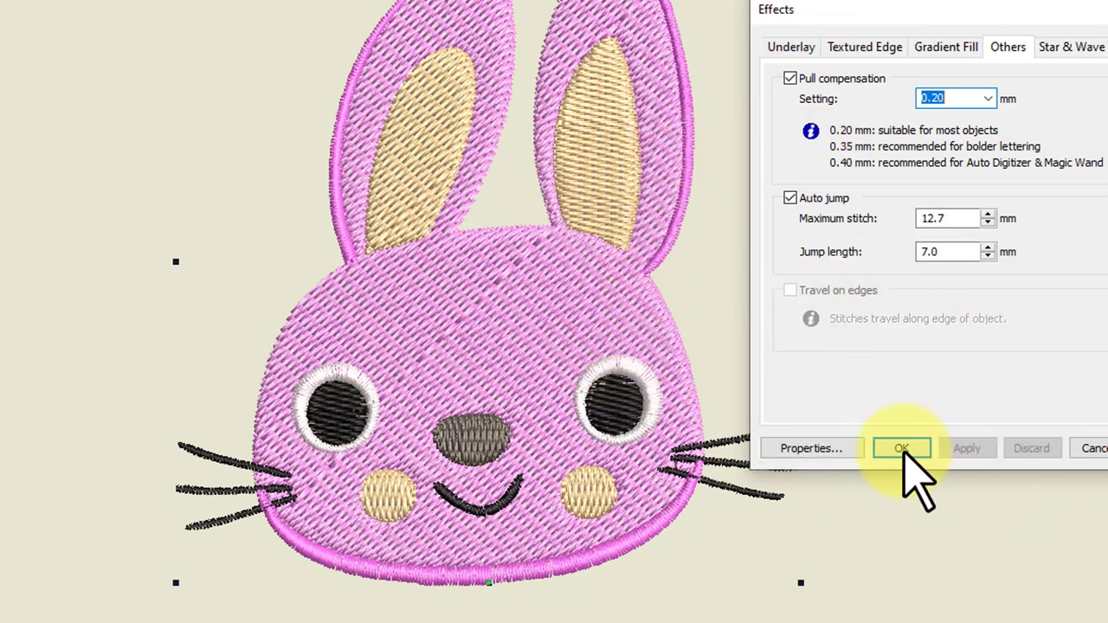
pyautogui.click(988, 98)
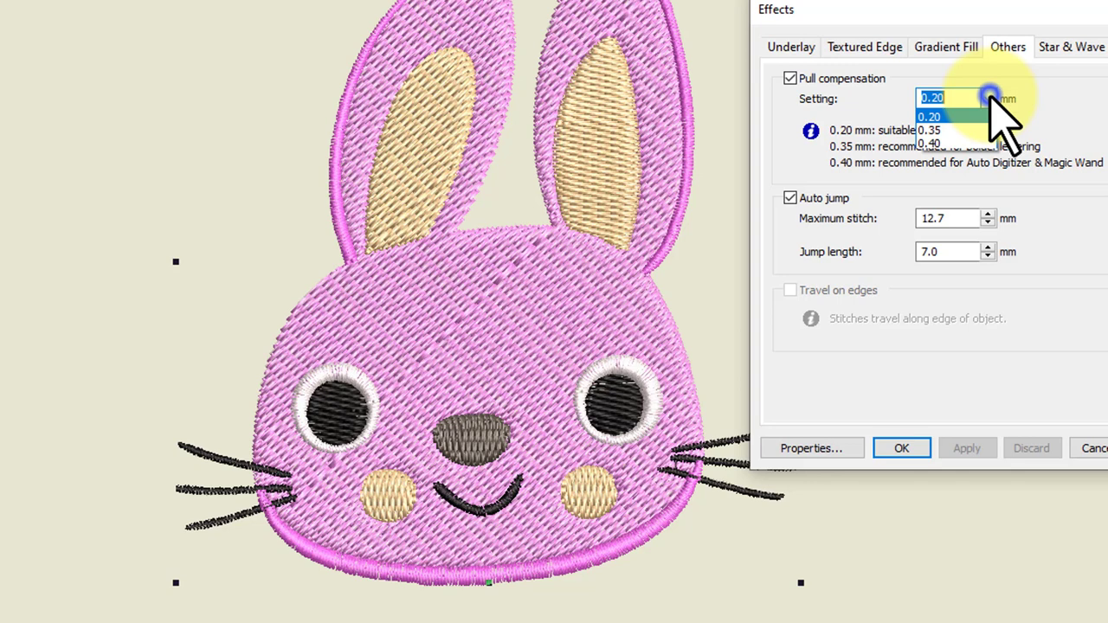
pyautogui.click(944, 144)
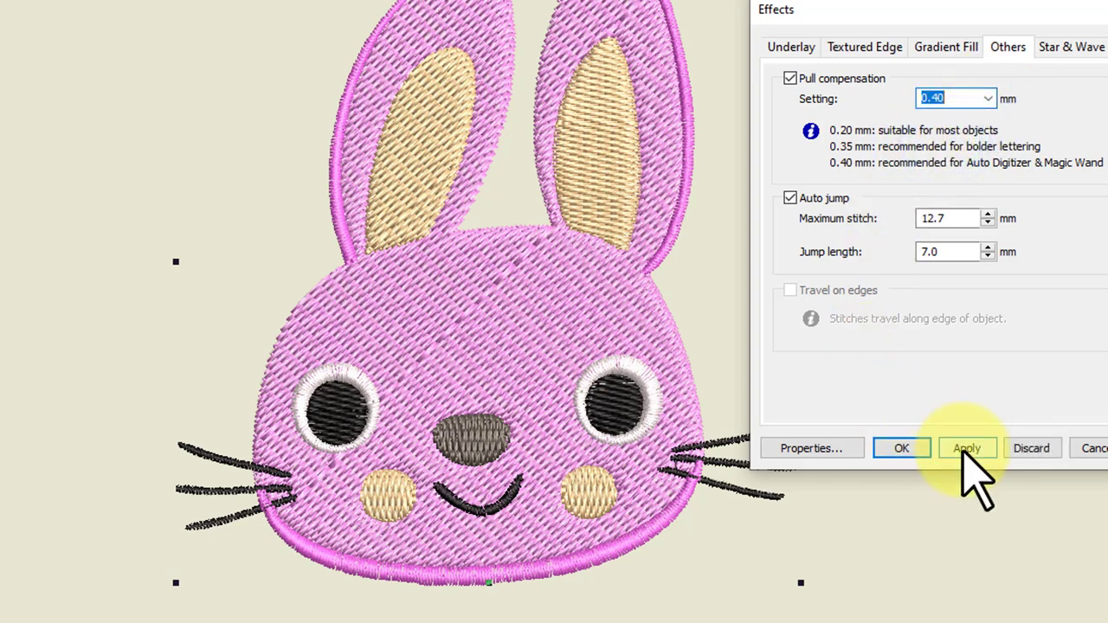
pyautogui.click(965, 449)
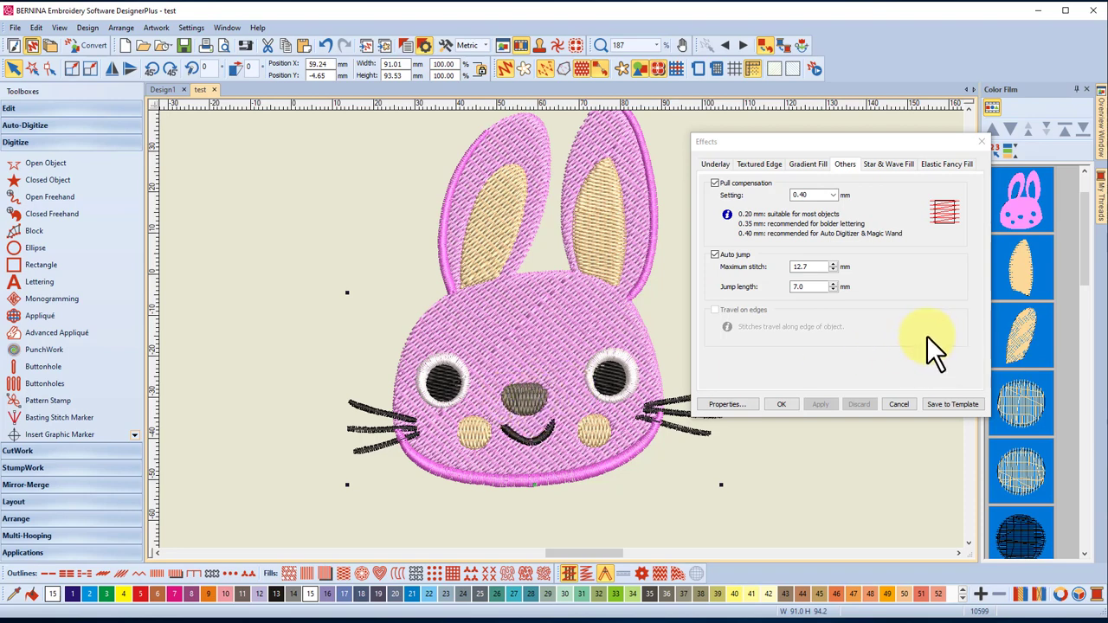
# Close the Effects settings and undo both the pull compensation change and the vector rabbit's conversion to embroidery.
pyautogui.moveTo(1084, 253); pyautogui.dragTo(1089, 346)
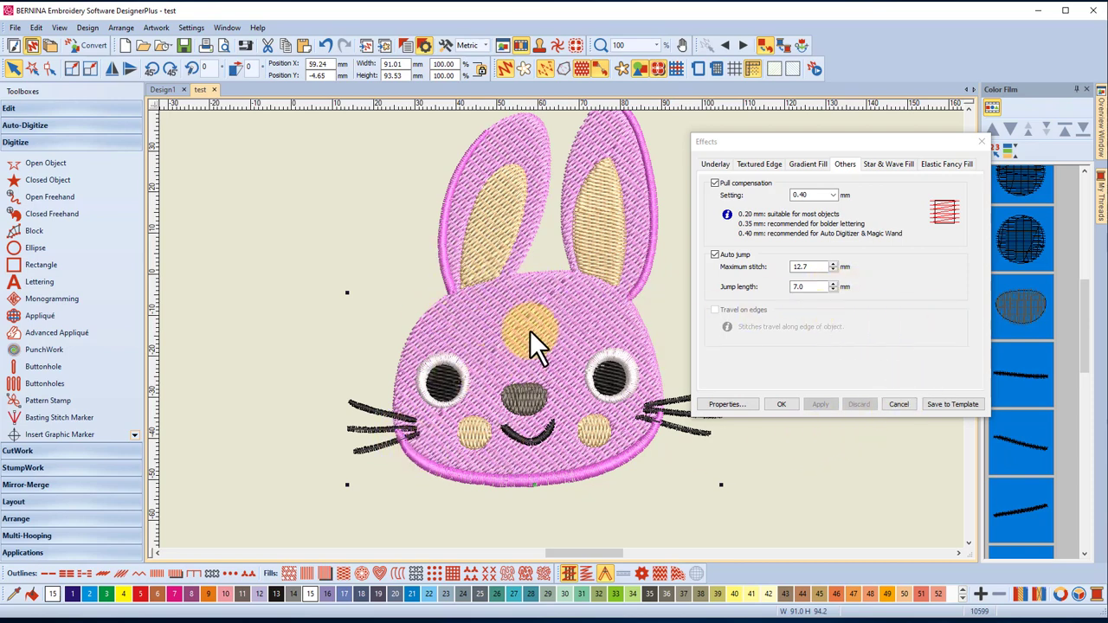
pyautogui.moveTo(461, 336); pyautogui.dragTo(515, 382)
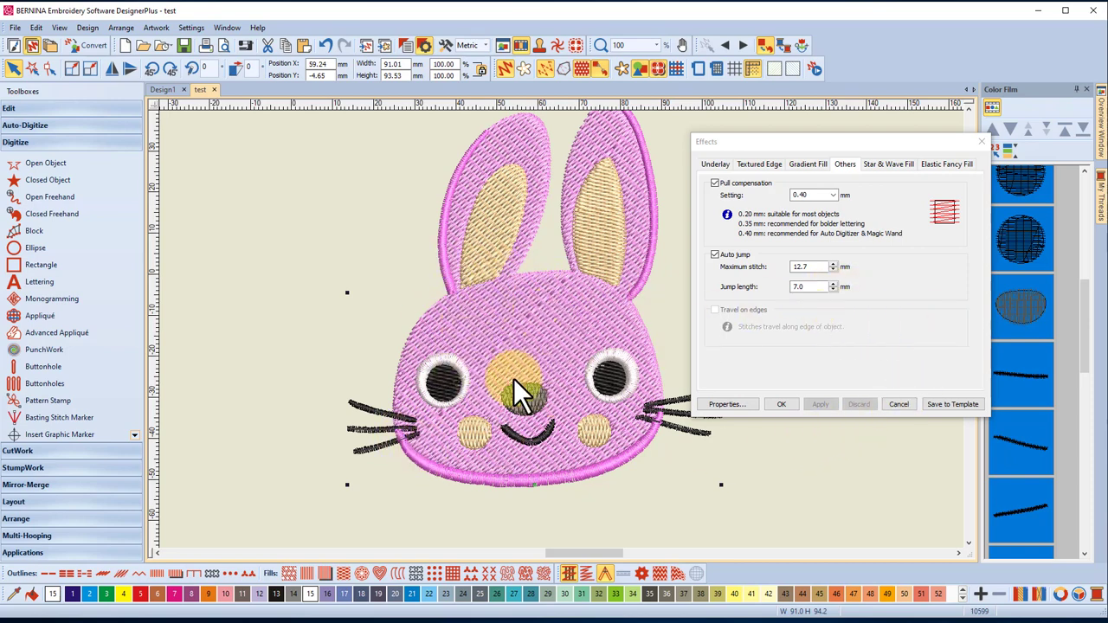
pyautogui.moveTo(521, 334); pyautogui.dragTo(771, 392)
pyautogui.click(981, 142)
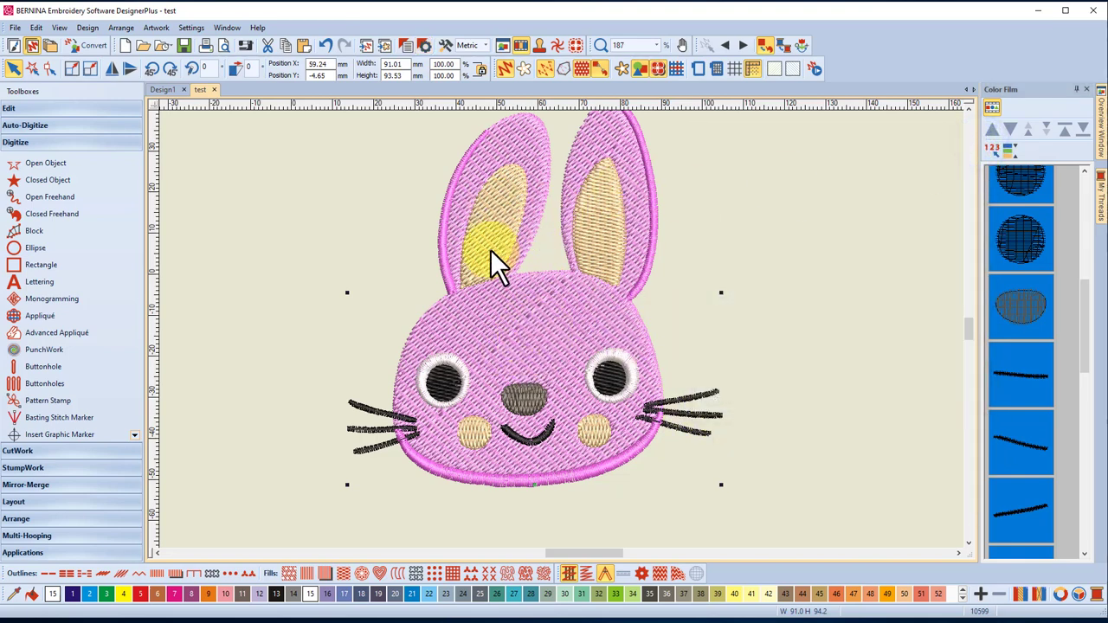
pyautogui.click(328, 45)
pyautogui.click(327, 46)
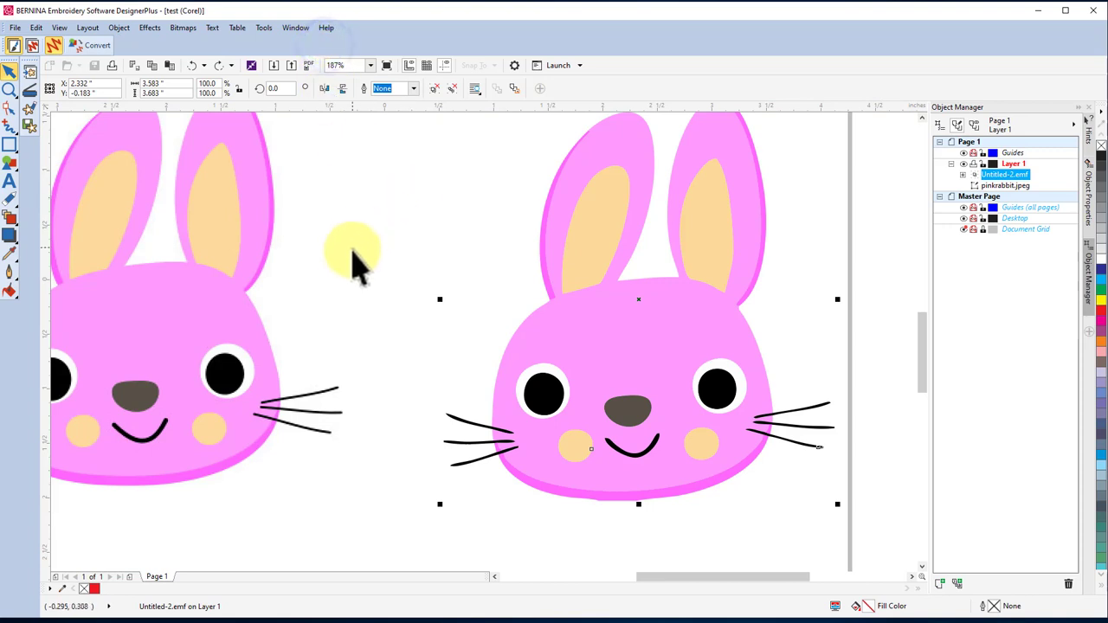
# Convert the pinkrabbit.jpeg bitmap to embroidery and examine the stitching of its face, eyes and whiskers.
pyautogui.scroll(-4, 359, 259)
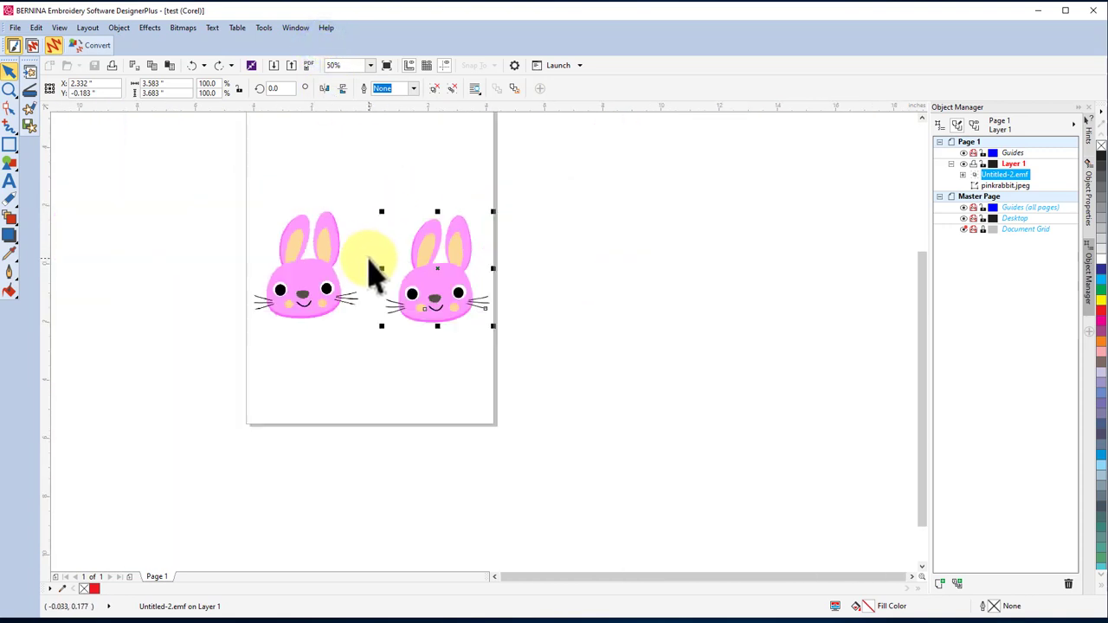
pyautogui.click(302, 288)
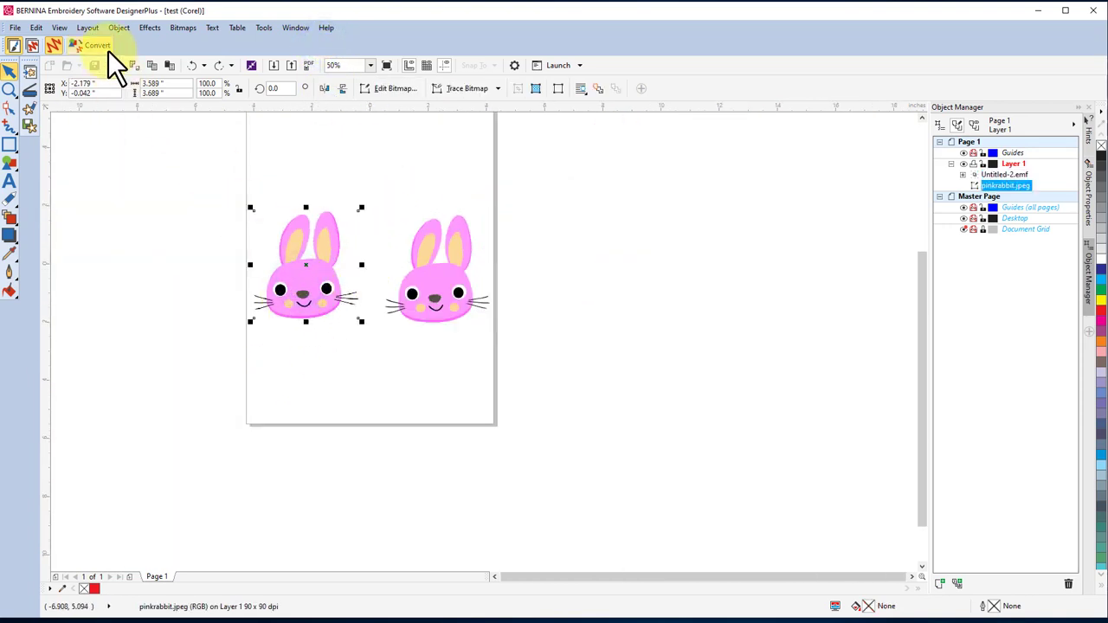
pyautogui.click(103, 47)
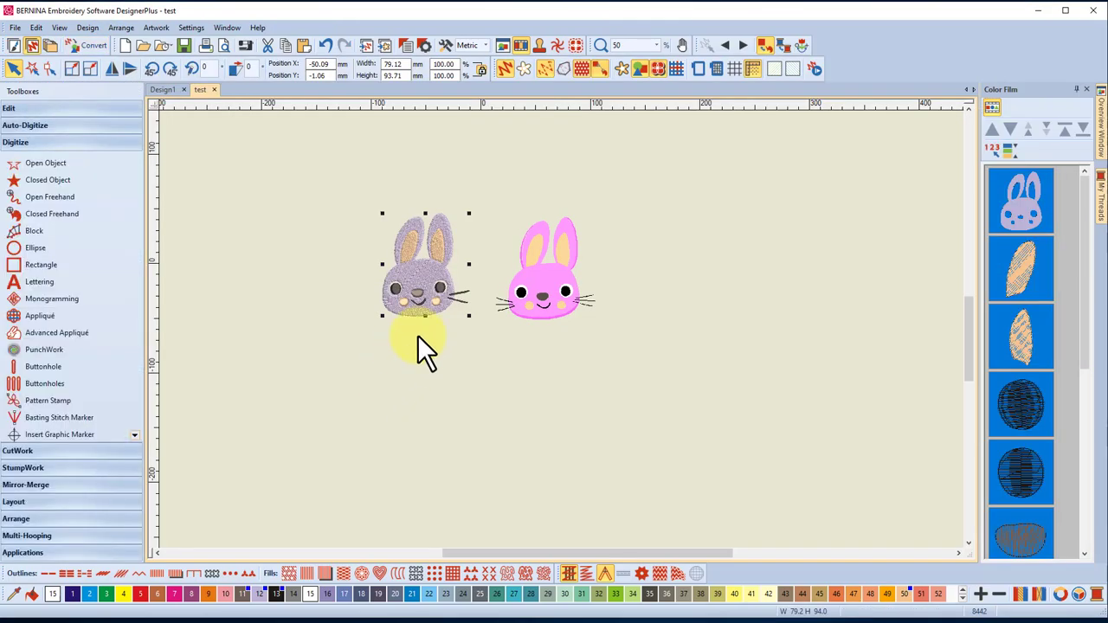
pyautogui.scroll(5, 405, 293)
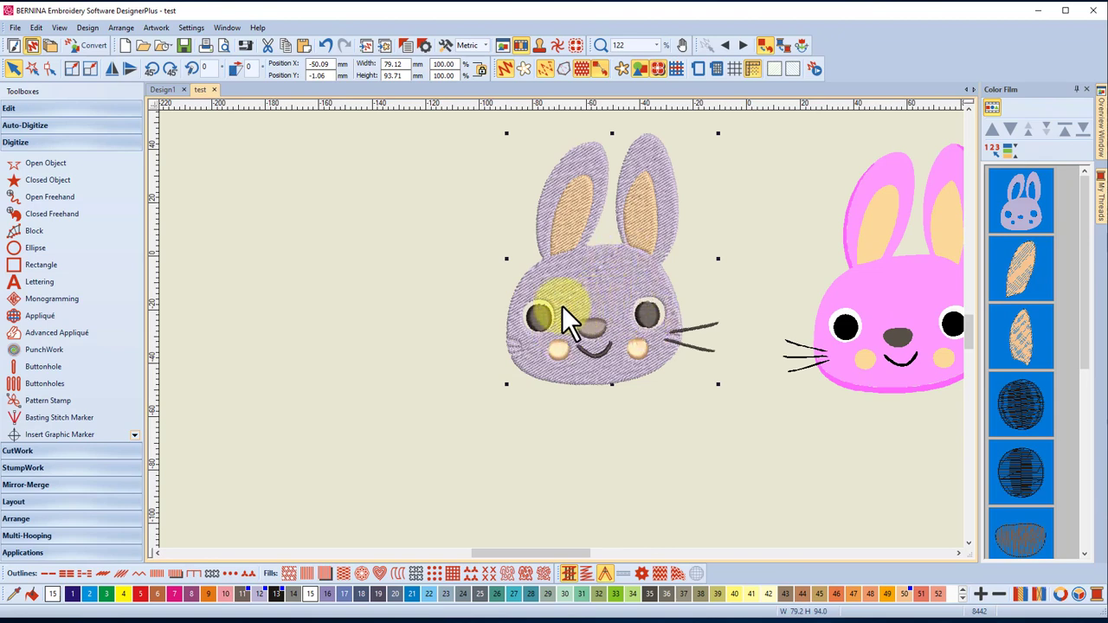
pyautogui.scroll(2, 567, 318)
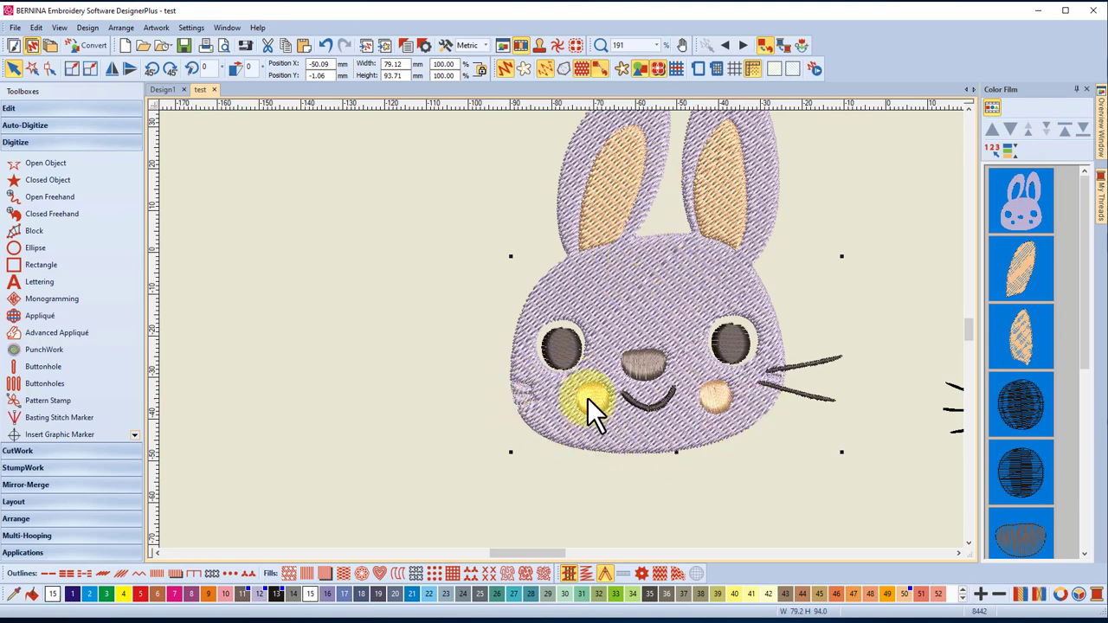
pyautogui.scroll(-1, 646, 286)
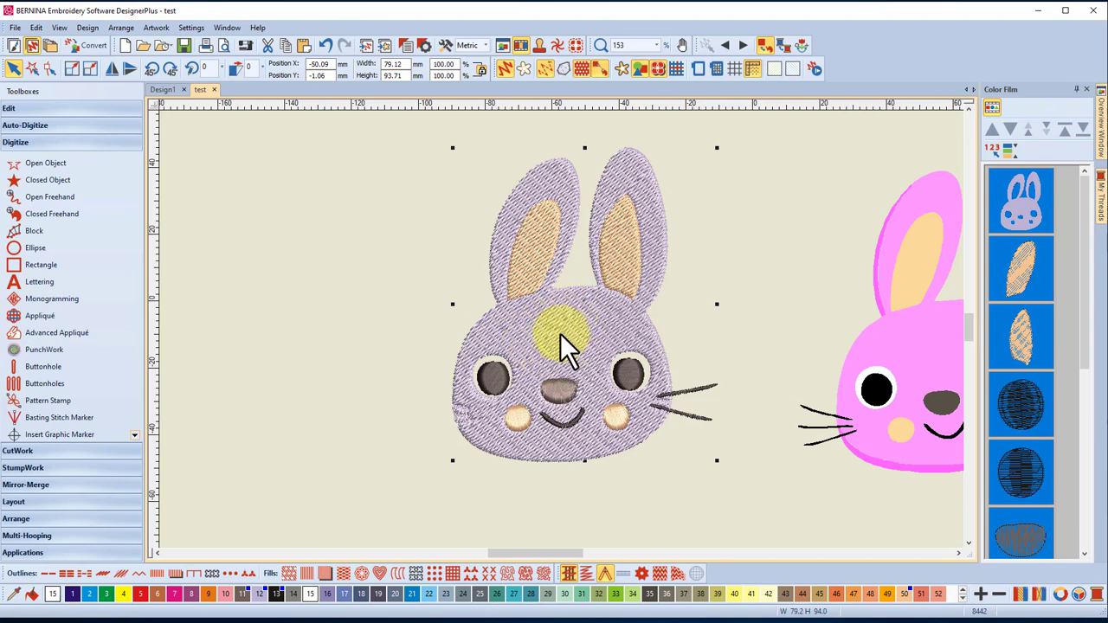
# Undo the pinkrabbit.jpeg conversion and deselect the bitmap in the artwork canvas.
pyautogui.click(326, 45)
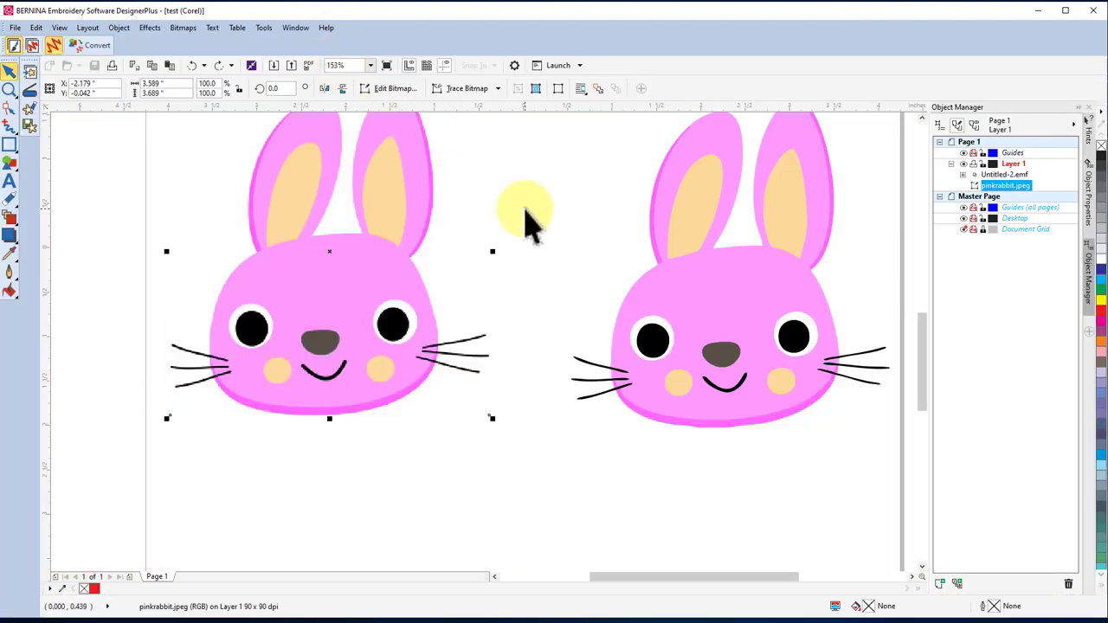
pyautogui.scroll(-5, 471, 238)
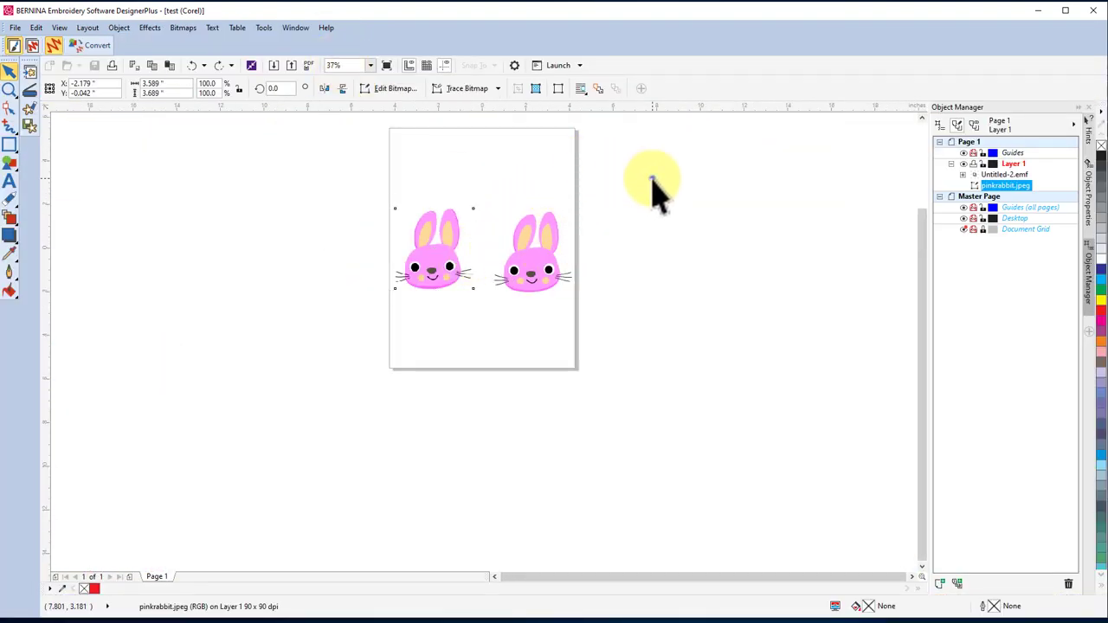
pyautogui.click(653, 178)
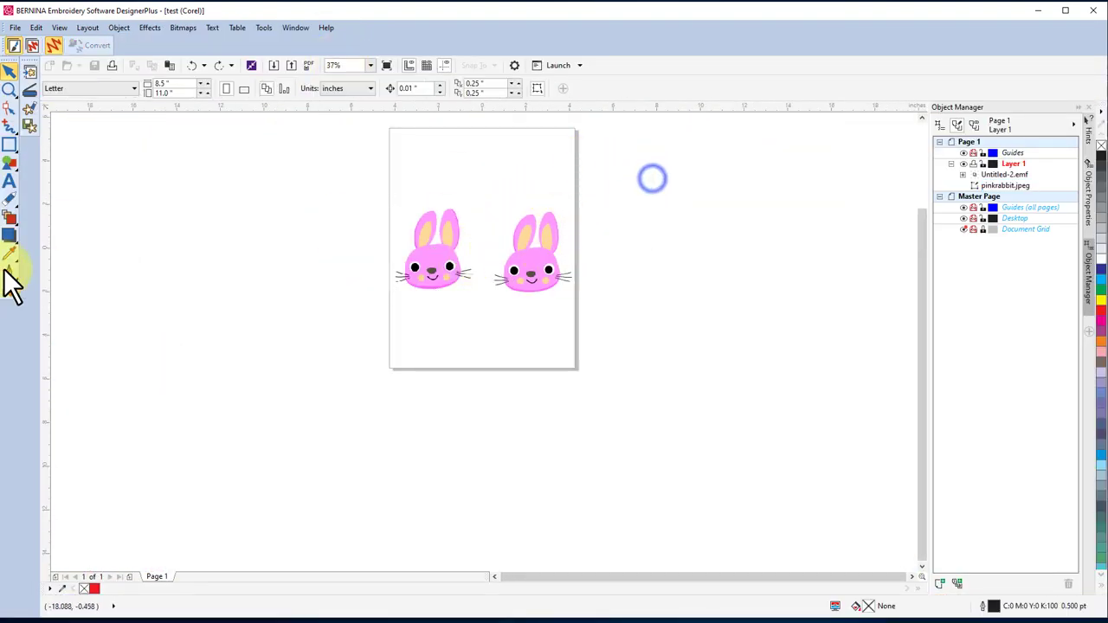
# Draw a heart with the basic shapes tool, about 2.1 by 2.0 inches, above the two rabbits on the page.
pyautogui.click(16, 170)
pyautogui.click(24, 169)
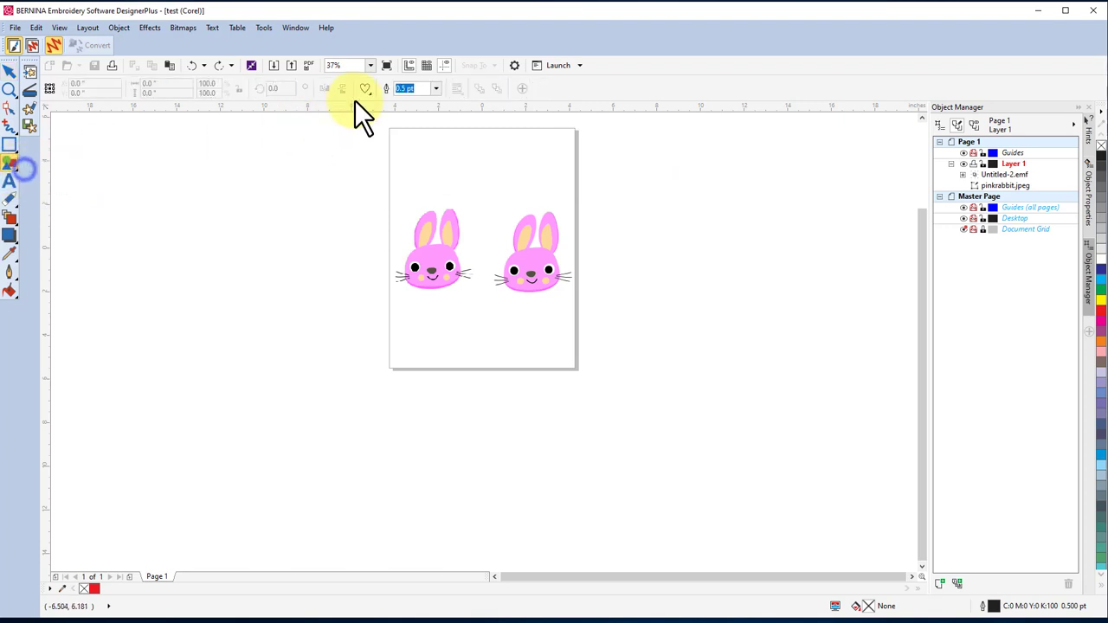
pyautogui.click(364, 89)
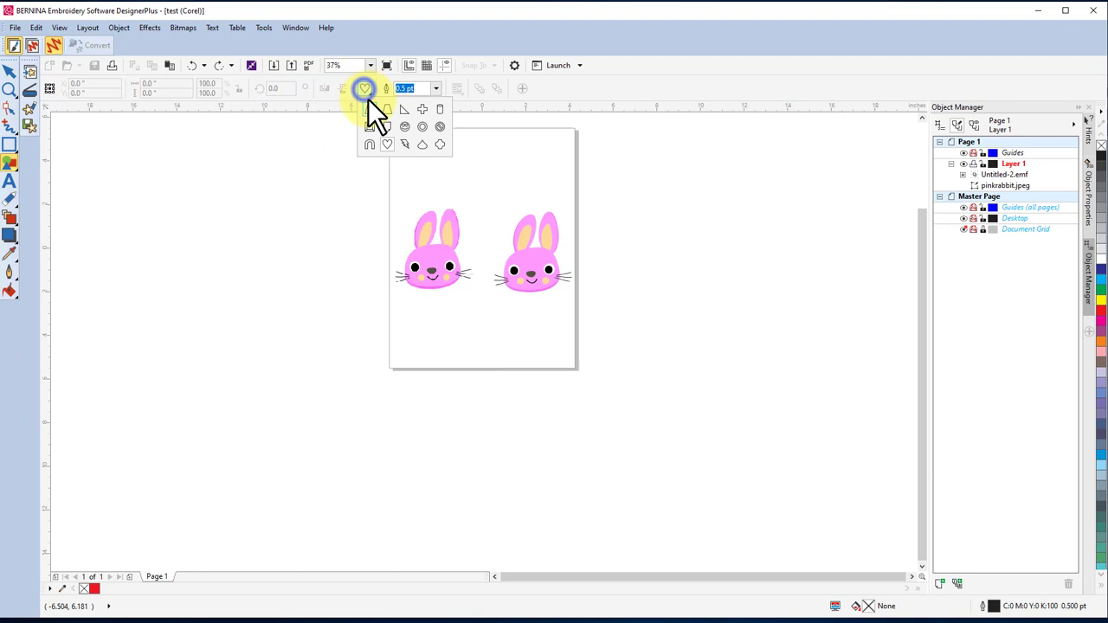
pyautogui.click(386, 145)
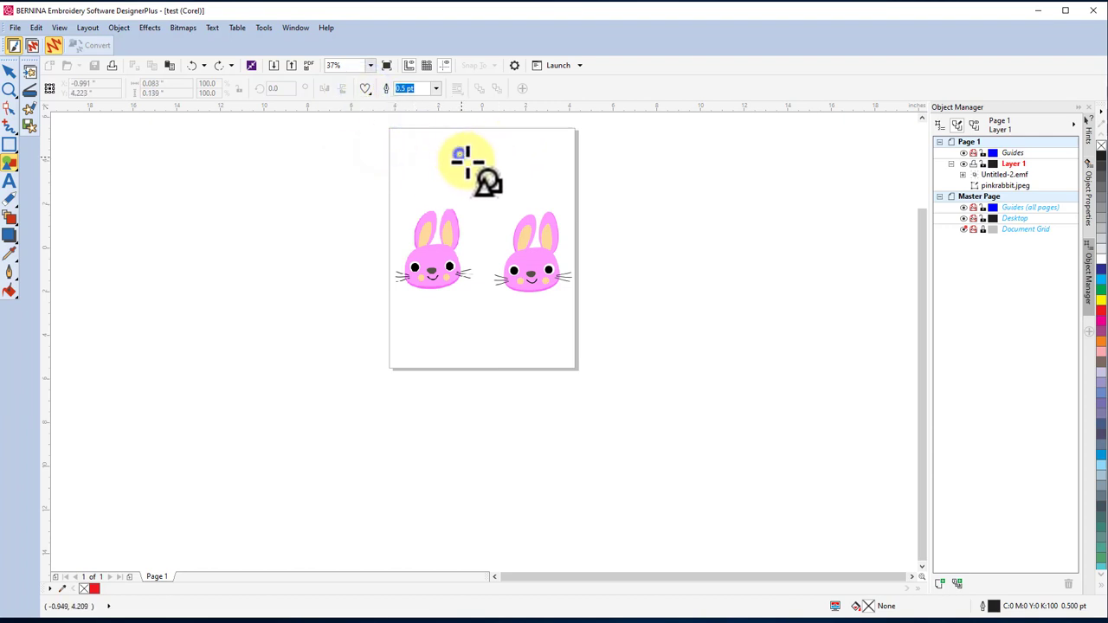
pyautogui.moveTo(461, 155); pyautogui.dragTo(508, 200)
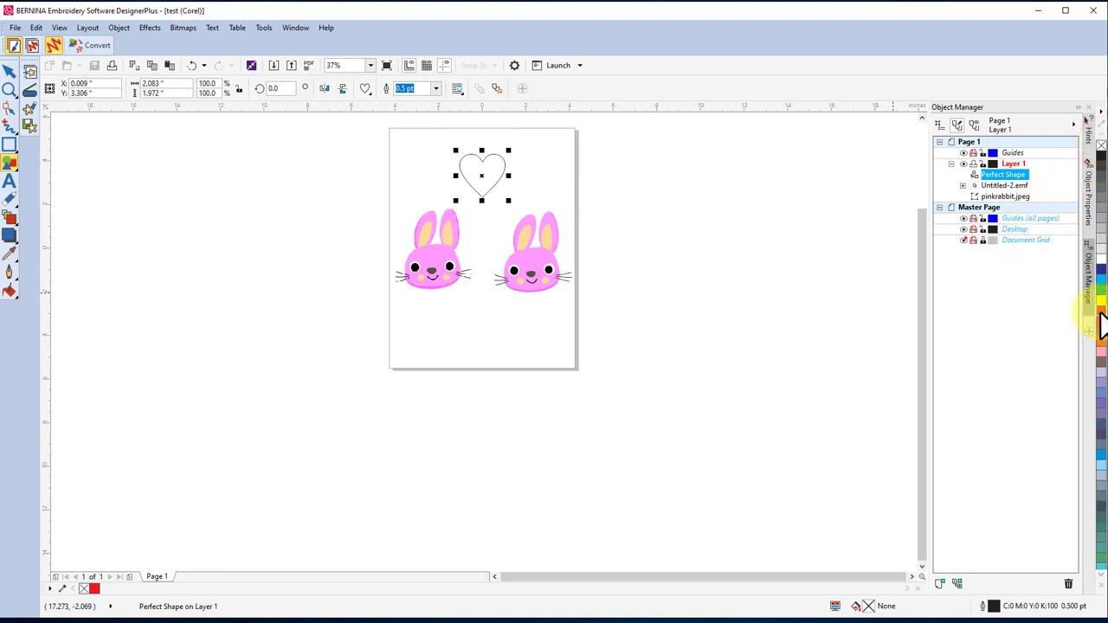
# Fill the heart with red and remove its outline.
pyautogui.click(1100, 313)
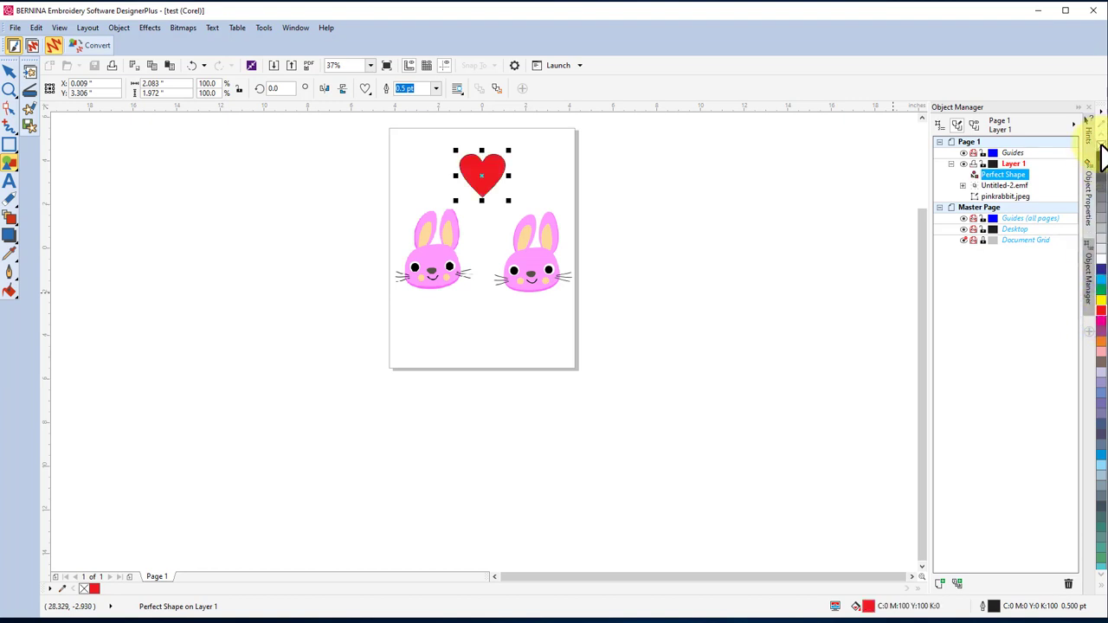
pyautogui.rightClick(1101, 145)
pyautogui.moveTo(1098, 142); pyautogui.dragTo(408, 228)
pyautogui.scroll(5, 470, 170)
pyautogui.scroll(-3, 477, 164)
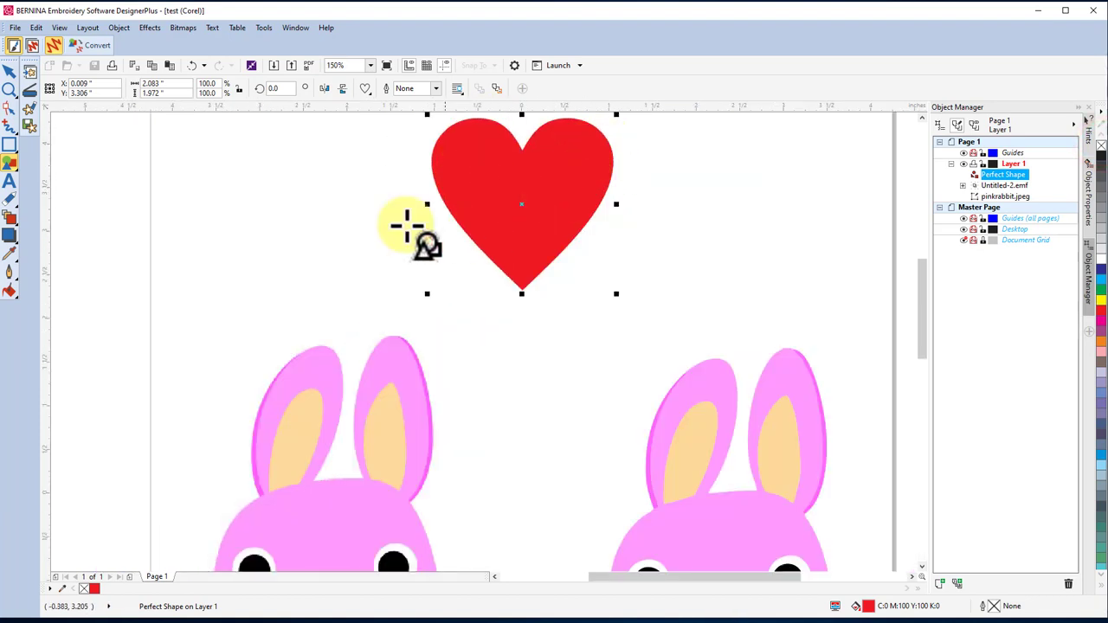
# Convert the red heart to embroidery and examine its fill stitches up close.
pyautogui.click(93, 43)
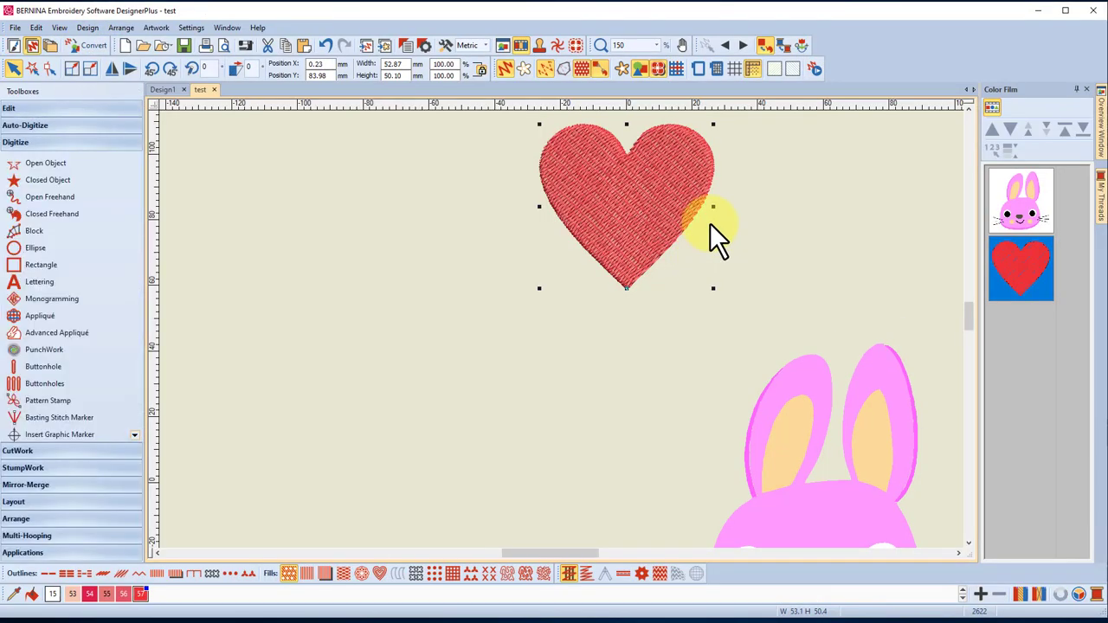
pyautogui.scroll(1, 630, 191)
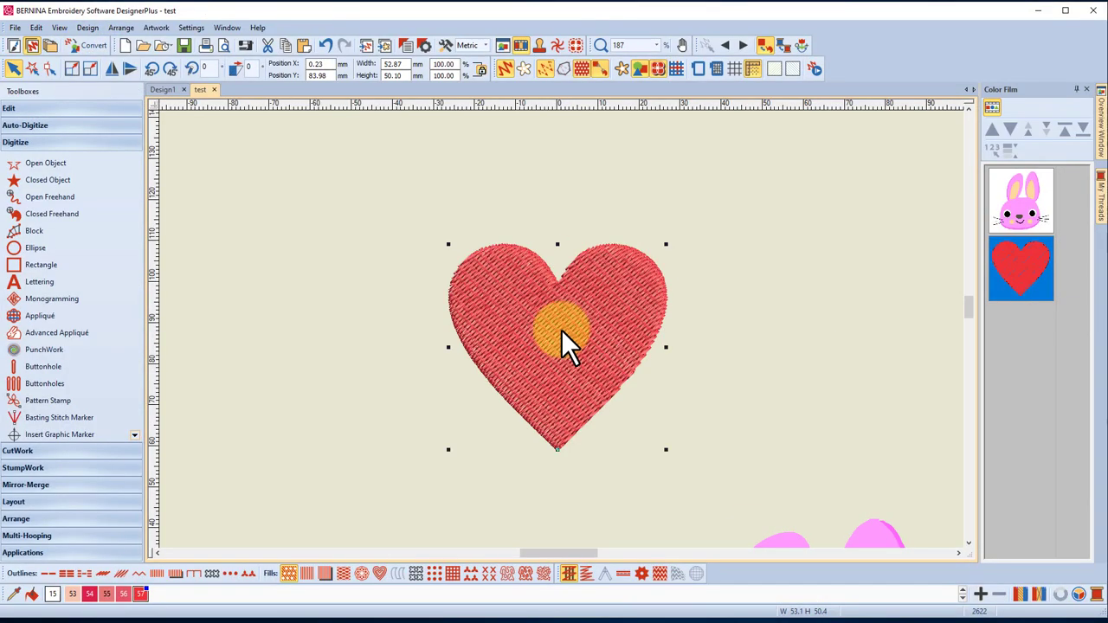
pyautogui.scroll(1, 561, 350)
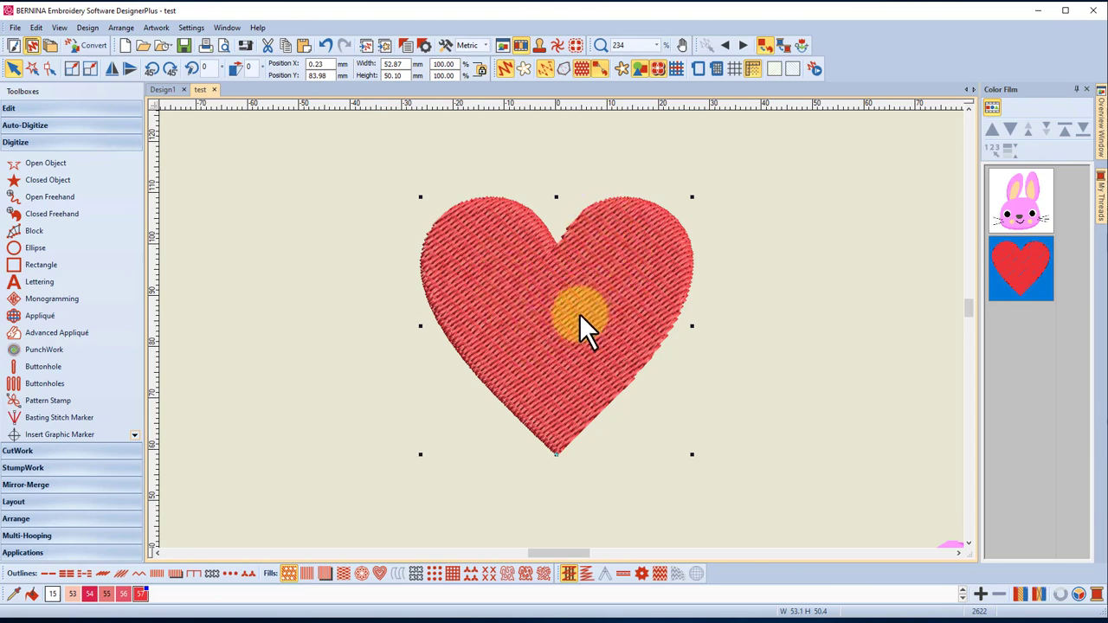
pyautogui.scroll(-5, 574, 308)
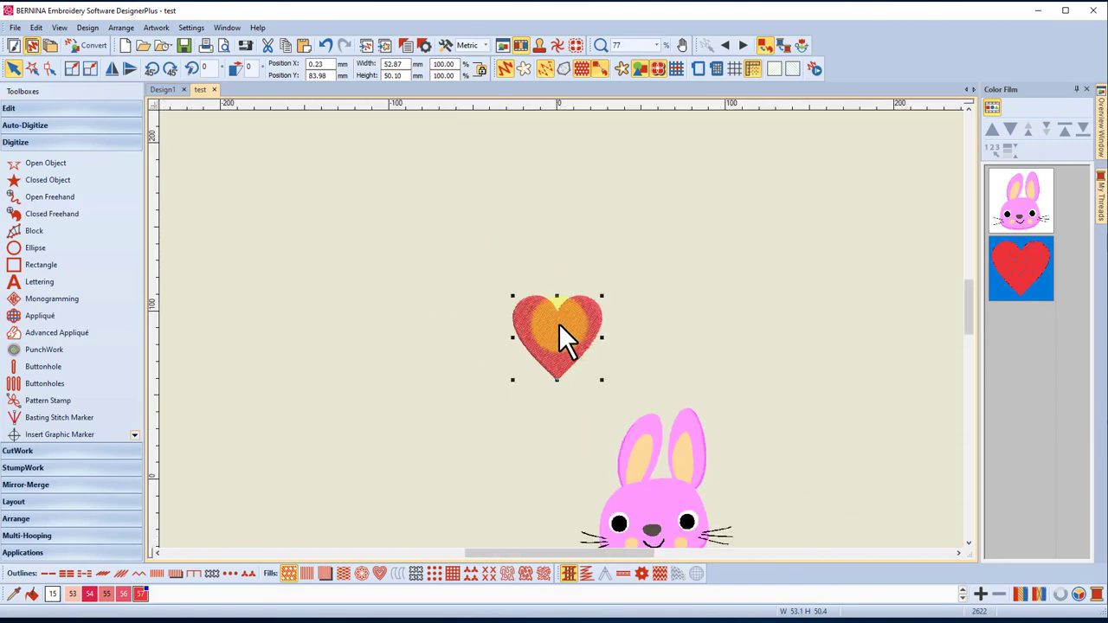
# Undo the heart's embroidery conversion, its coloring and its drawing so only the two rabbits remain on the page.
pyautogui.click(322, 43)
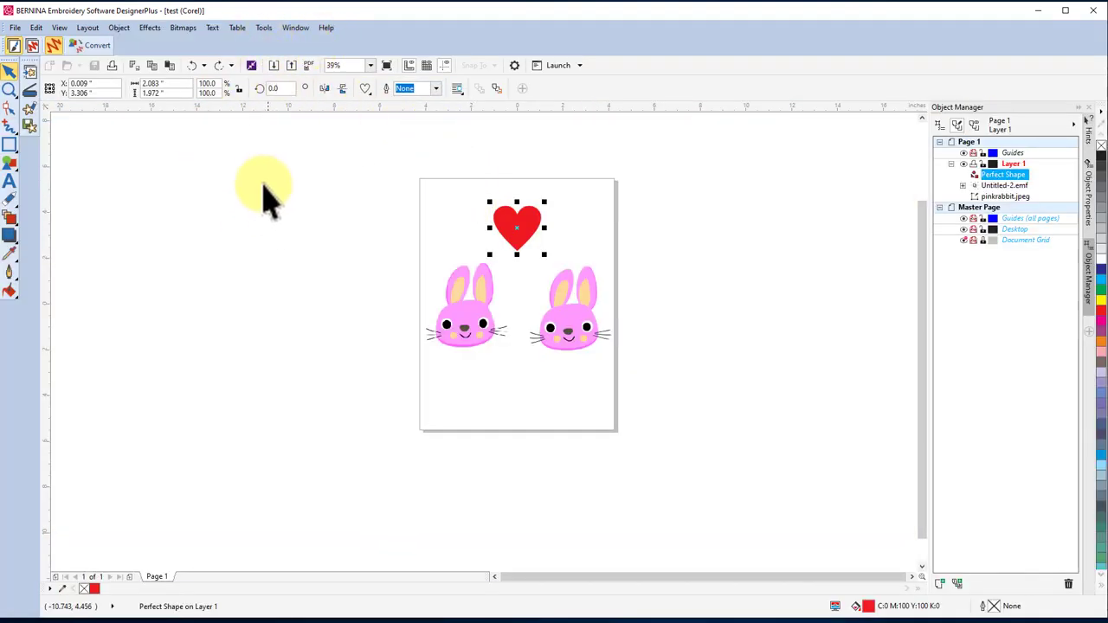
pyautogui.click(192, 65)
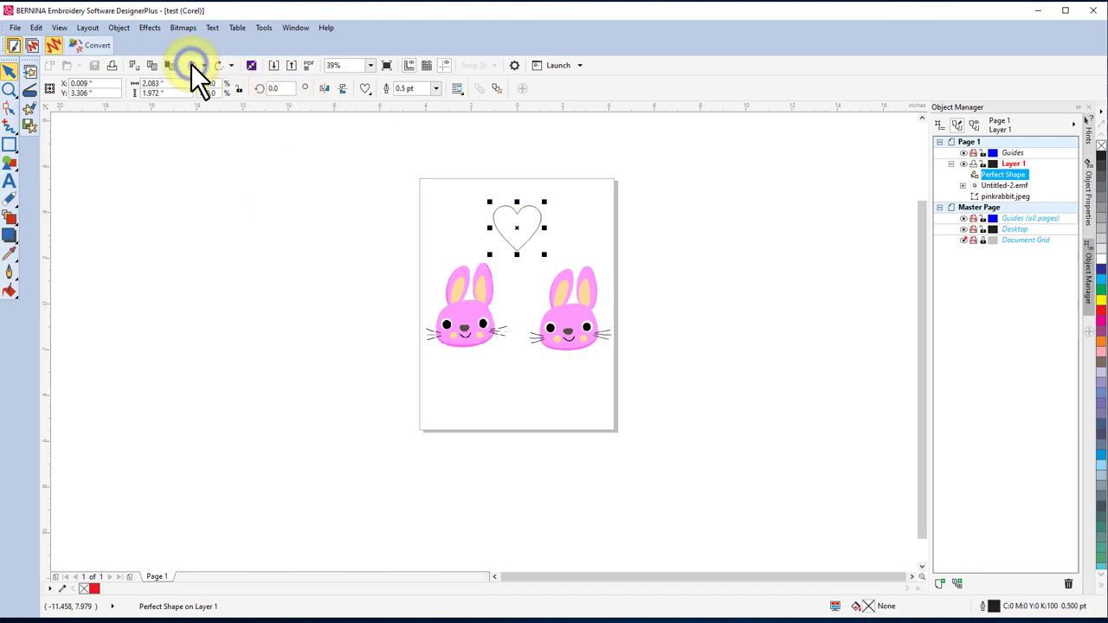
pyautogui.click(191, 65)
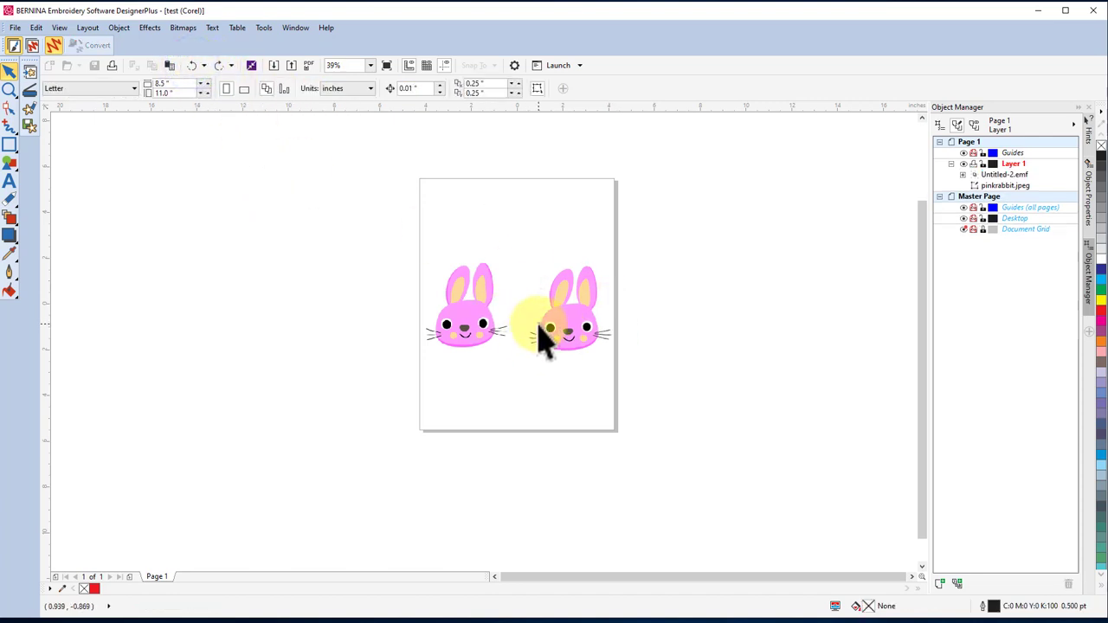
pyautogui.scroll(2, 540, 324)
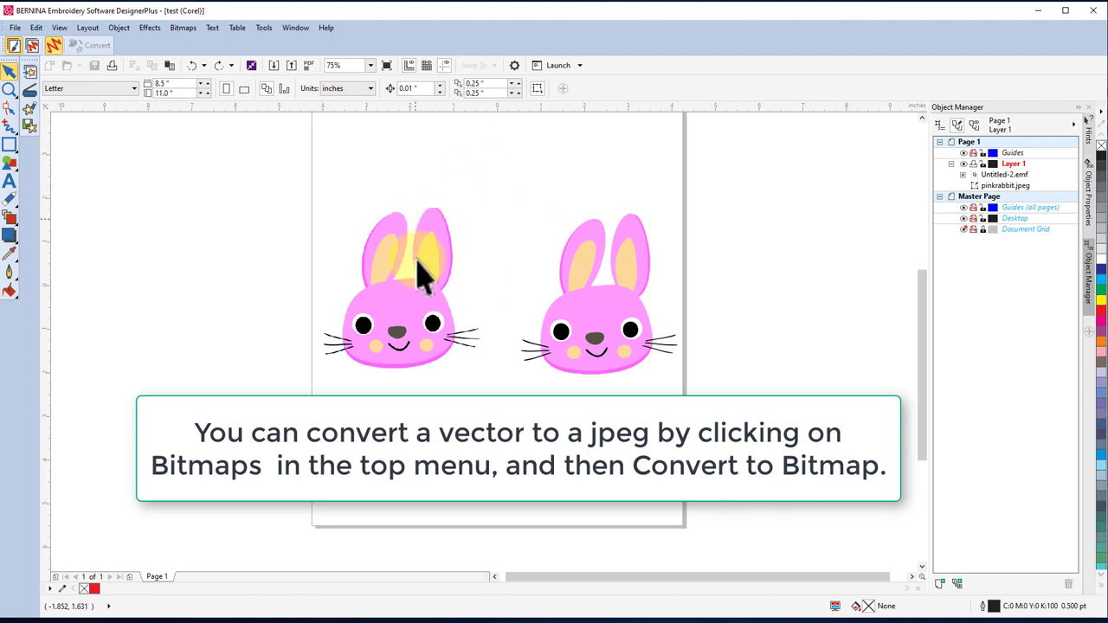
# Delete the vector rabbit from the page, keeping only the JPEG rabbit.
pyautogui.click(598, 319)
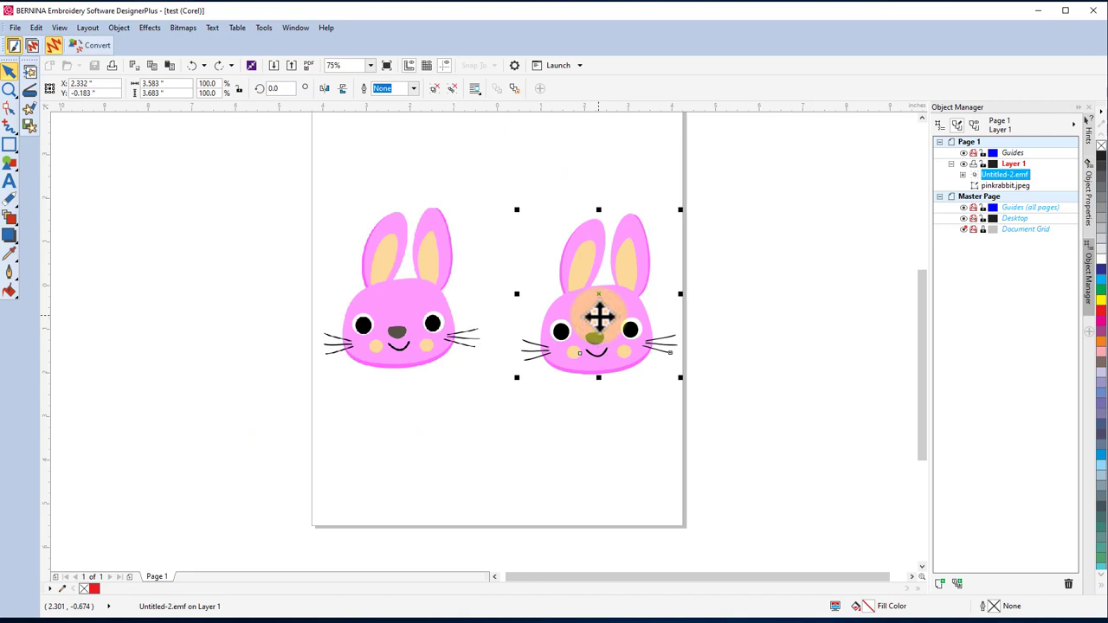
pyautogui.press('Delete')
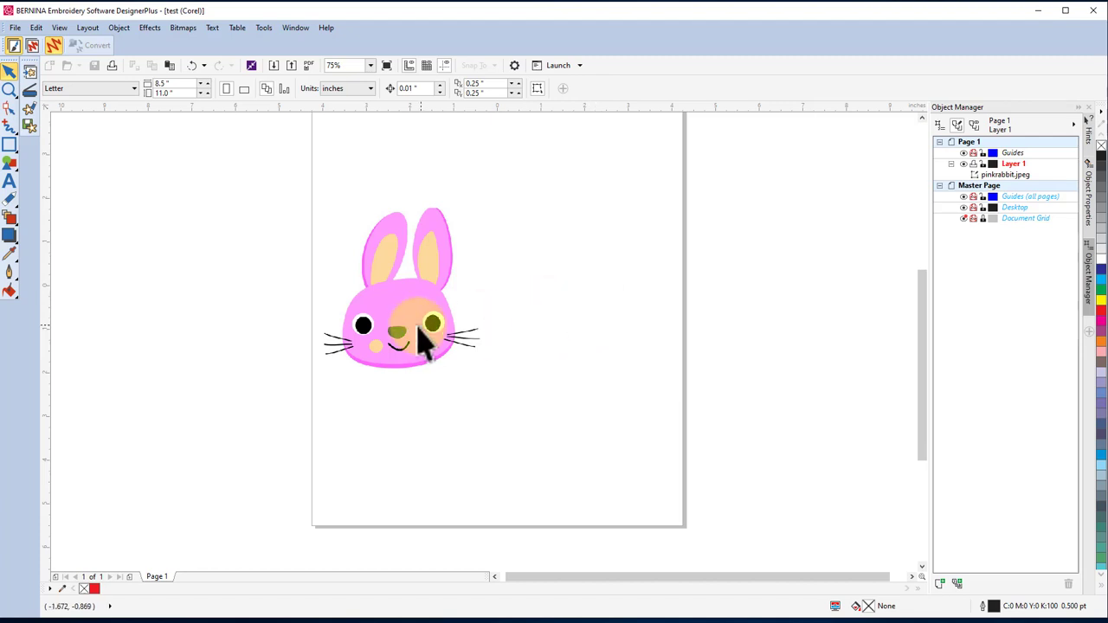
pyautogui.scroll(2, 378, 326)
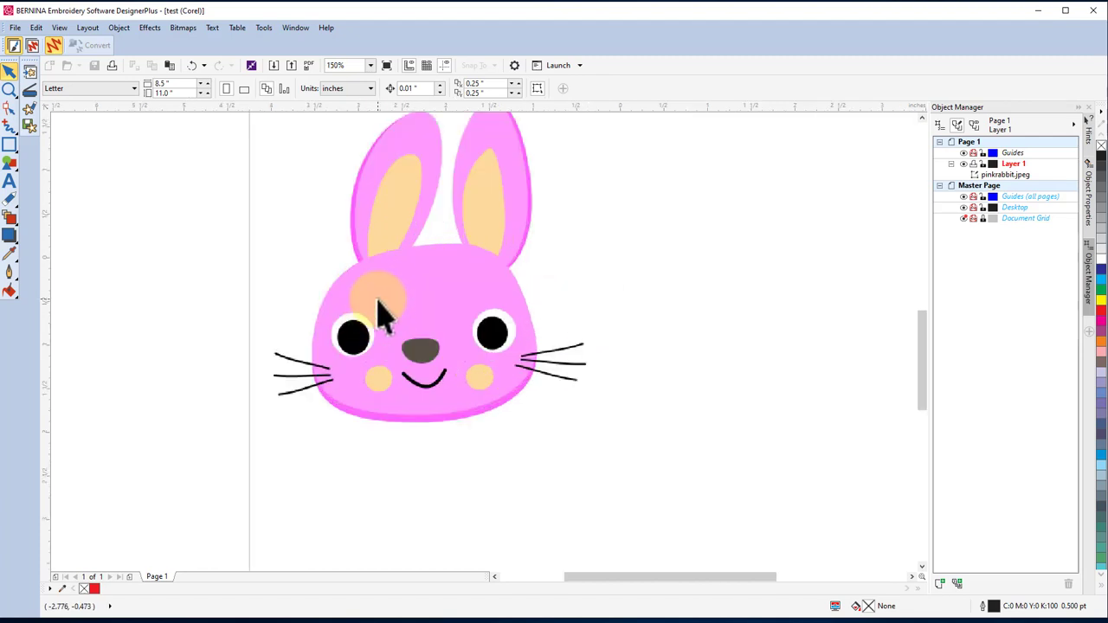
pyautogui.scroll(-2, 381, 299)
pyautogui.scroll(2, 375, 282)
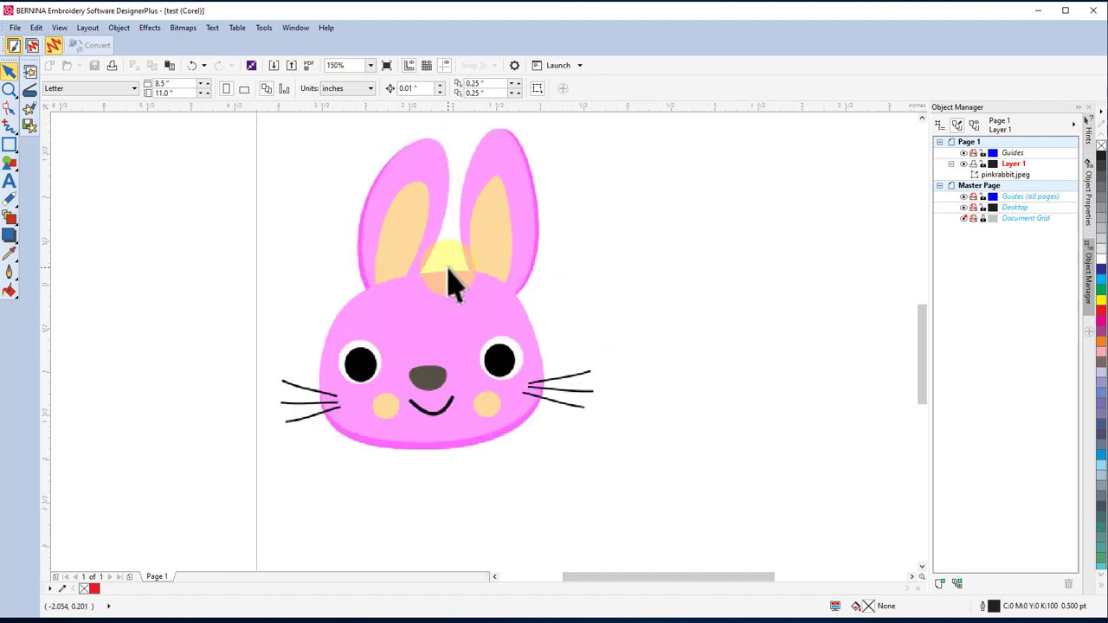
# Display the JPEG rabbit in the embroidery workspace and prepare it for Auto-Digitize with its colors reduced to 6.
pyautogui.click(31, 46)
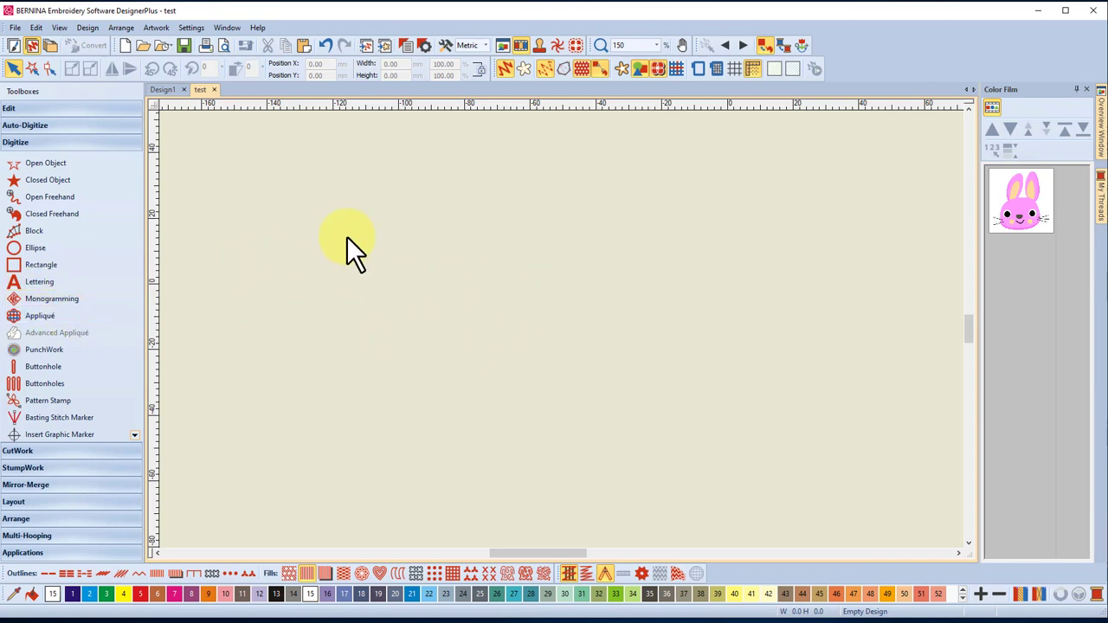
pyautogui.click(620, 69)
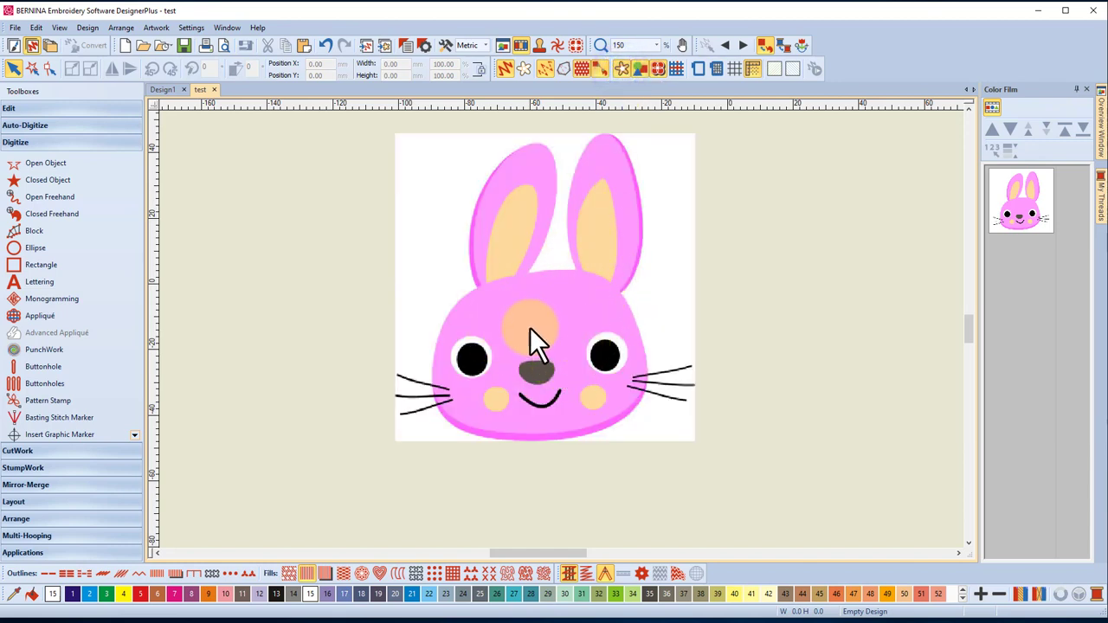
pyautogui.click(38, 128)
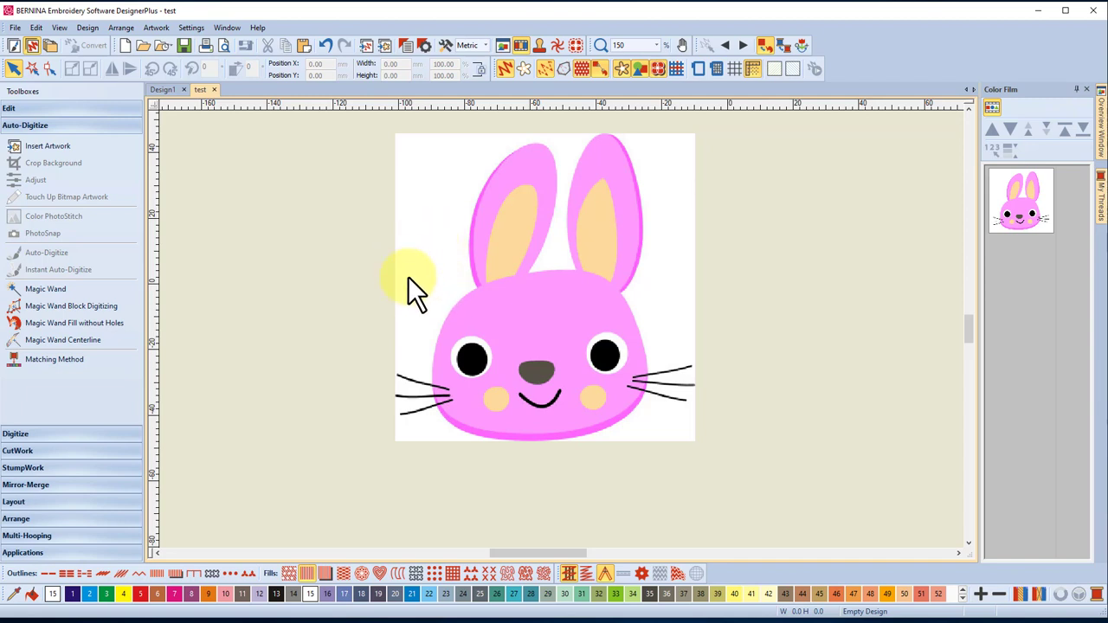
pyautogui.click(426, 231)
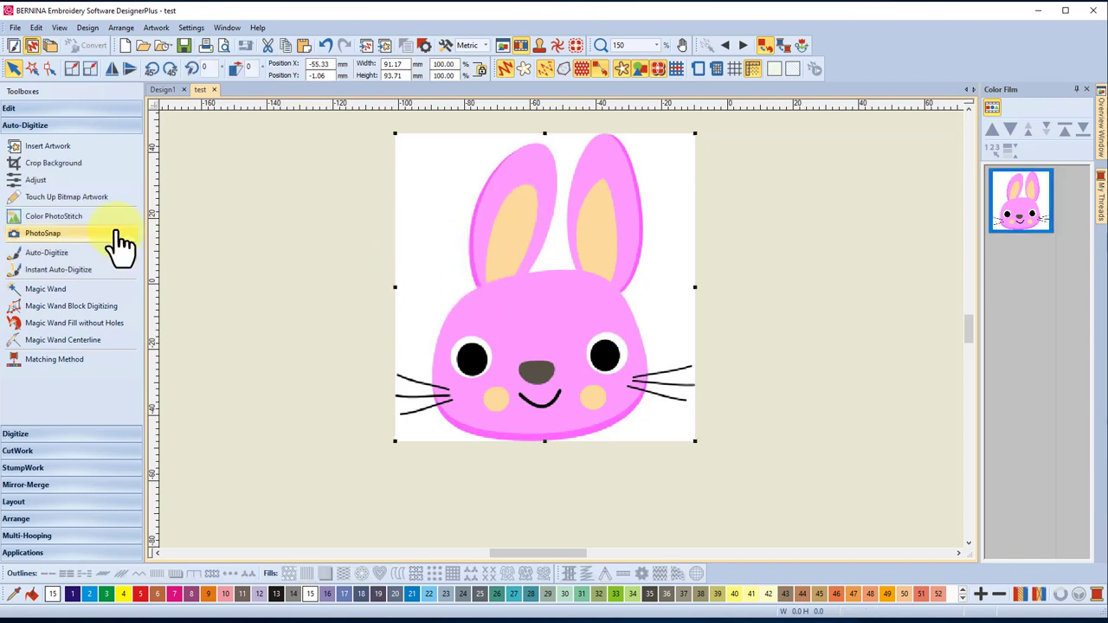
pyautogui.click(54, 255)
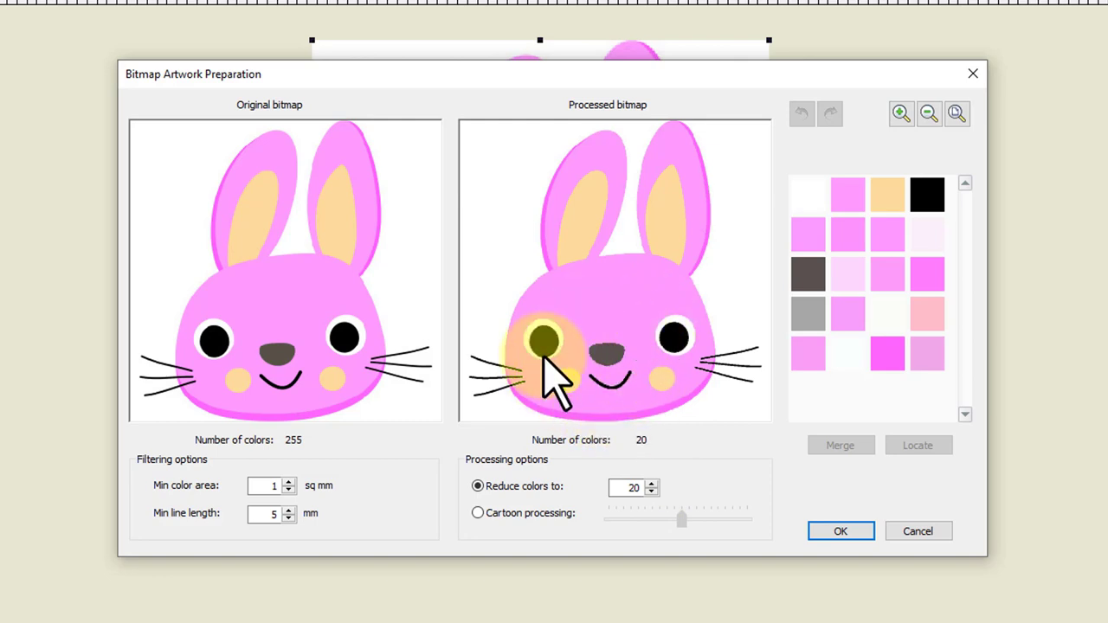
pyautogui.doubleClick(628, 487)
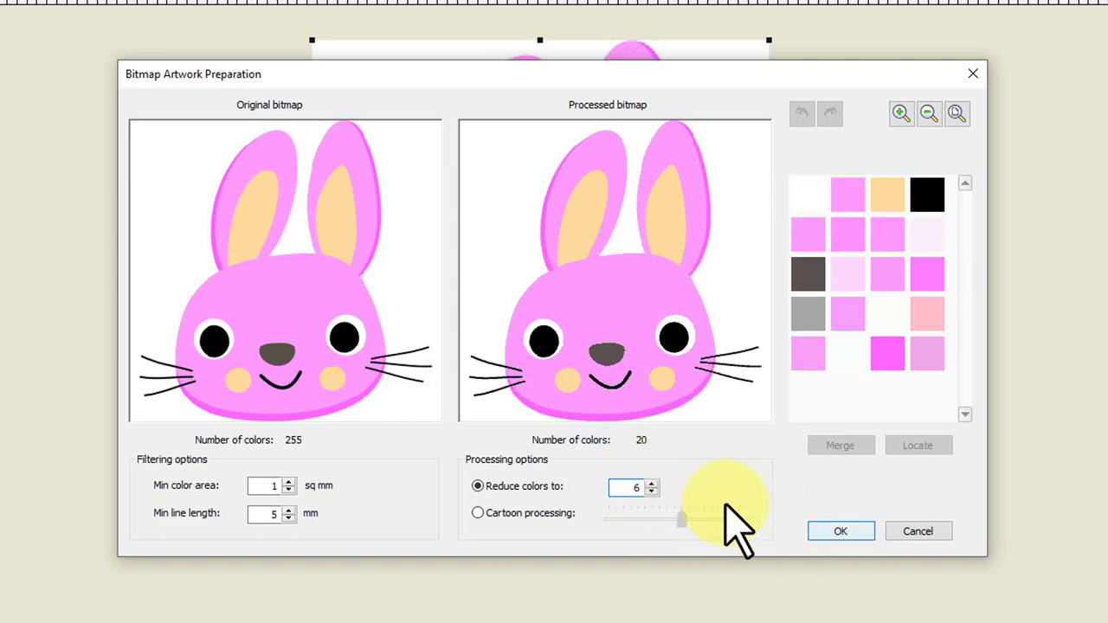
pyautogui.click(830, 530)
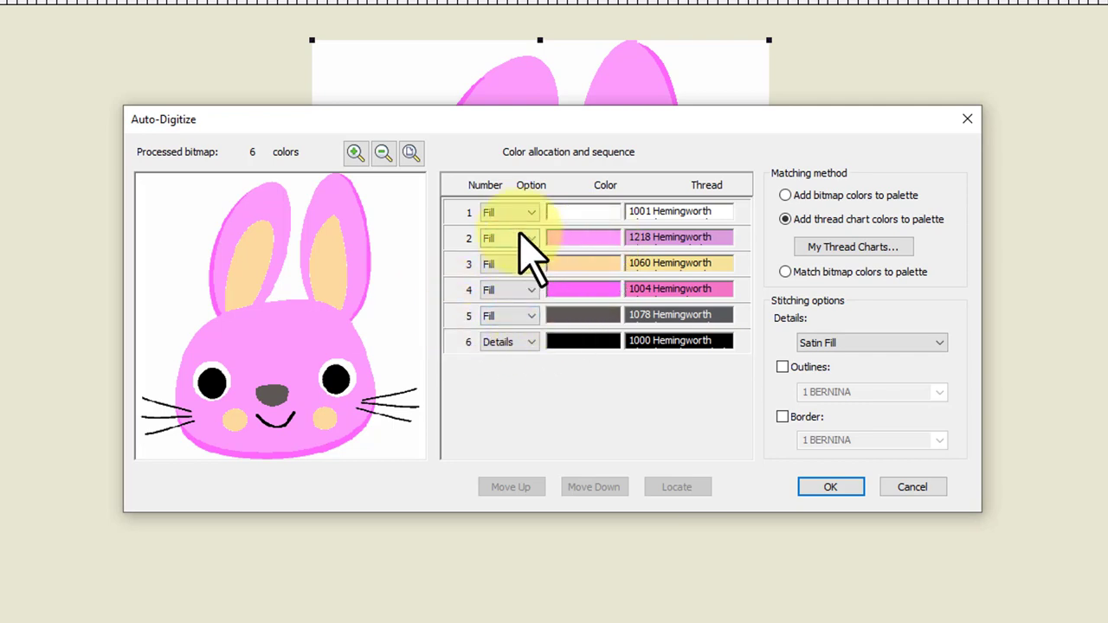
# Review the stitch options for each color and auto-digitize the rabbit with Satin Fill details, without outlines or border.
pyautogui.click(493, 213)
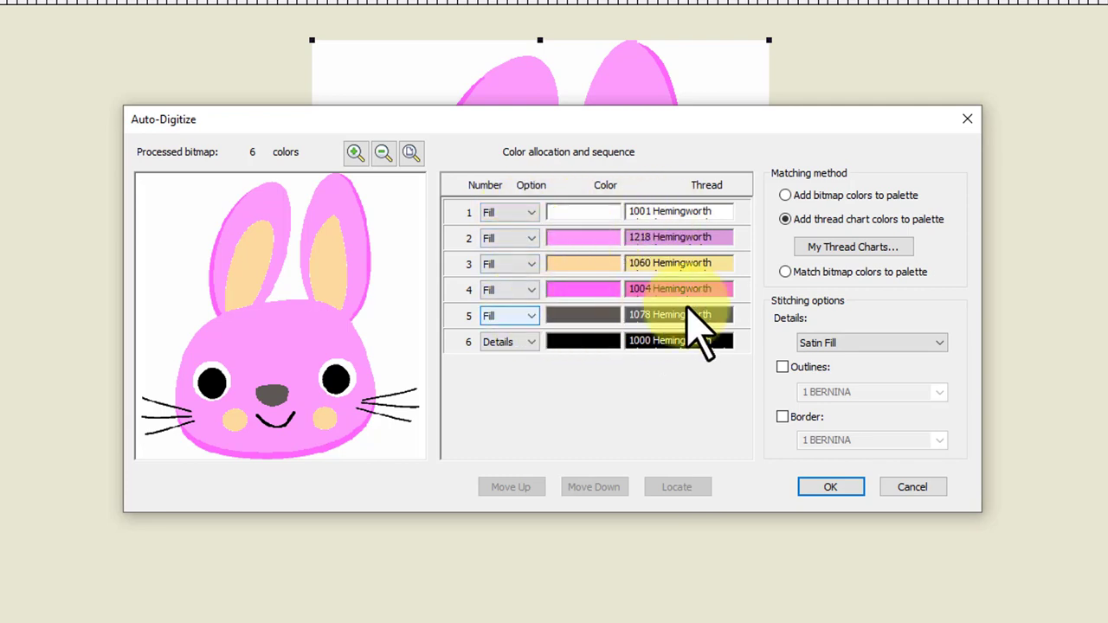
pyautogui.click(509, 346)
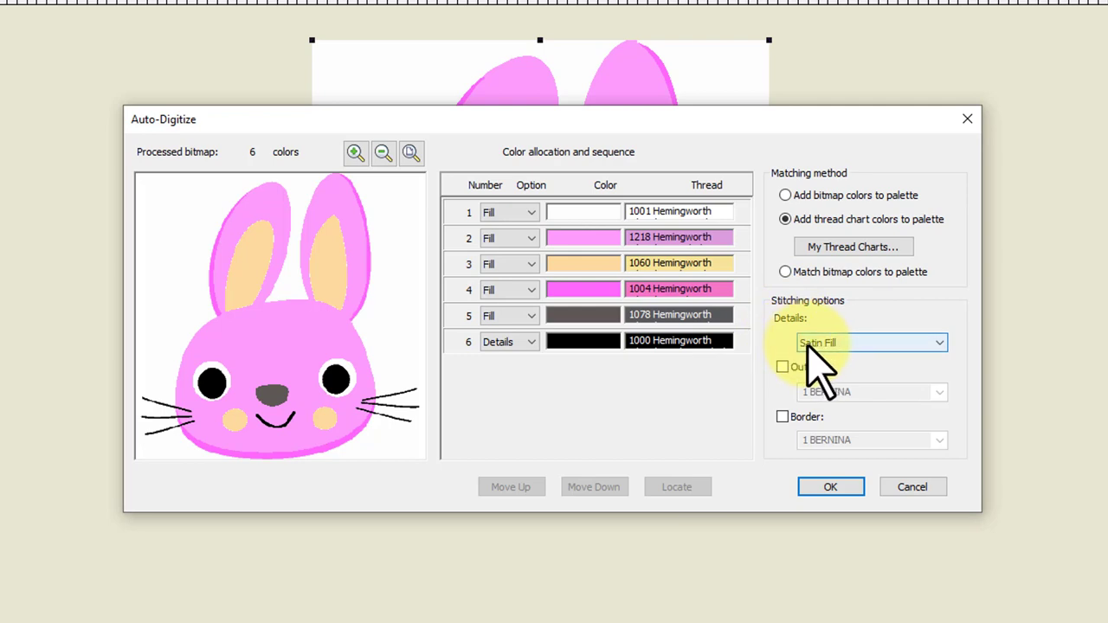
pyautogui.click(941, 343)
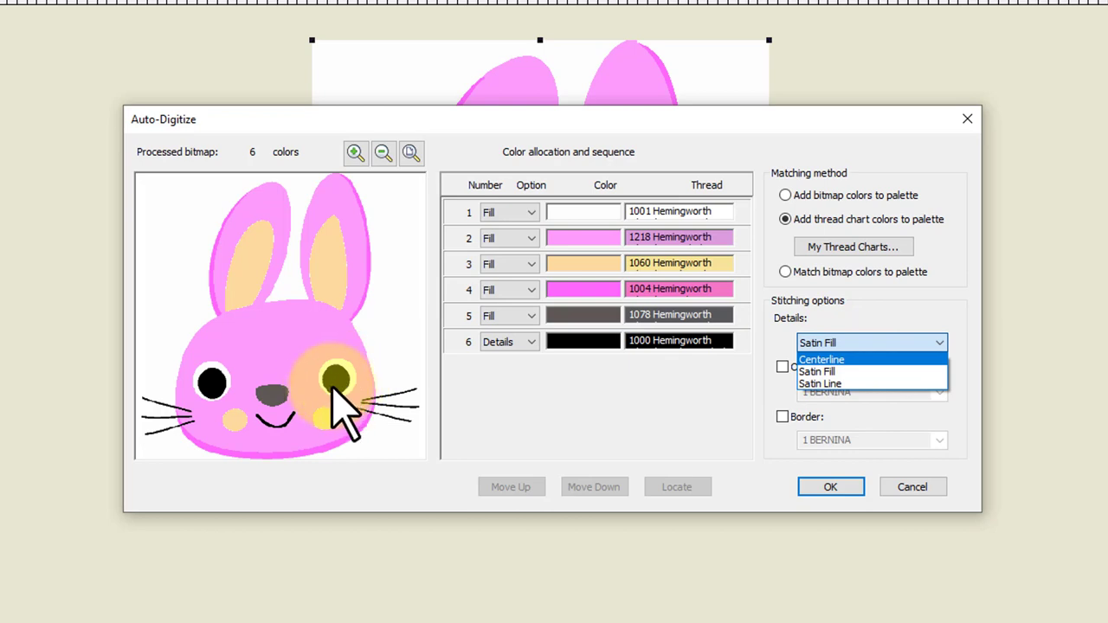
pyautogui.click(918, 317)
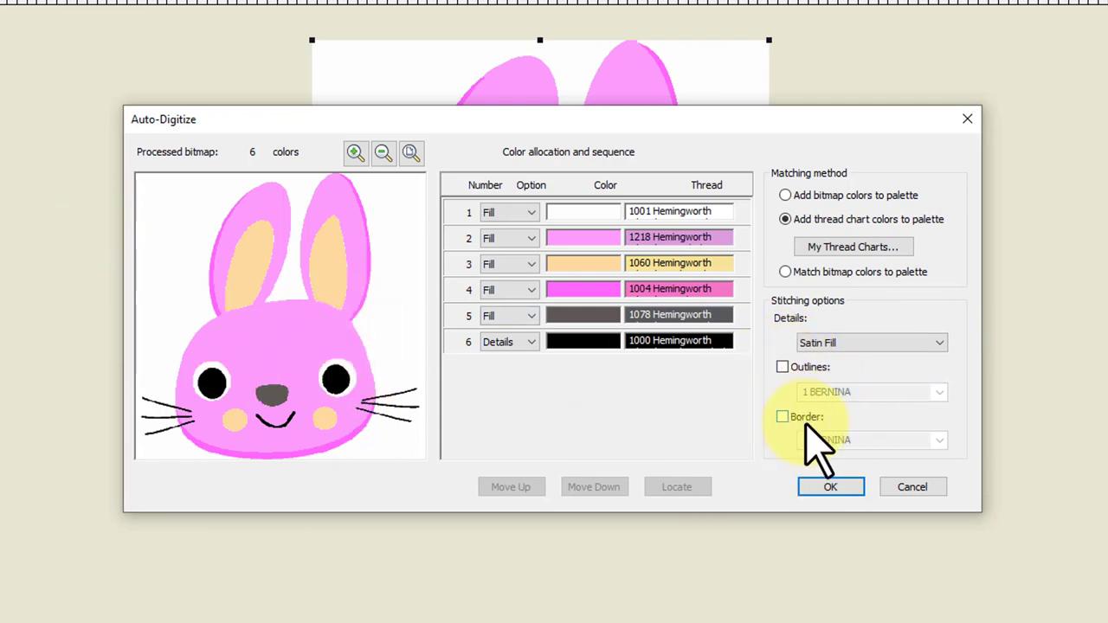
pyautogui.click(836, 488)
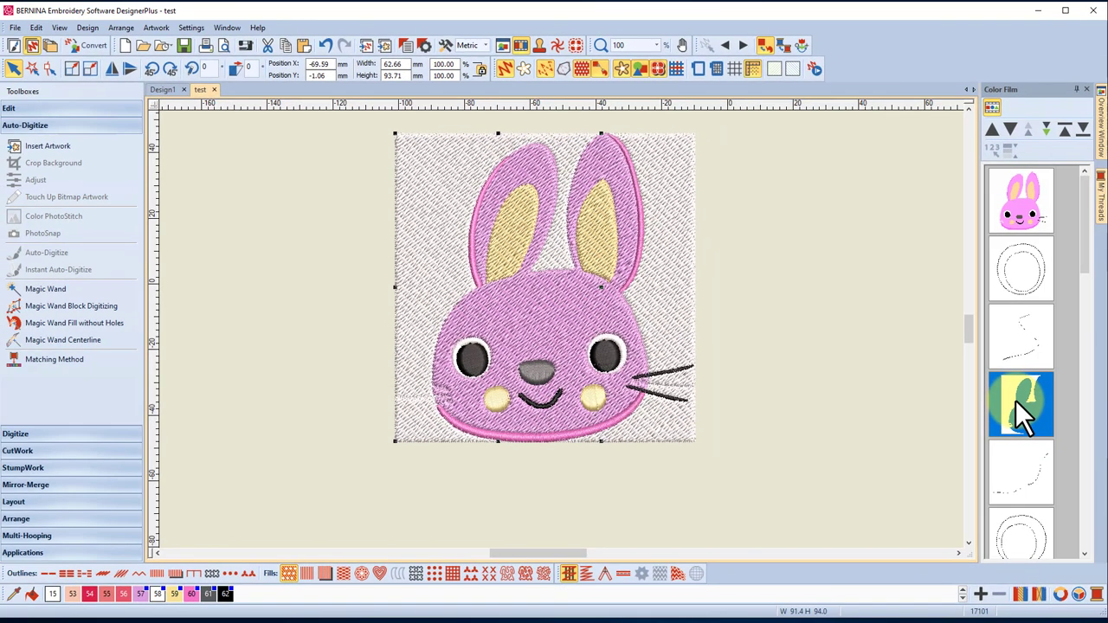
# Delete the two white background fills around the embroidered rabbit and hide the bitmap artwork.
pyautogui.press('Delete')
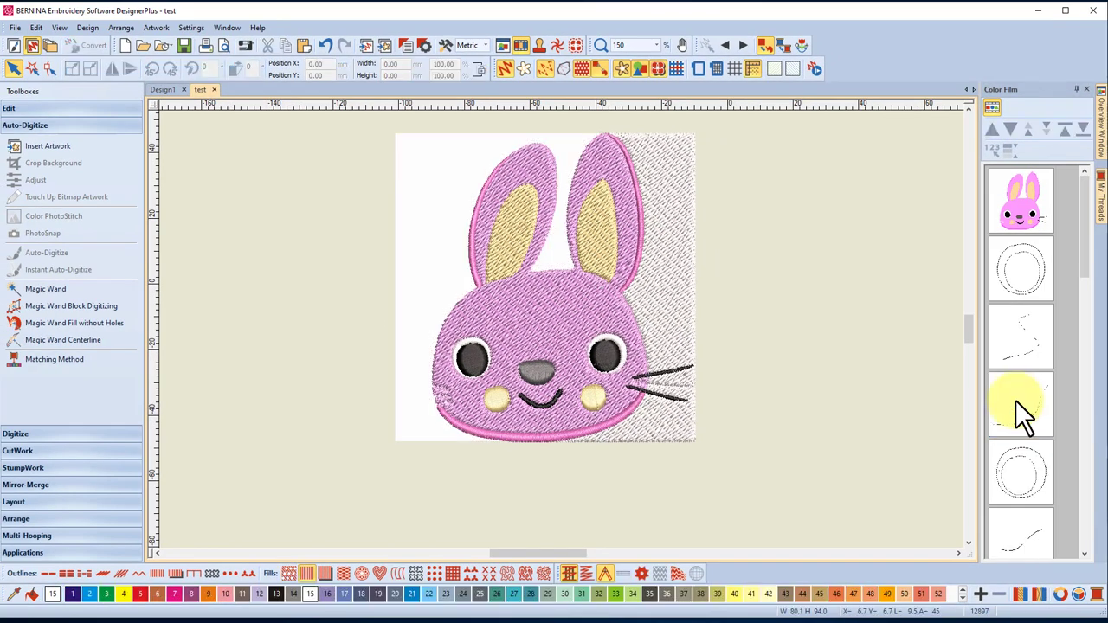
pyautogui.click(619, 69)
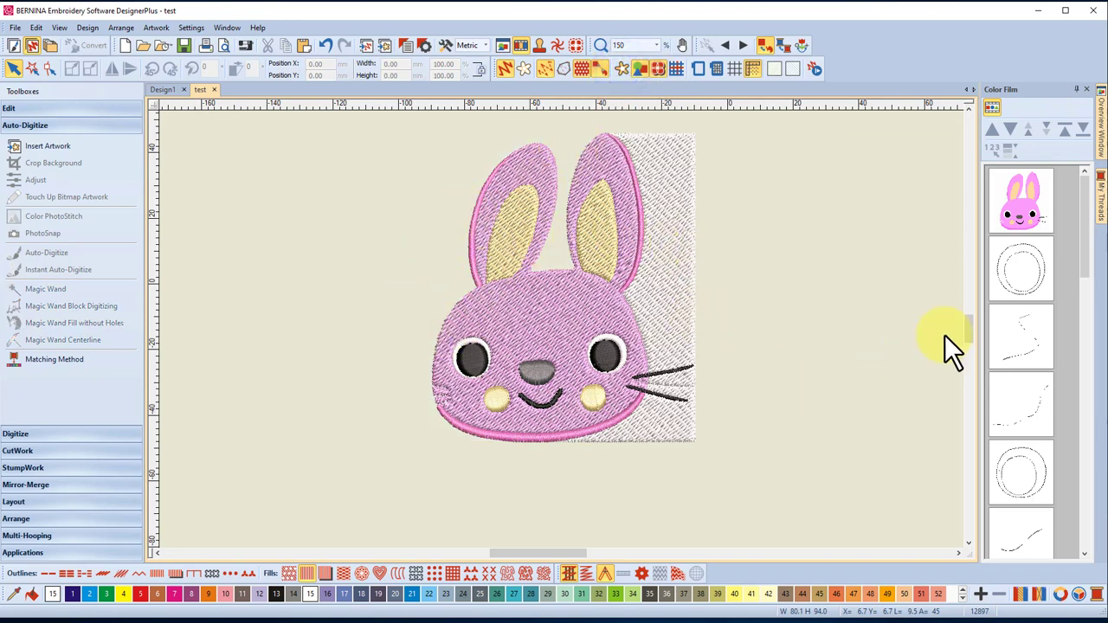
pyautogui.click(669, 264)
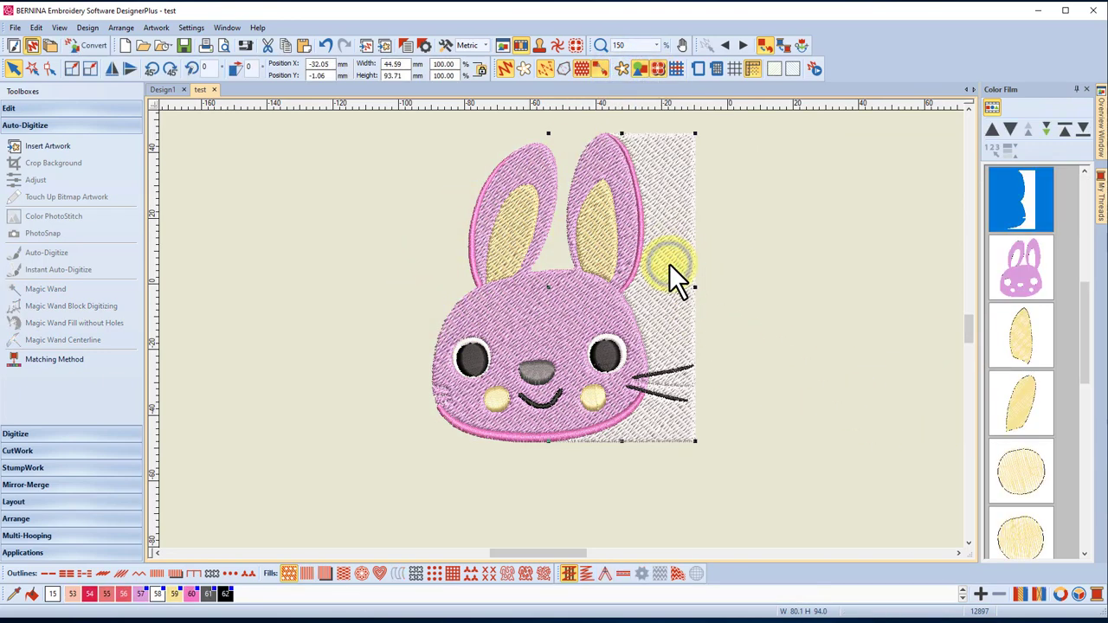
pyautogui.press('Delete')
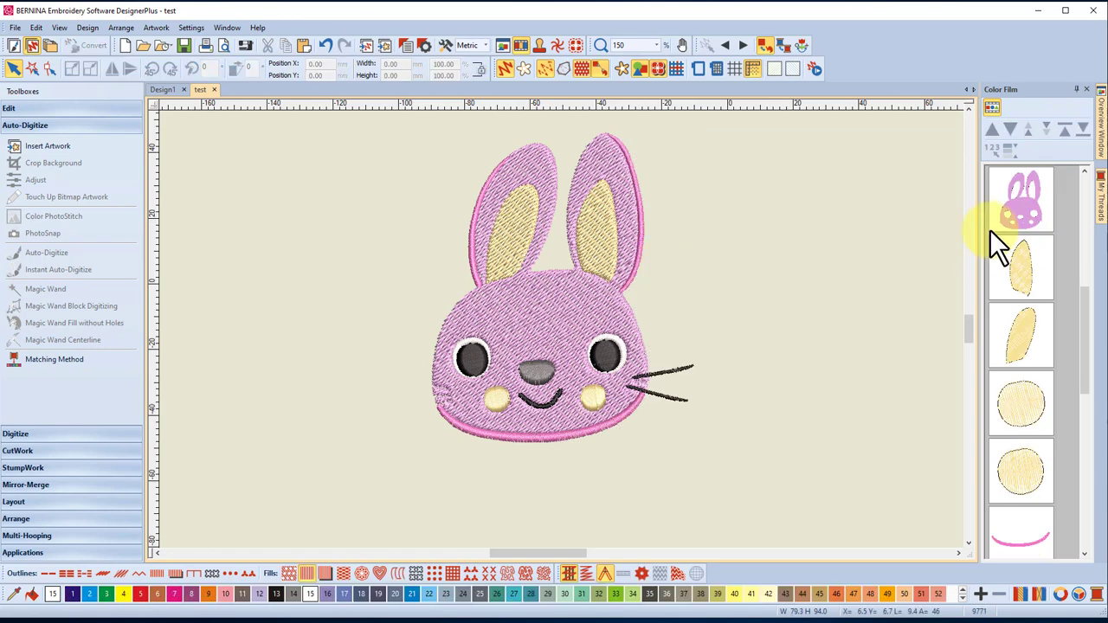
# Remove the three small stray white stitch objects near the right whiskers, around the smile and at the left whiskers.
pyautogui.moveTo(1086, 310); pyautogui.dragTo(1072, 260)
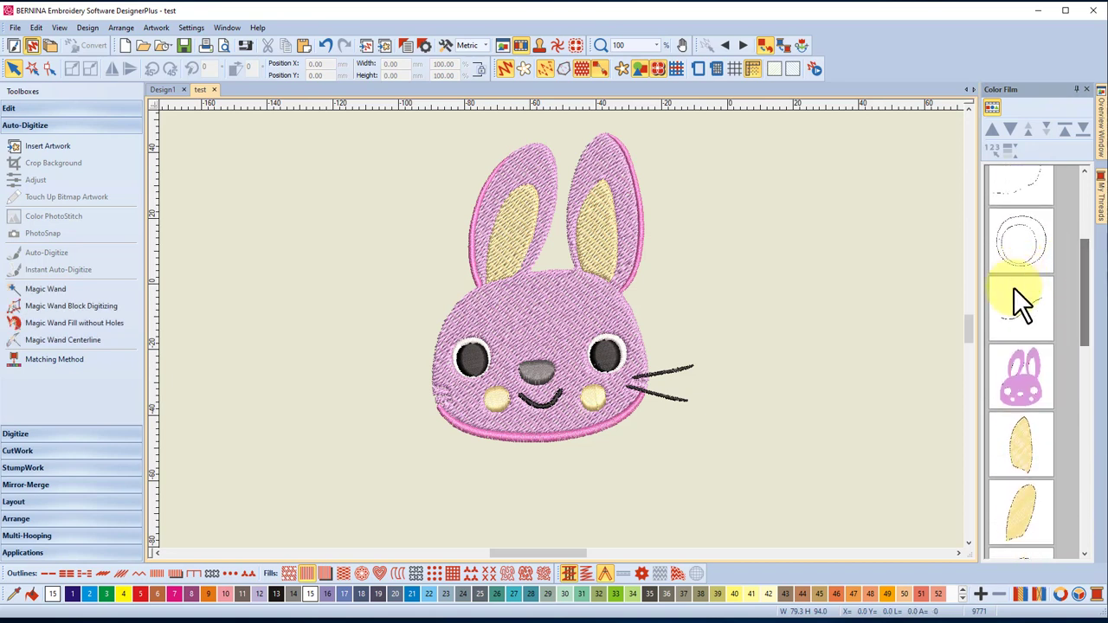
pyautogui.click(1014, 316)
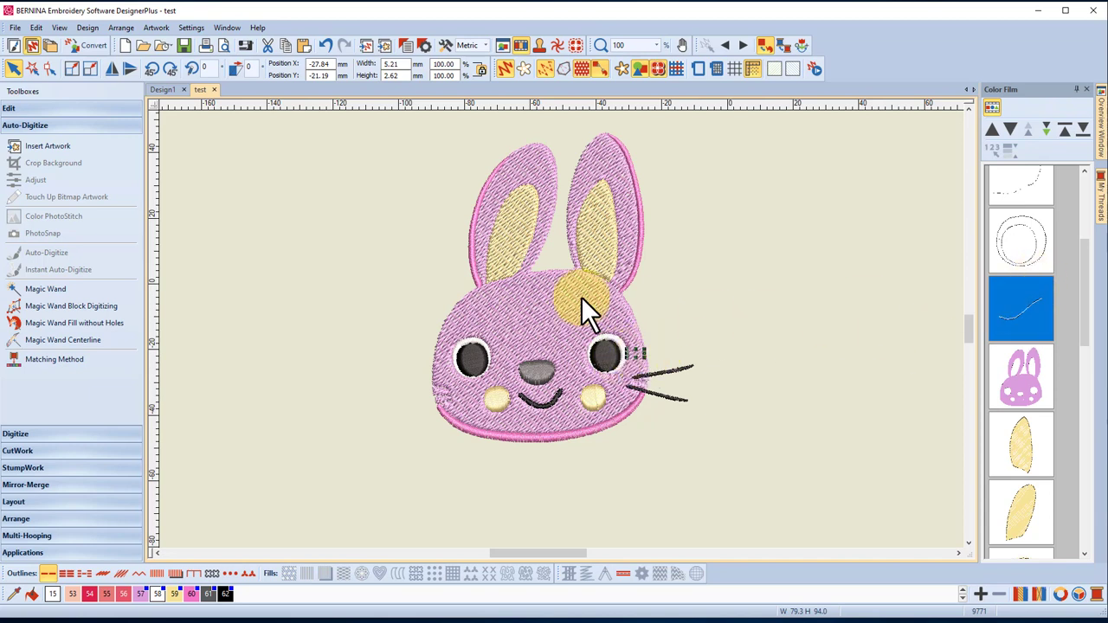
pyautogui.press('Escape')
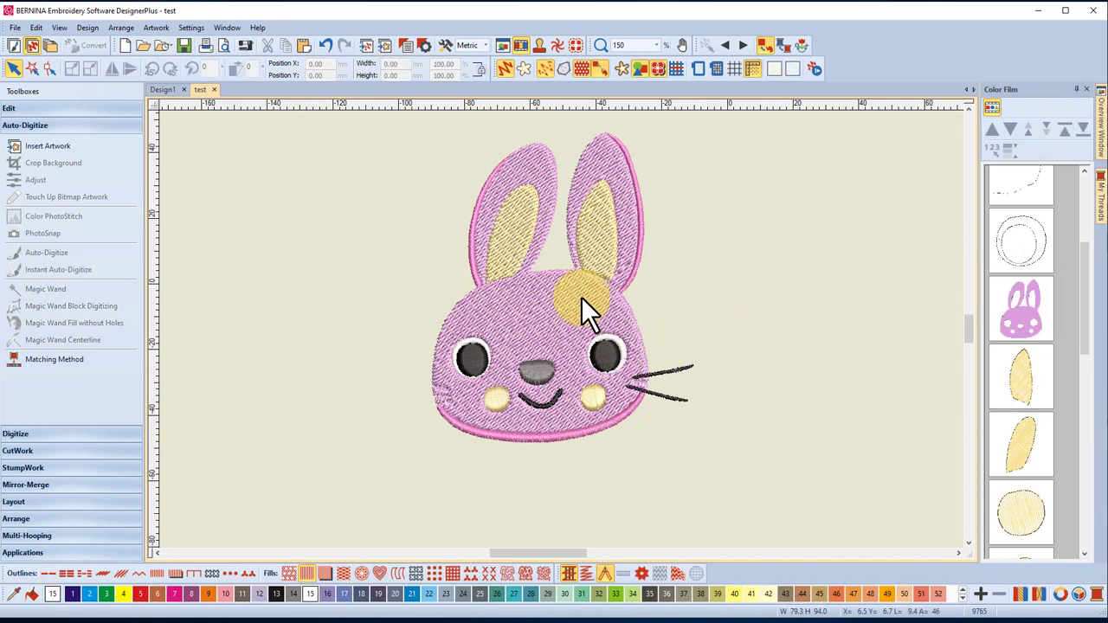
pyautogui.moveTo(1089, 335); pyautogui.dragTo(1088, 295)
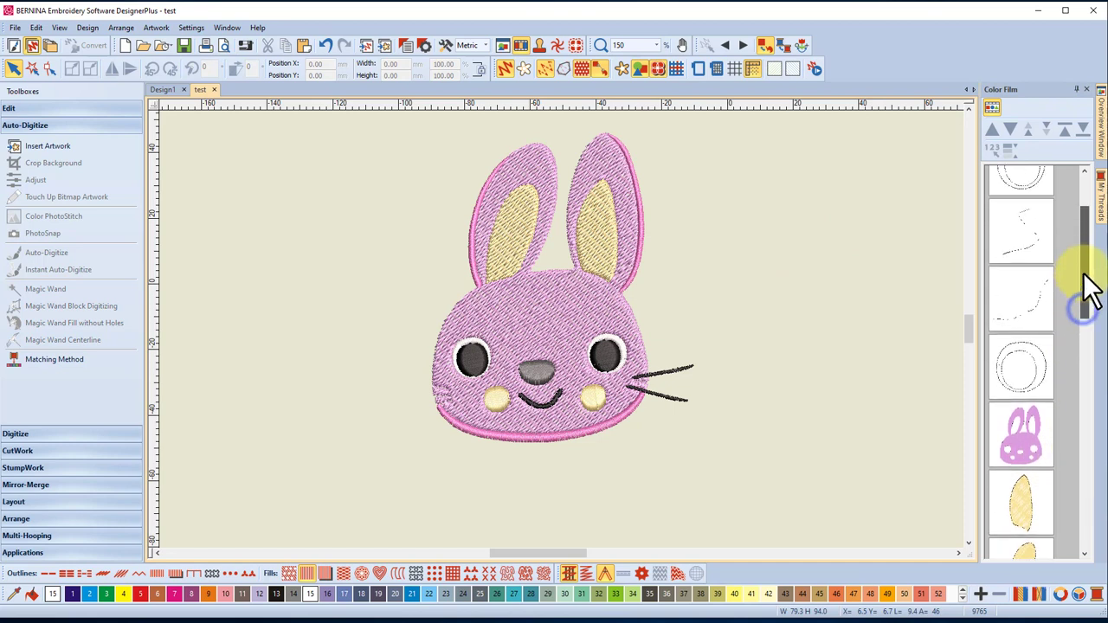
pyautogui.click(1026, 292)
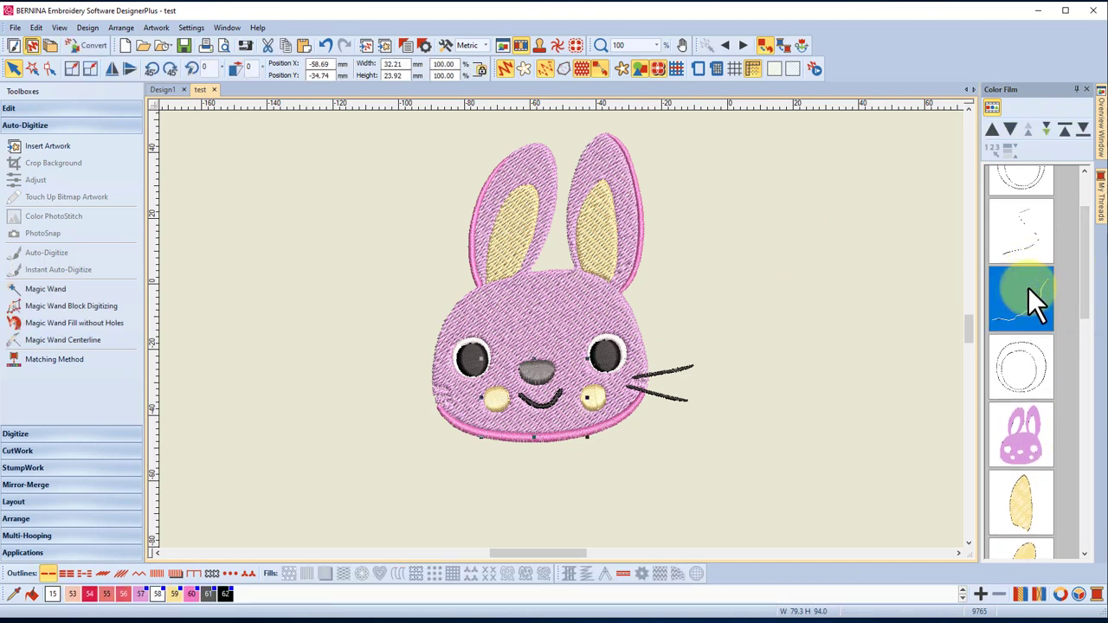
pyautogui.press('Delete')
pyautogui.click(1049, 233)
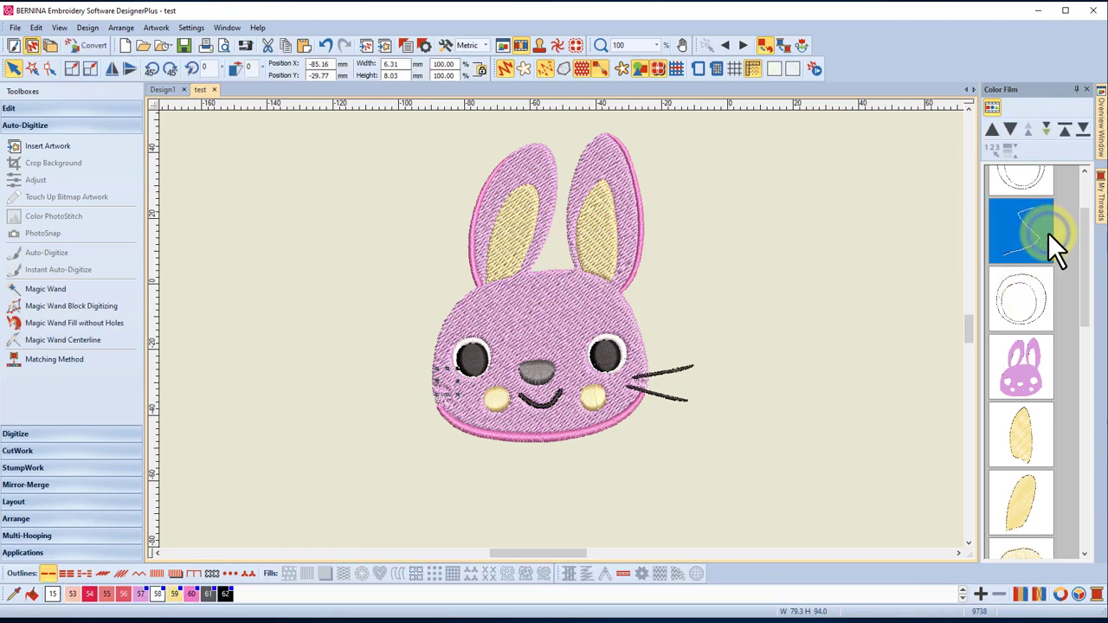
pyautogui.press('Delete')
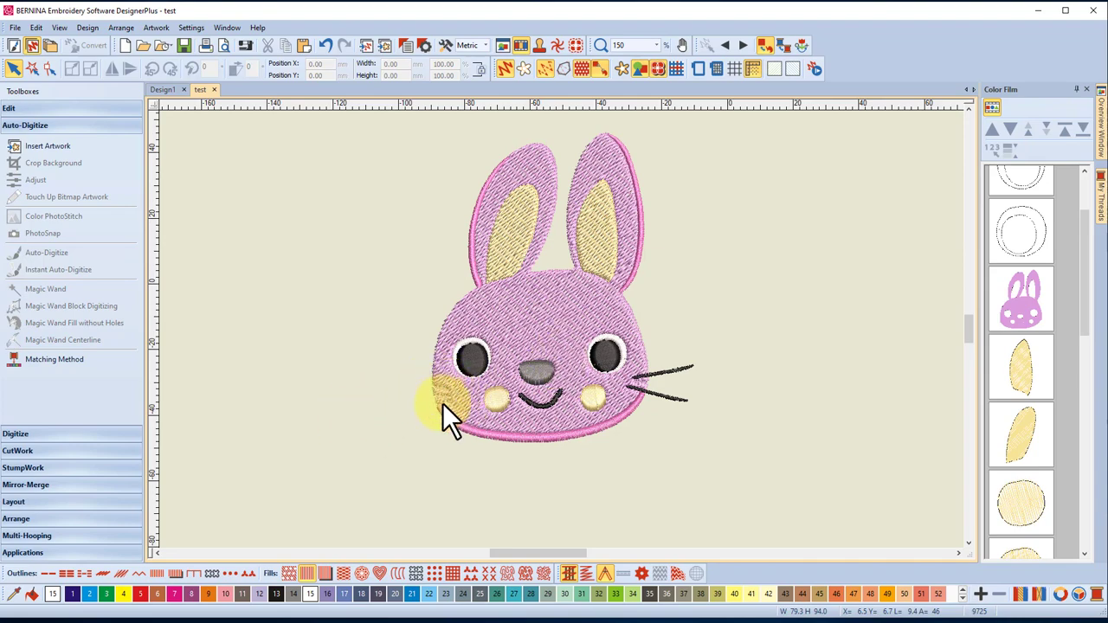
# Examine the gaps in the pink face fill at the left whiskers, displaying the fill's reshape nodes.
pyautogui.scroll(10, 447, 406)
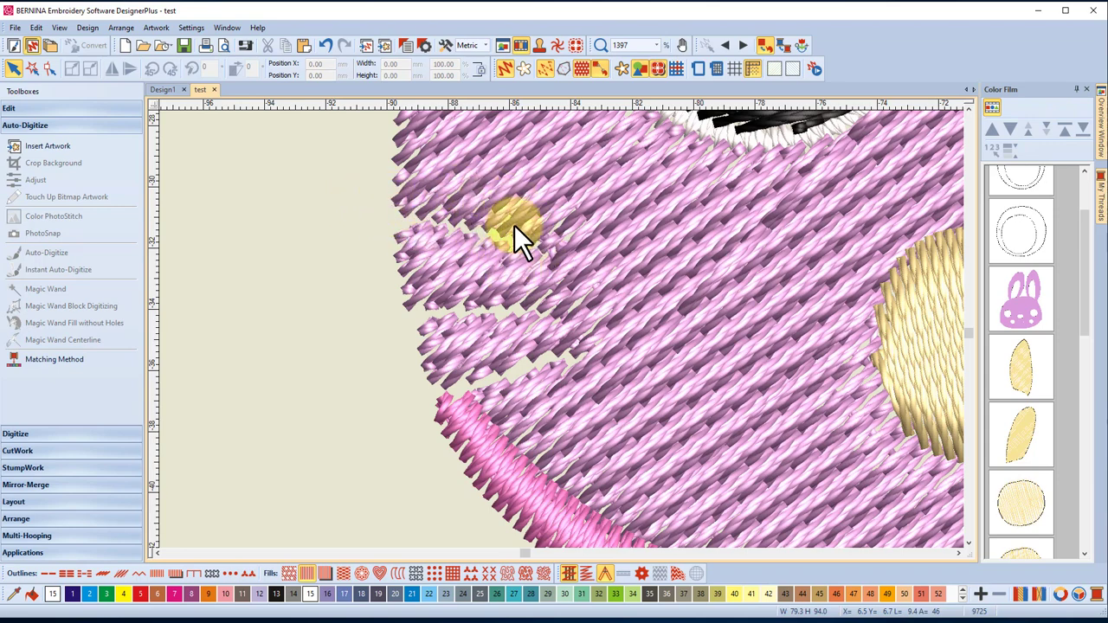
pyautogui.click(1035, 305)
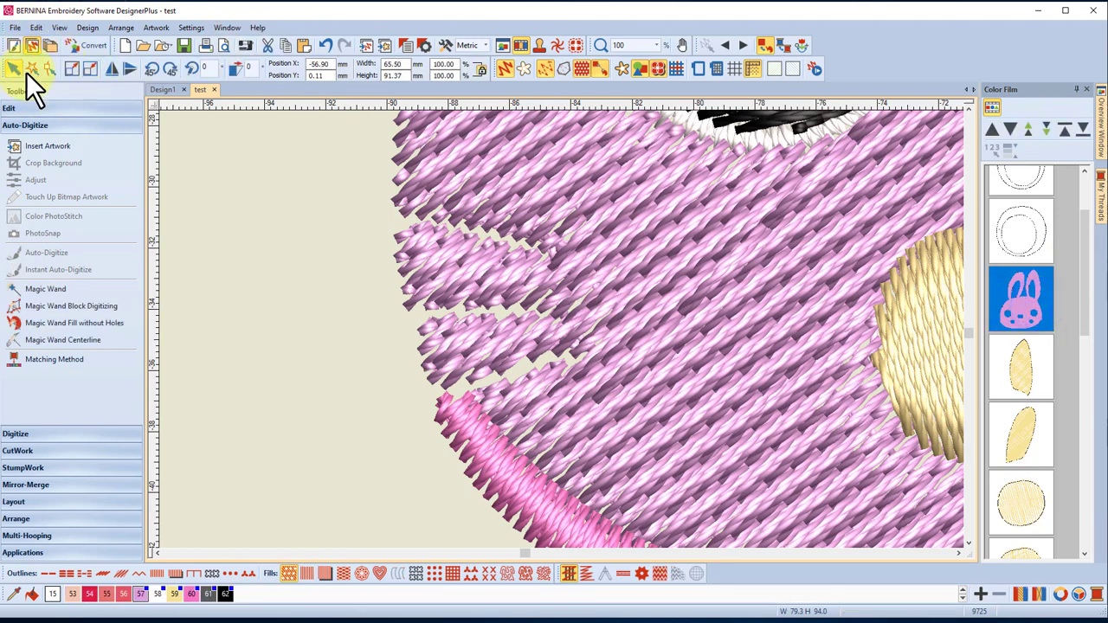
pyautogui.click(50, 70)
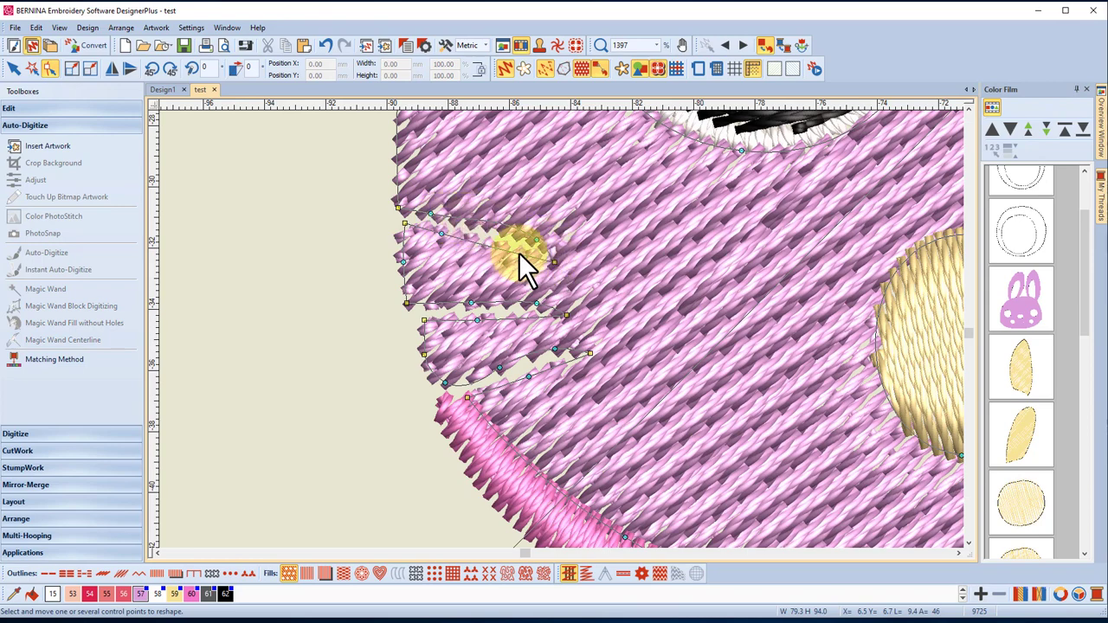
pyautogui.click(492, 313)
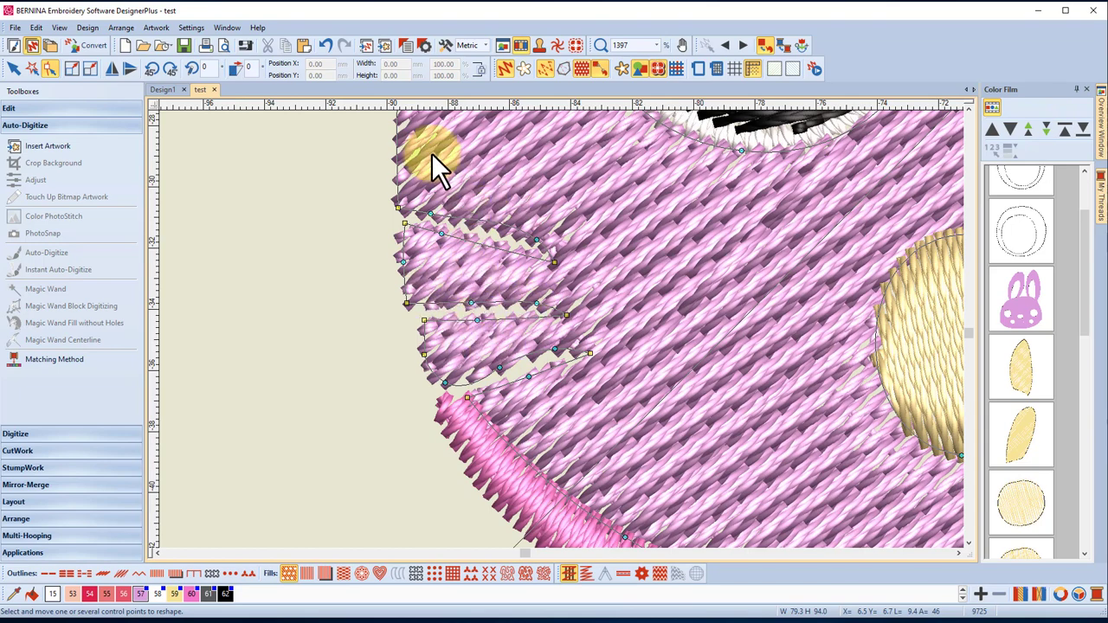
pyautogui.scroll(-5, 561, 331)
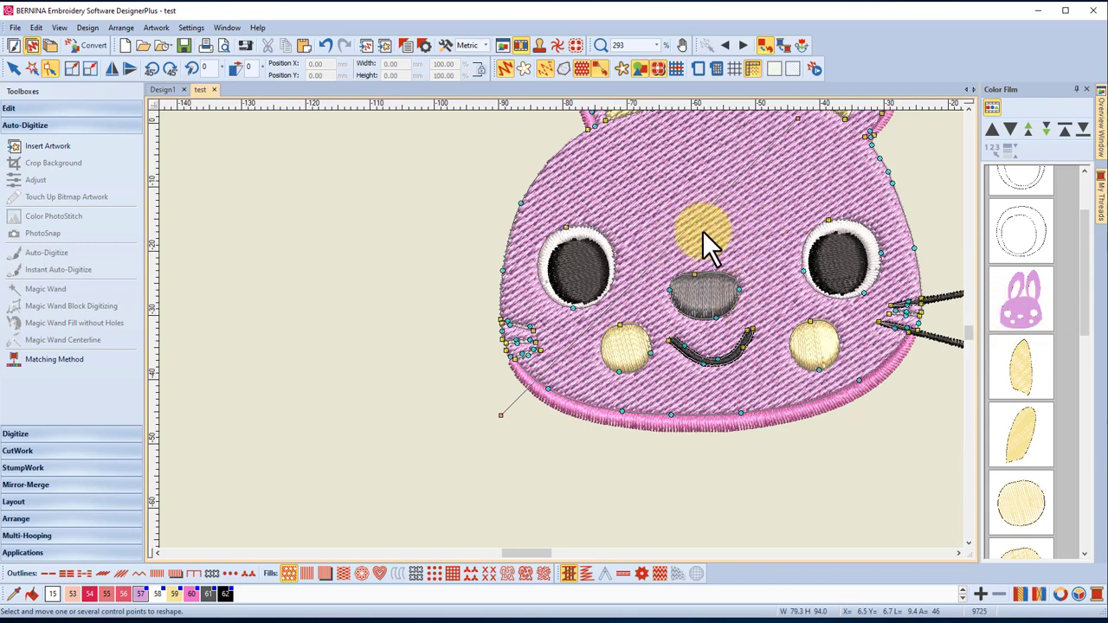
pyautogui.scroll(-2, 702, 231)
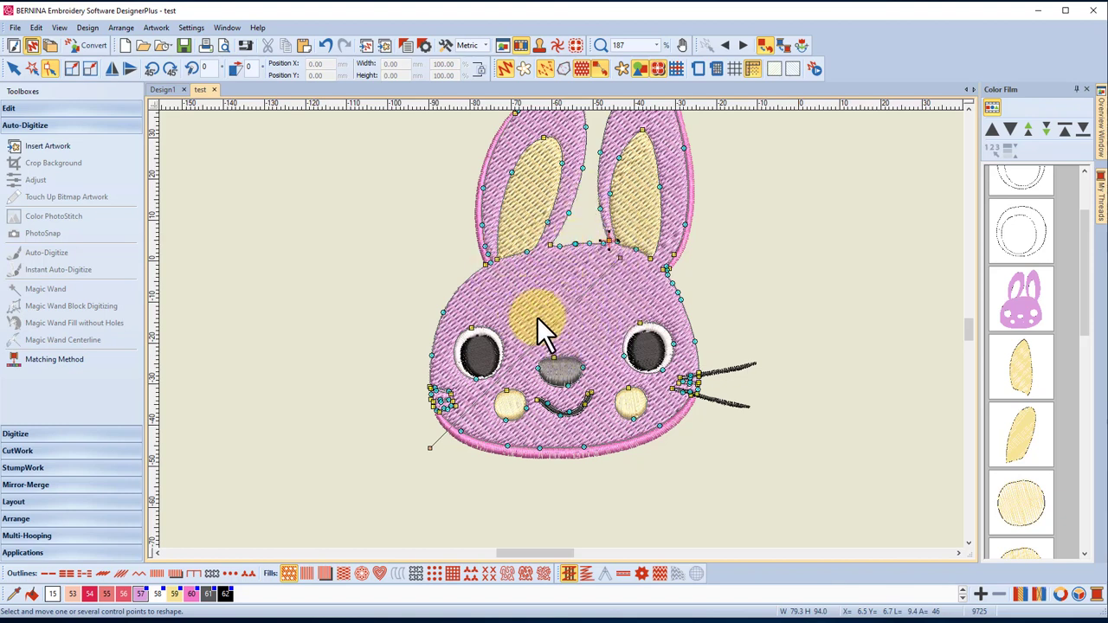
# Undo the deletions of the stray white stitches and the white background fills around the rabbit.
pyautogui.click(323, 40)
pyautogui.click(325, 41)
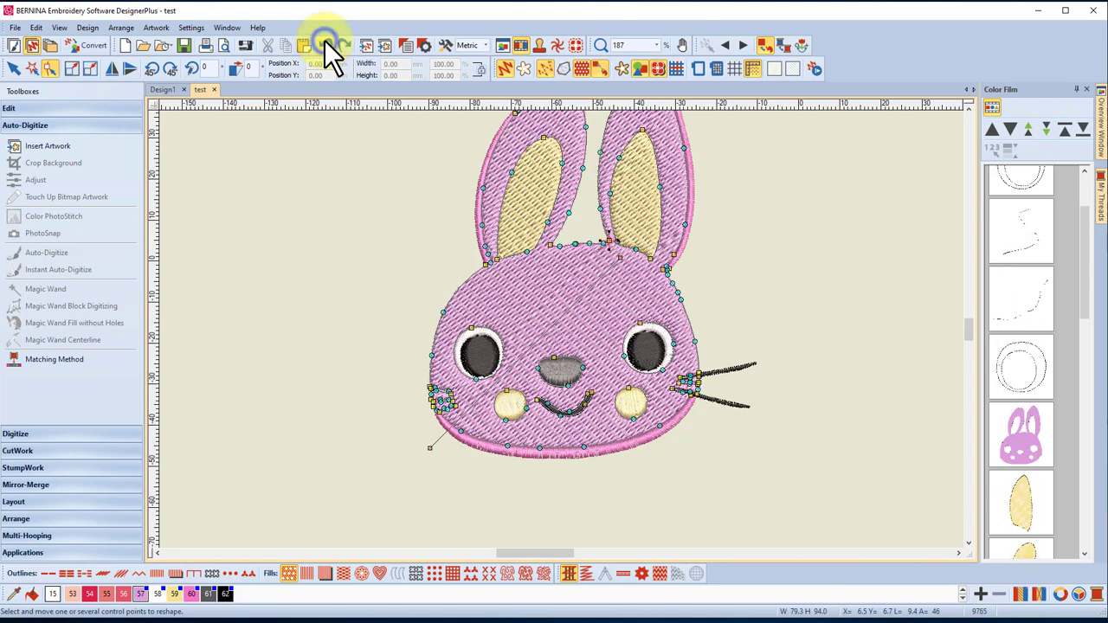
pyautogui.click(324, 40)
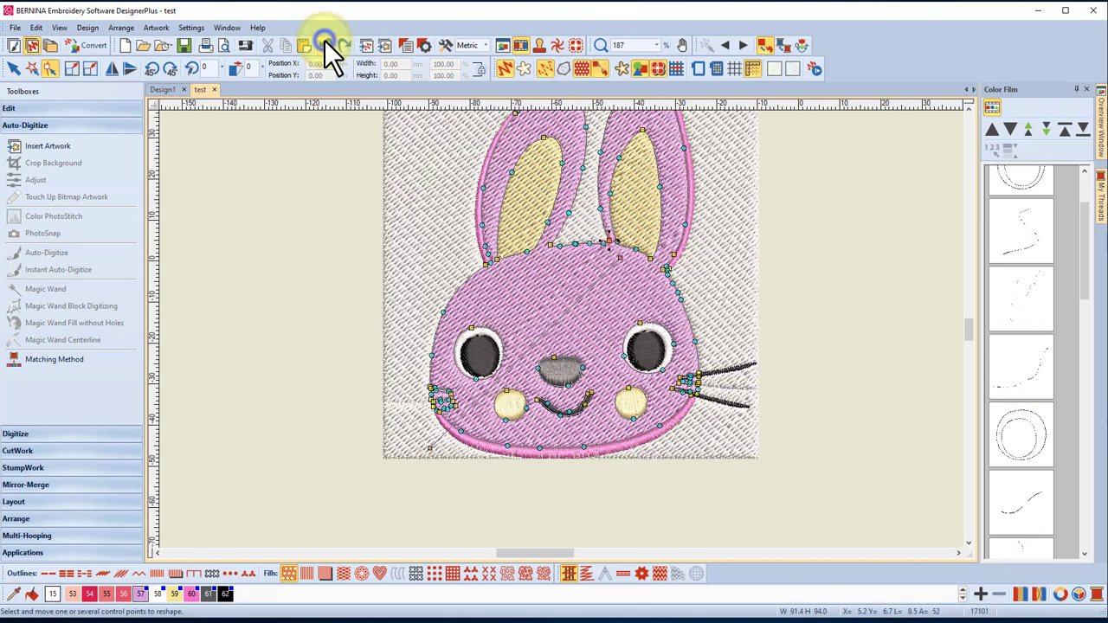
# Undo the rabbit's auto-digitizing and bitmap color reduction, and step back to the original vector artwork, with artwork display turned on.
pyautogui.click(325, 40)
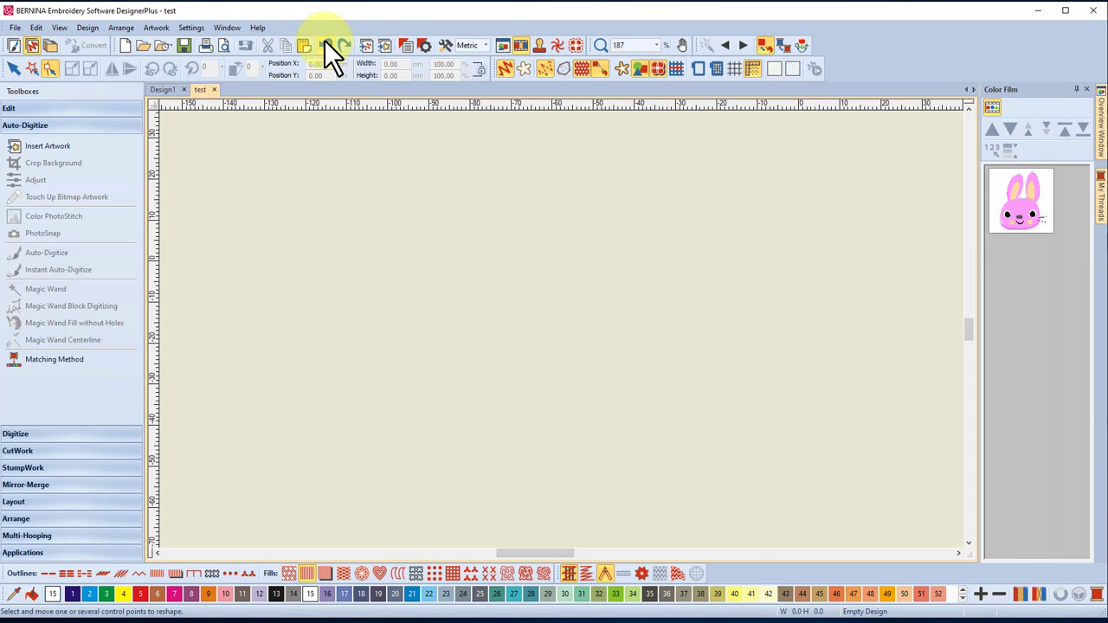
pyautogui.click(638, 70)
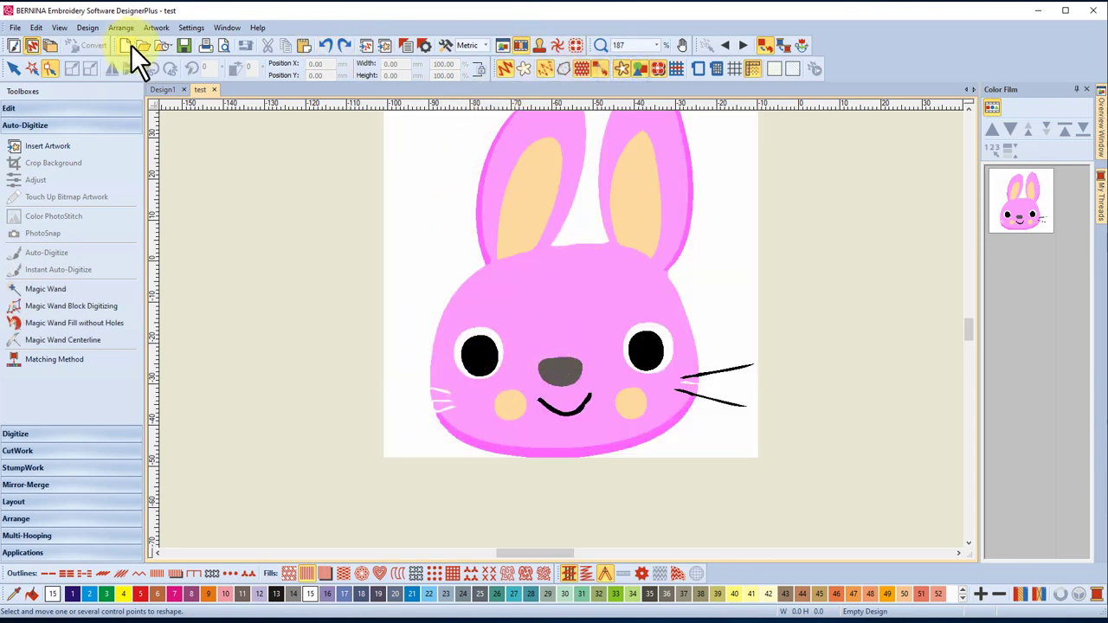
pyautogui.click(322, 44)
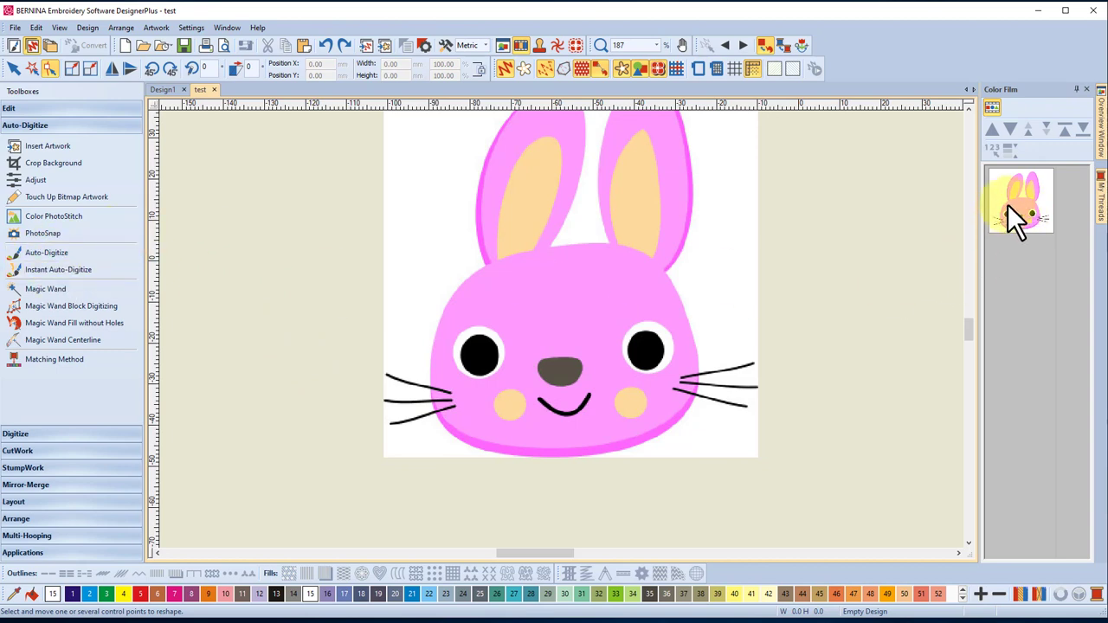
pyautogui.scroll(-1, 561, 342)
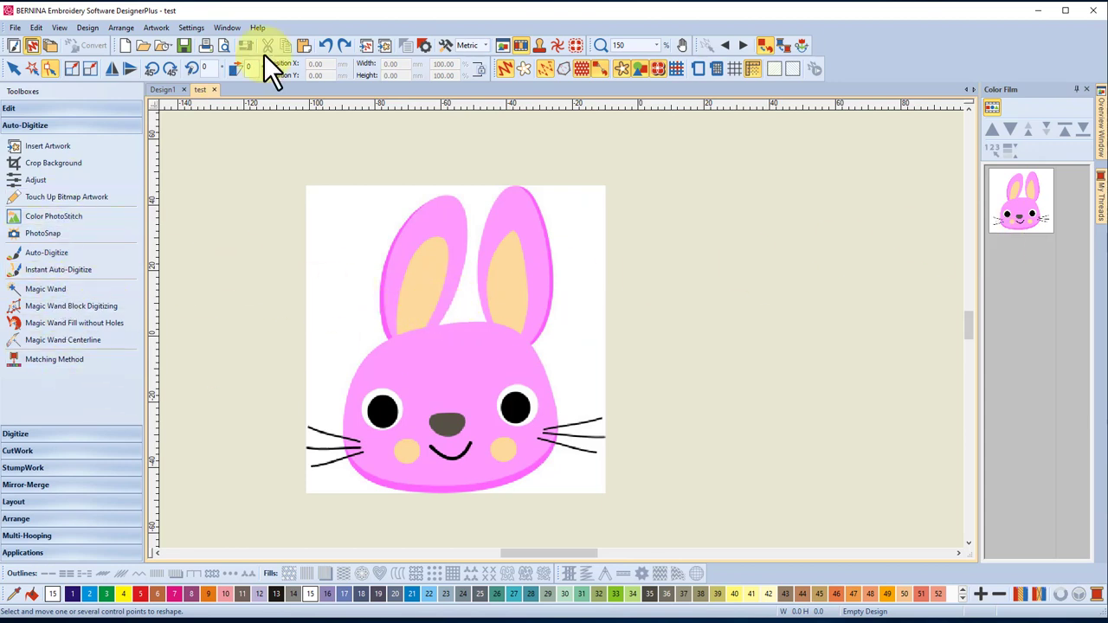
pyautogui.click(323, 43)
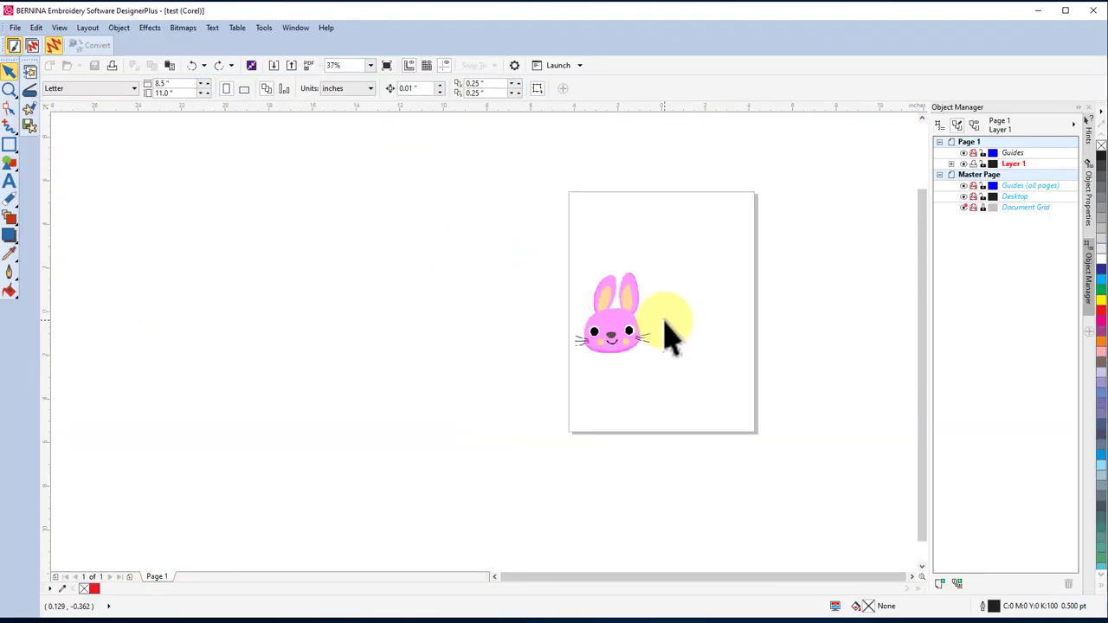
# Bring the vector rabbit into the embroidery canvas and try Instant Auto-Digitize on it, undoing the conversion.
pyautogui.scroll(2, 645, 338)
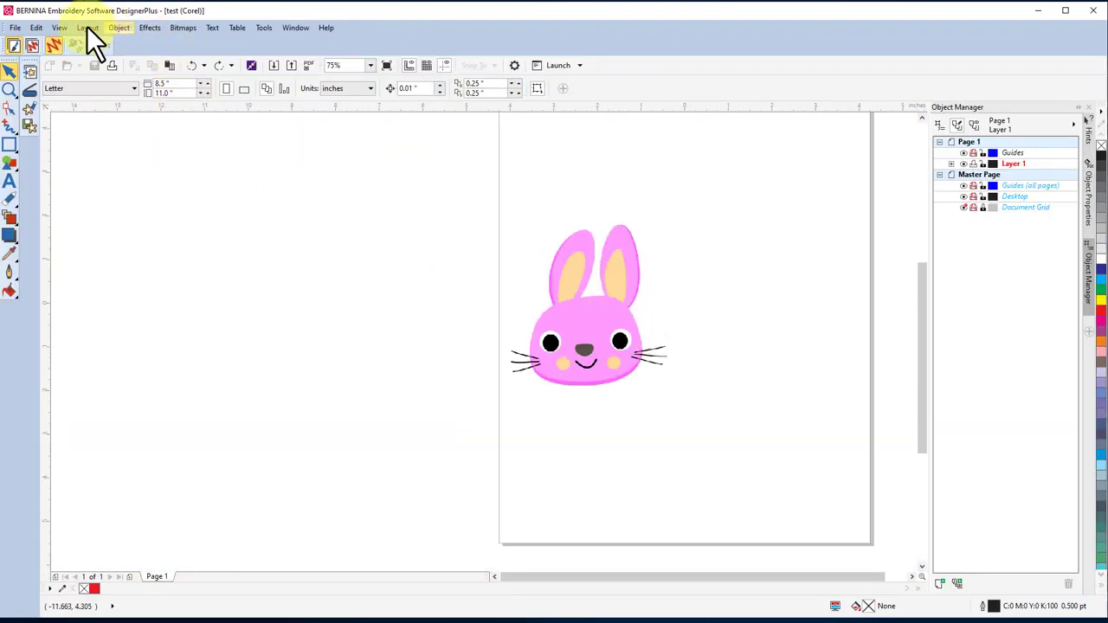
pyautogui.click(32, 42)
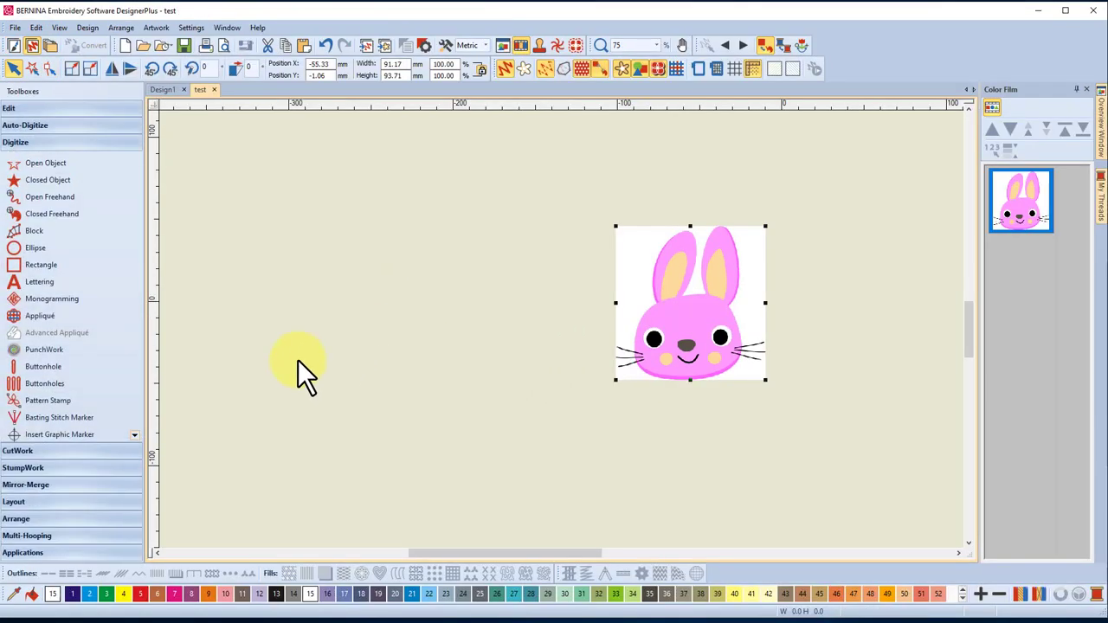
pyautogui.click(38, 126)
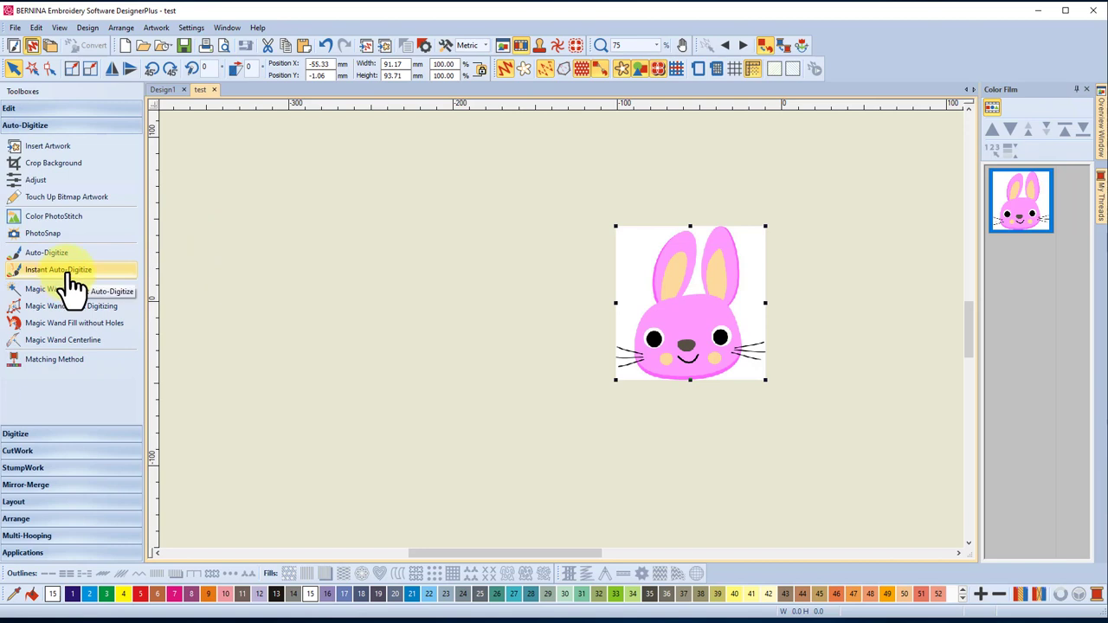
pyautogui.click(463, 330)
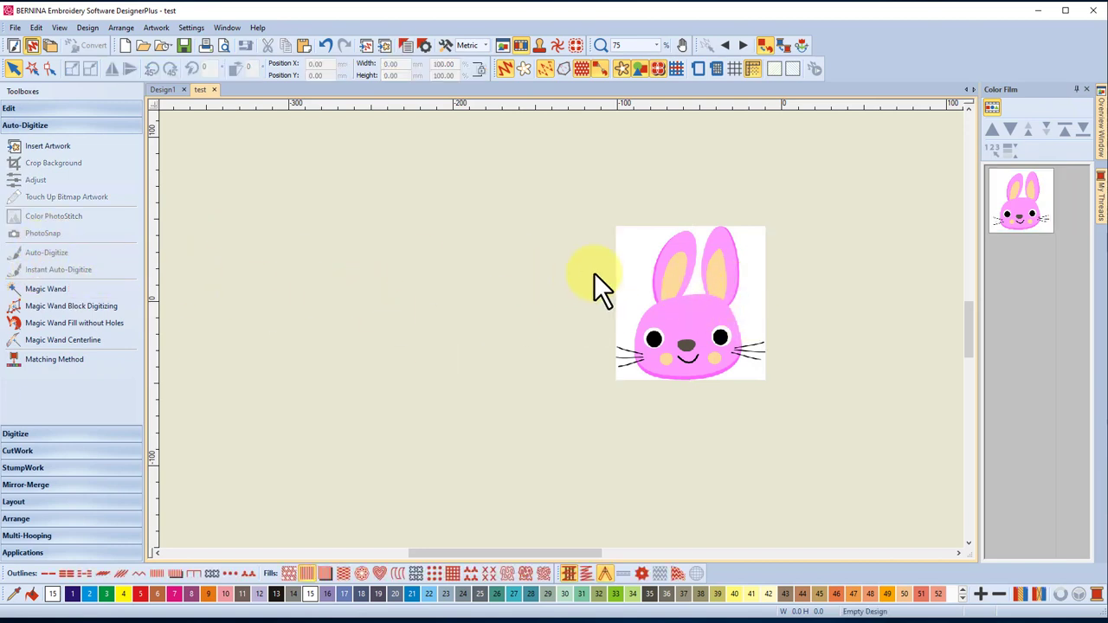
pyautogui.click(658, 286)
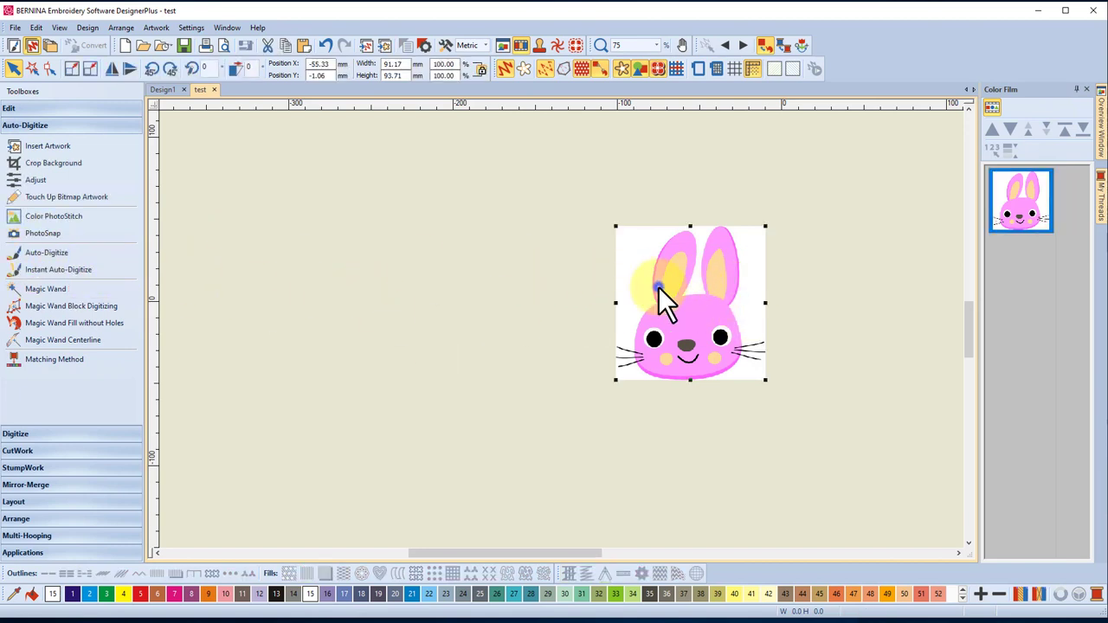
pyautogui.click(66, 272)
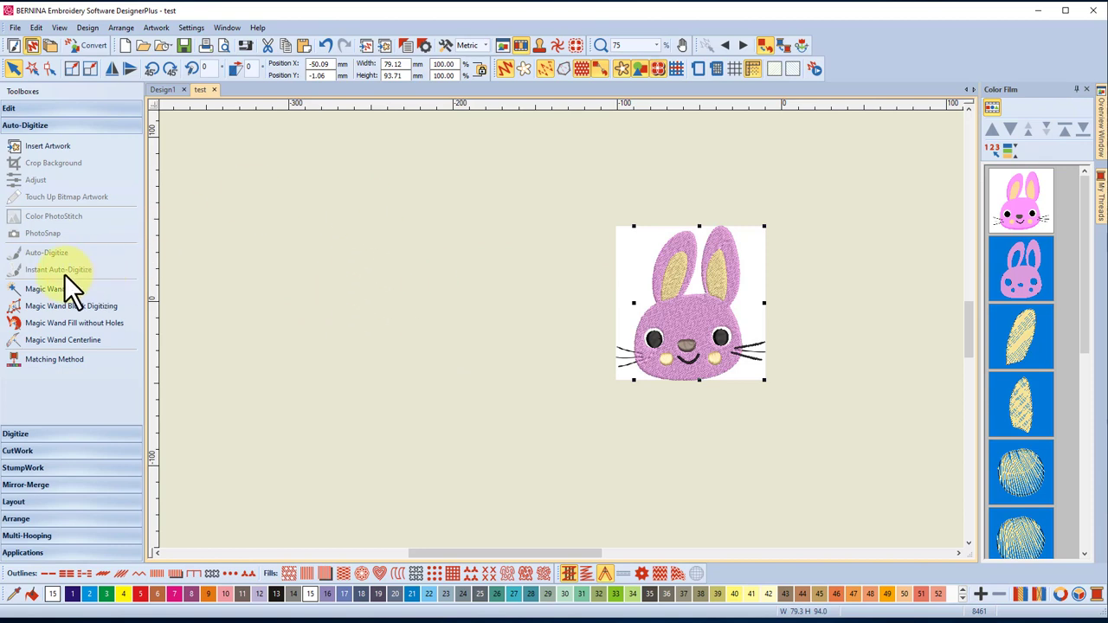
pyautogui.click(326, 45)
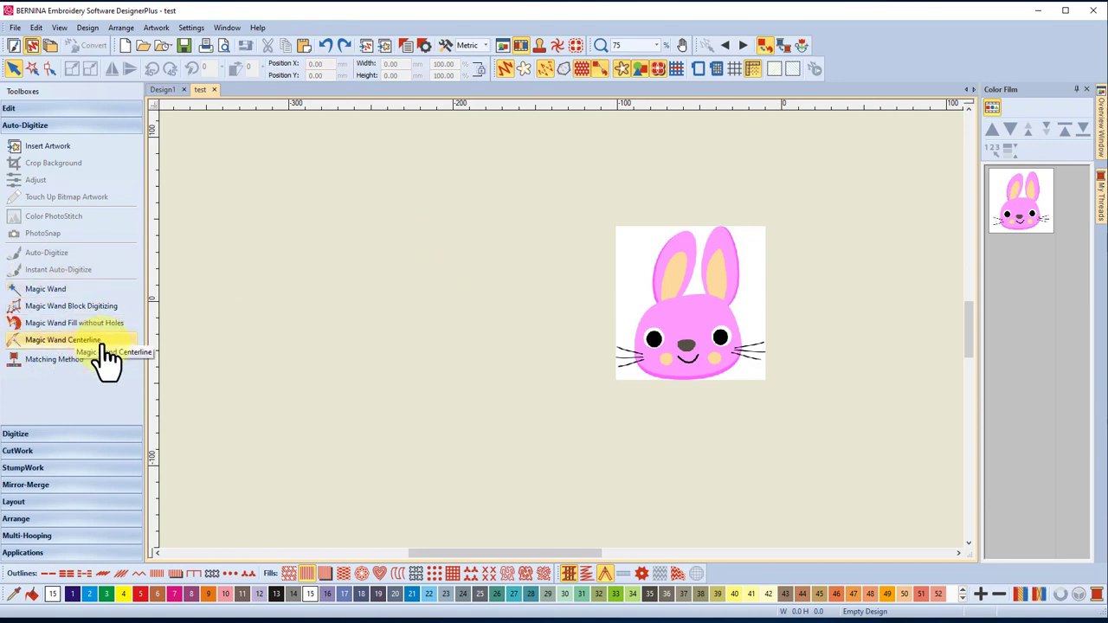
# Prepare the rabbit bitmap for the Magic Wand by merging two similar pinks and reducing the colors to 6.
pyautogui.click(52, 293)
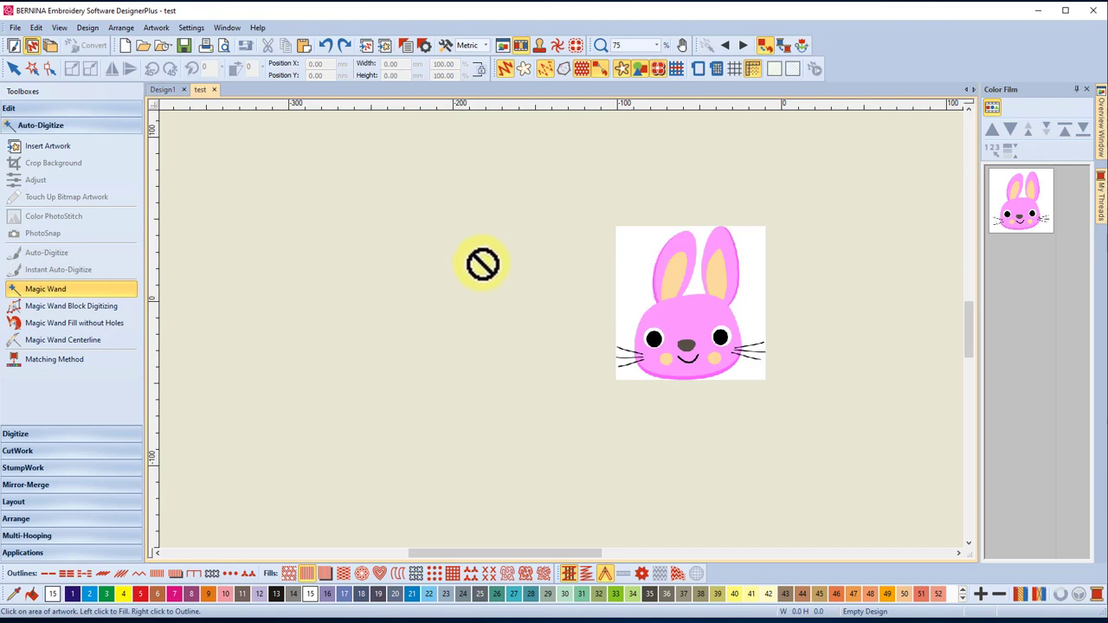
pyautogui.click(674, 286)
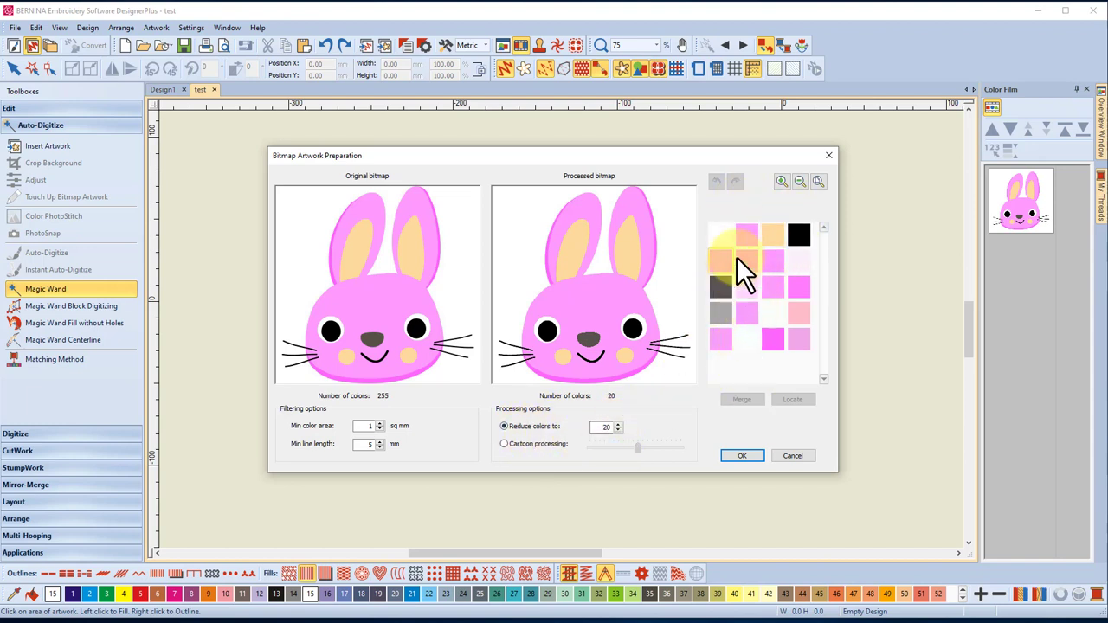
pyautogui.click(746, 234)
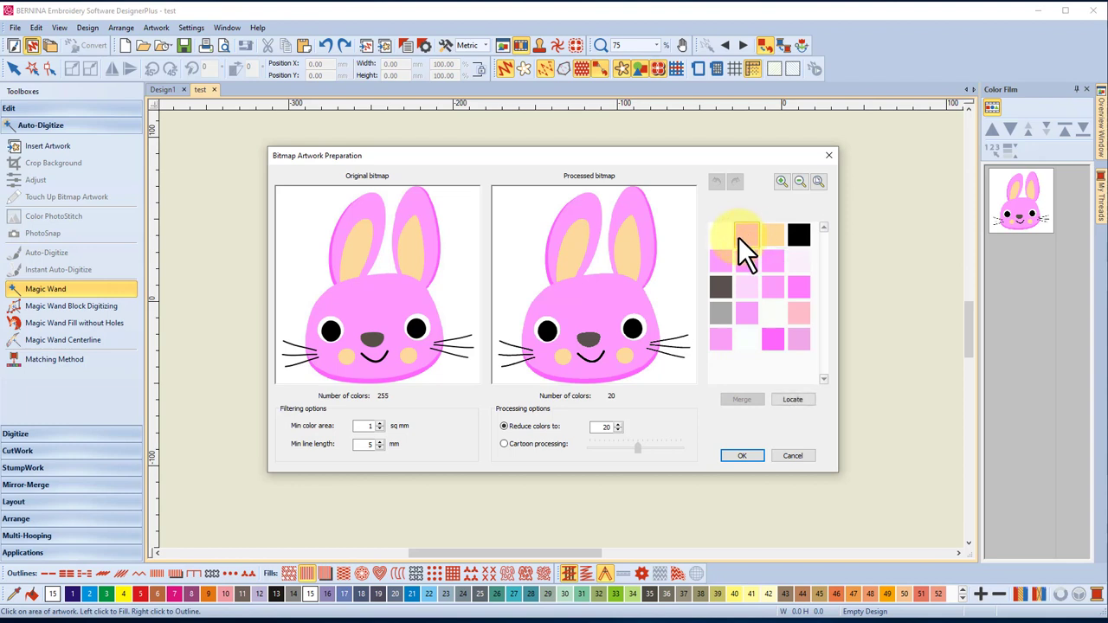
pyautogui.keyDown('ctrl'); pyautogui.click(722, 261); pyautogui.keyUp('ctrl')
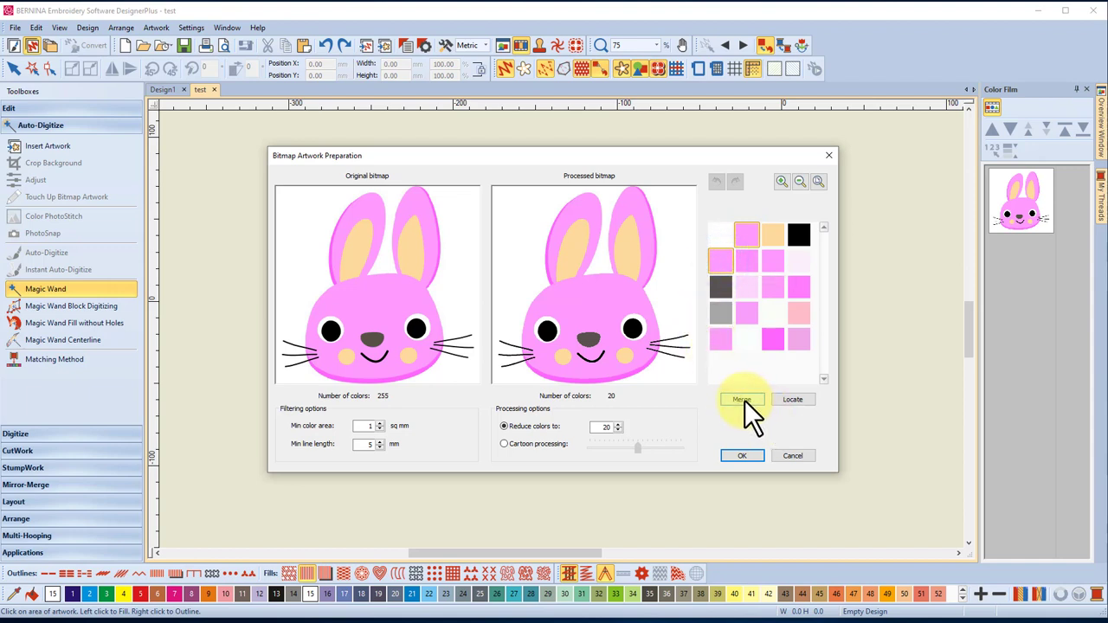
pyautogui.click(742, 400)
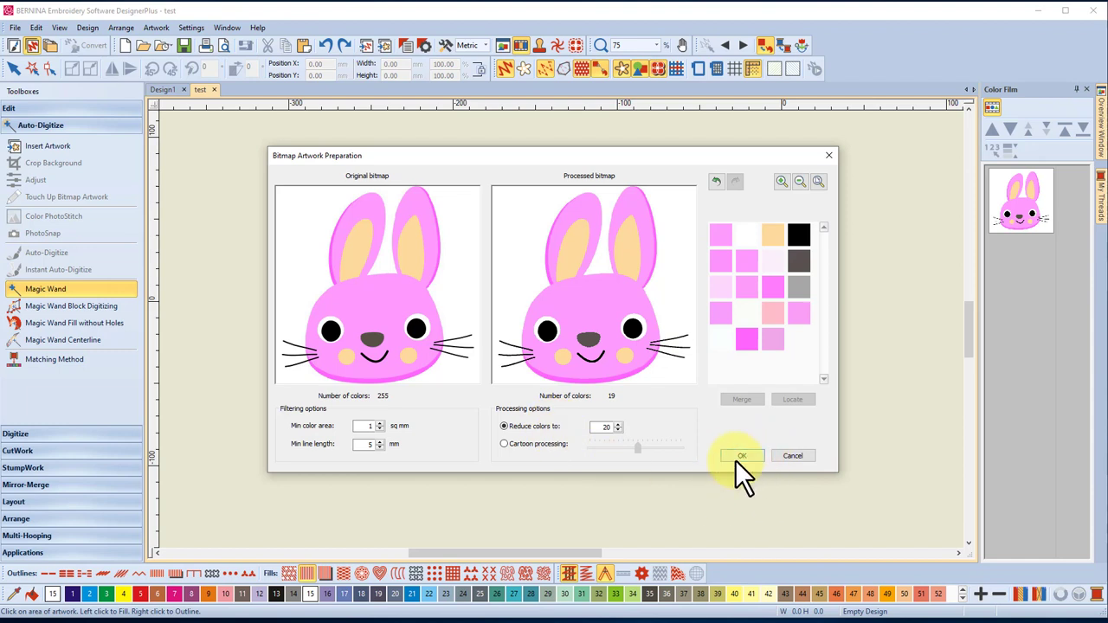
pyautogui.doubleClick(606, 428)
pyautogui.write('6')
pyautogui.click(745, 456)
# Examine the Magic Wand's fill preview for the pink head, including its openings at the eyes, nose, cheeks and whiskers.
pyautogui.click(703, 381)
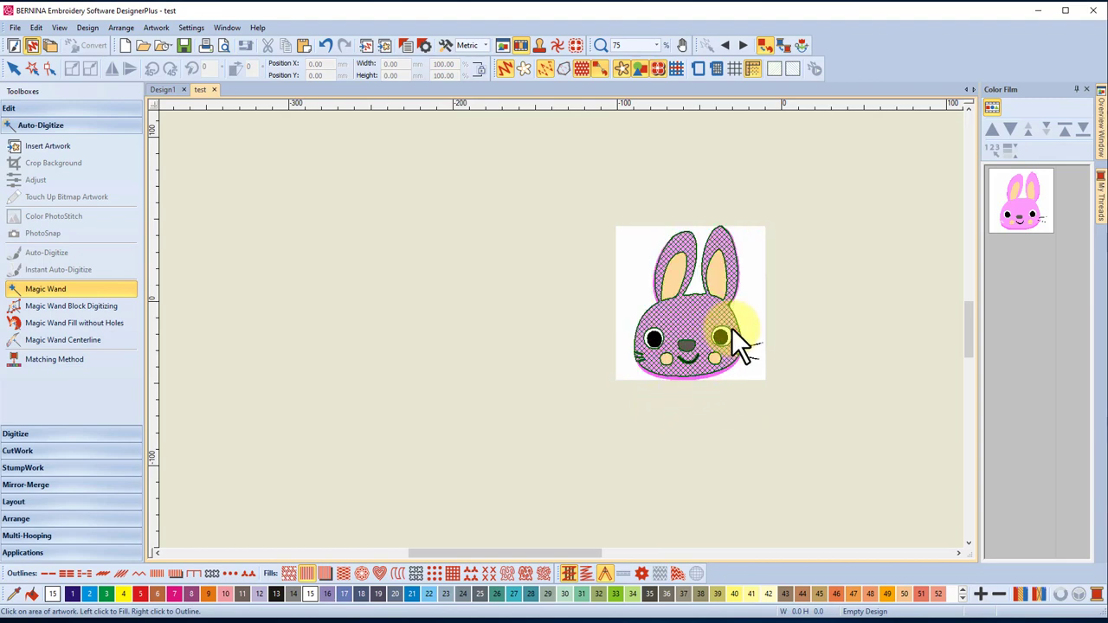
pyautogui.scroll(4, 732, 328)
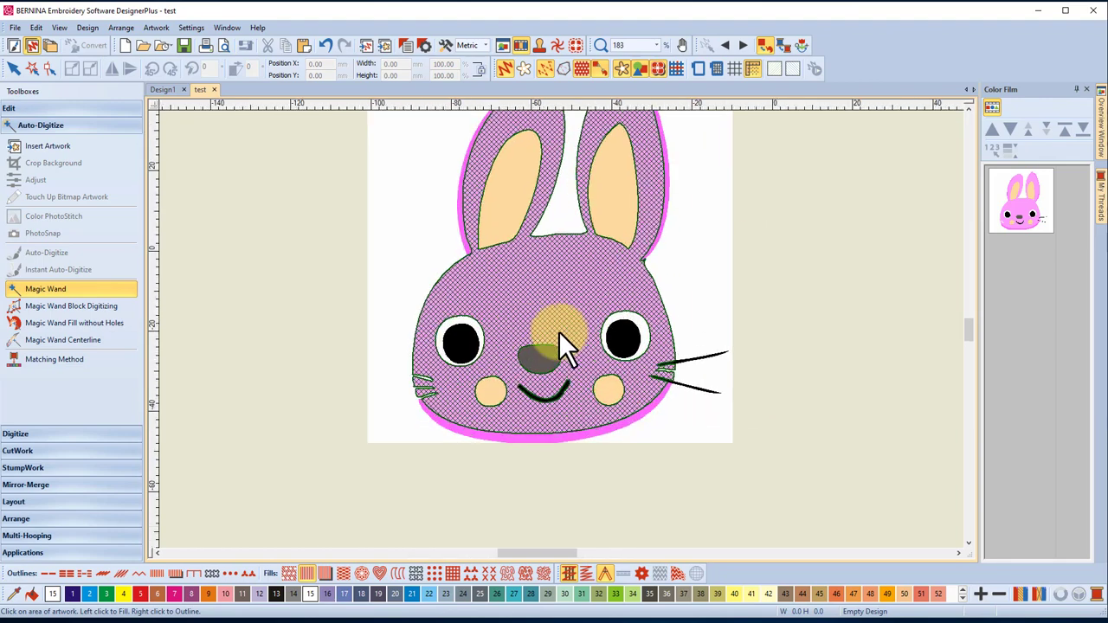
pyautogui.scroll(-1, 560, 332)
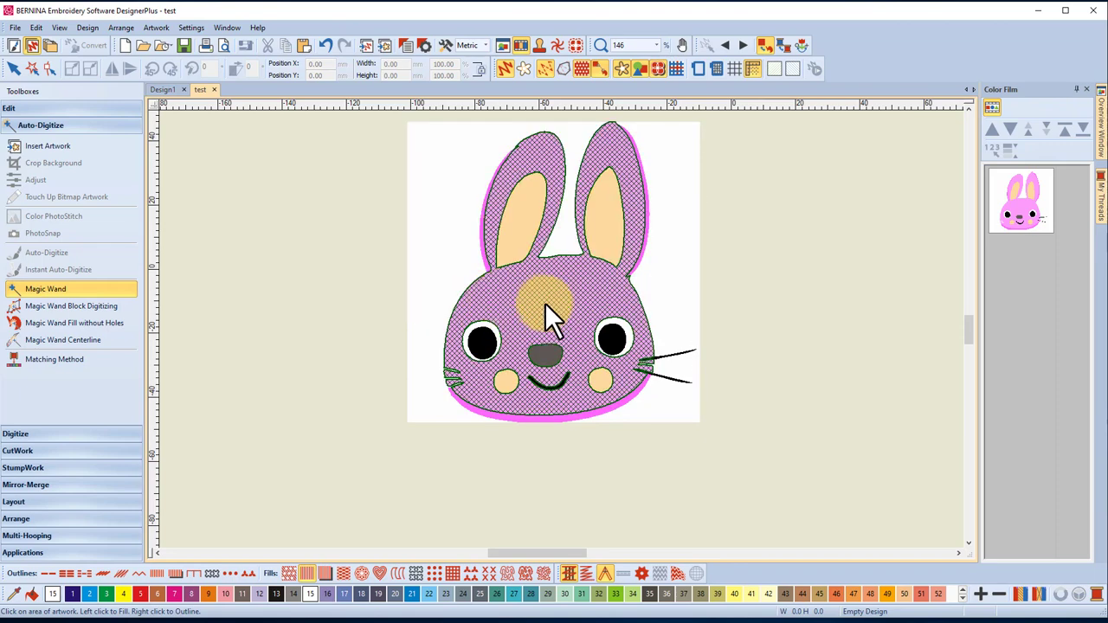
pyautogui.click(101, 288)
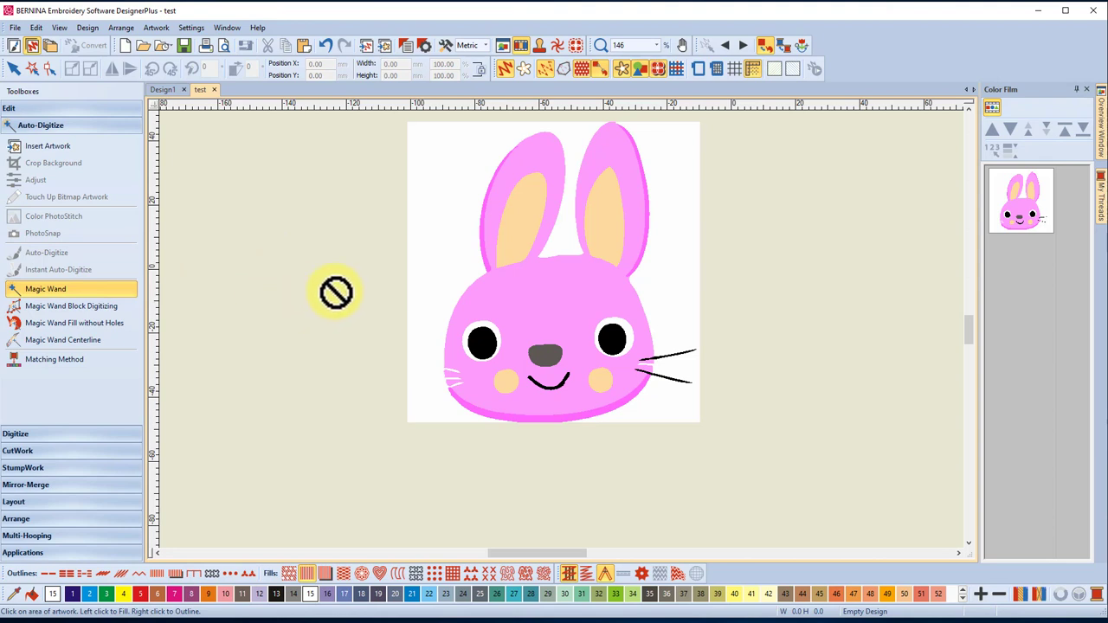
# Undo the bitmap preparation back to the vector artwork and bring the rabbit into the embroidery canvas again.
pyautogui.click(323, 46)
pyautogui.click(322, 46)
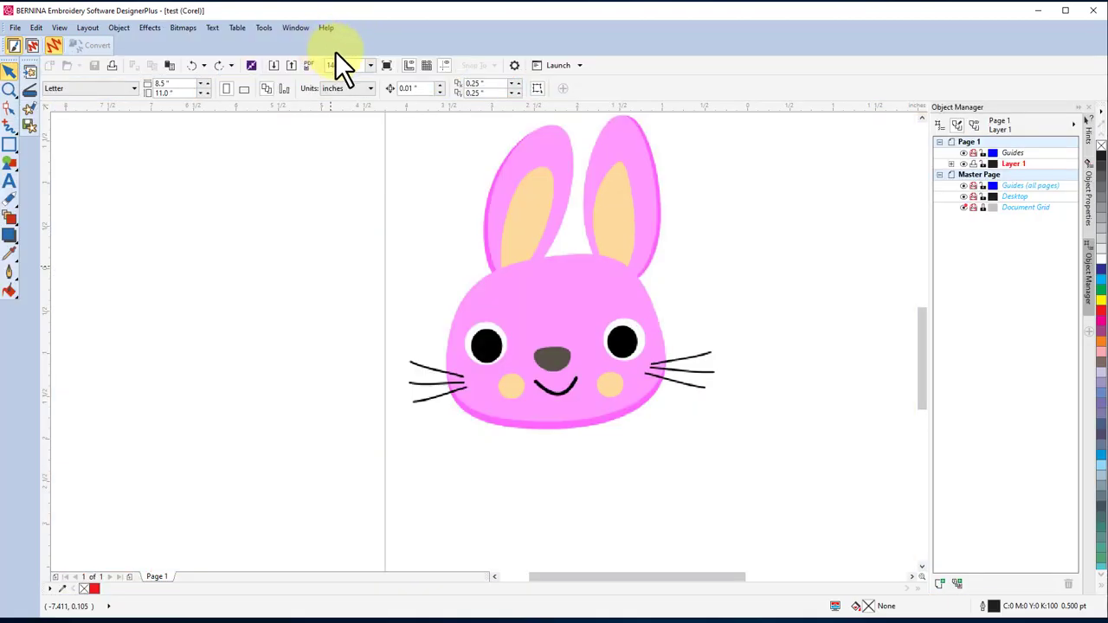
pyautogui.click(31, 45)
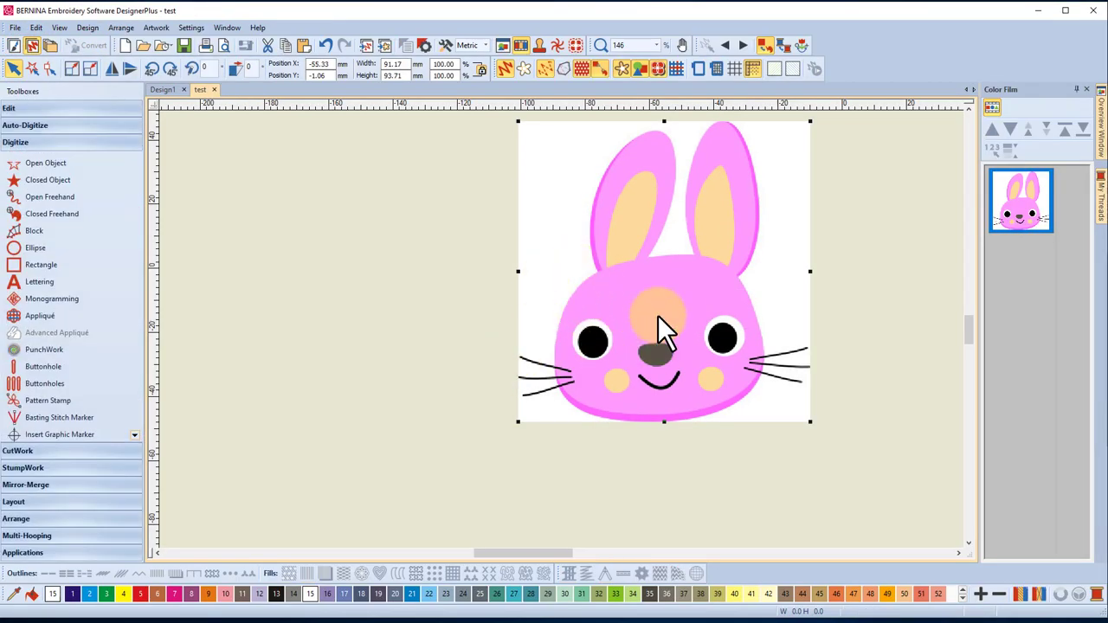
# Reduce the bitmap's colors and cover the pink head and ears with Magic Wand Fill without Holes.
pyautogui.click(31, 125)
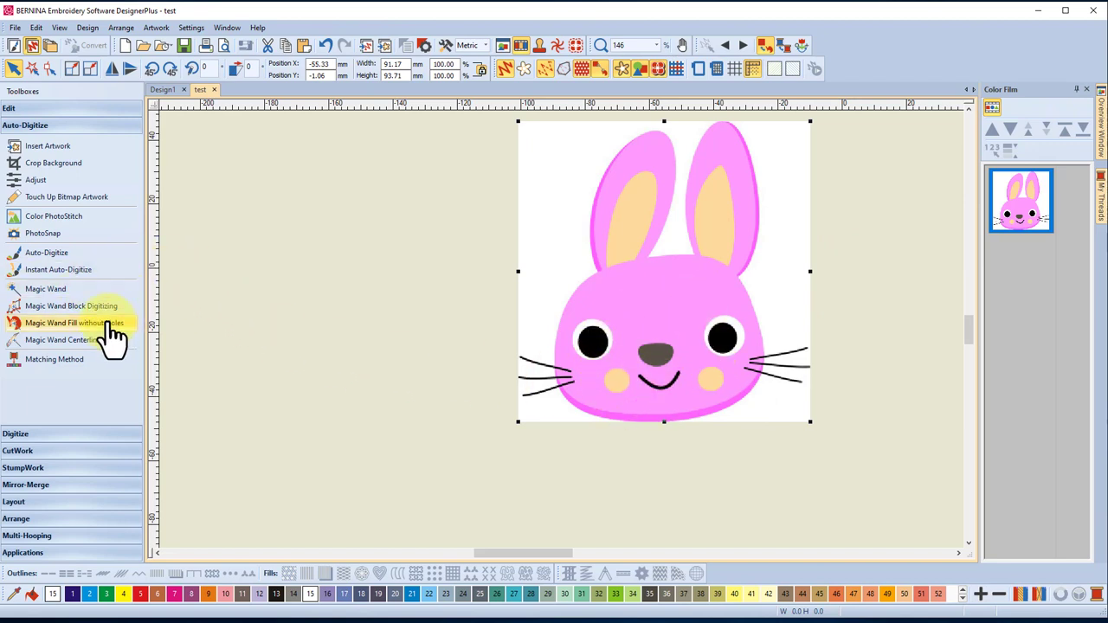
pyautogui.click(53, 338)
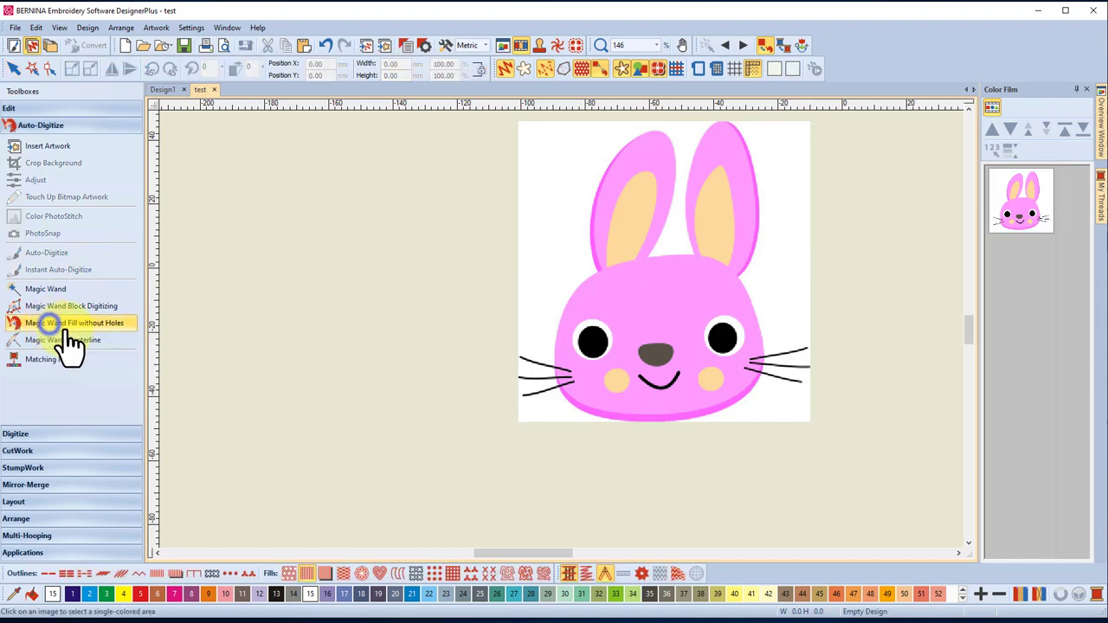
pyautogui.click(644, 299)
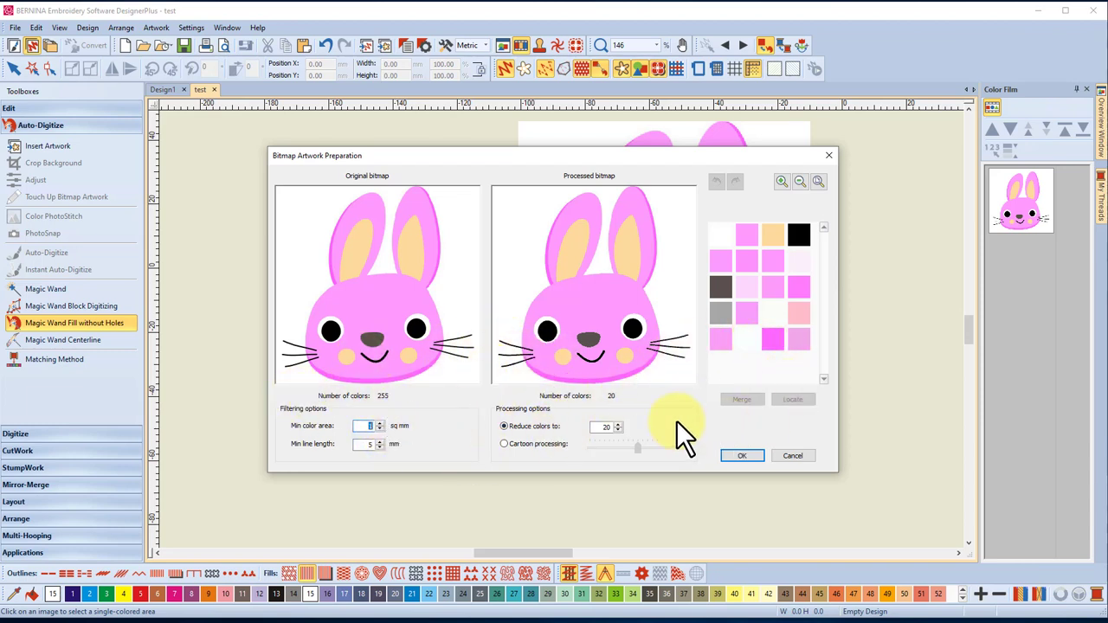
pyautogui.doubleClick(606, 427)
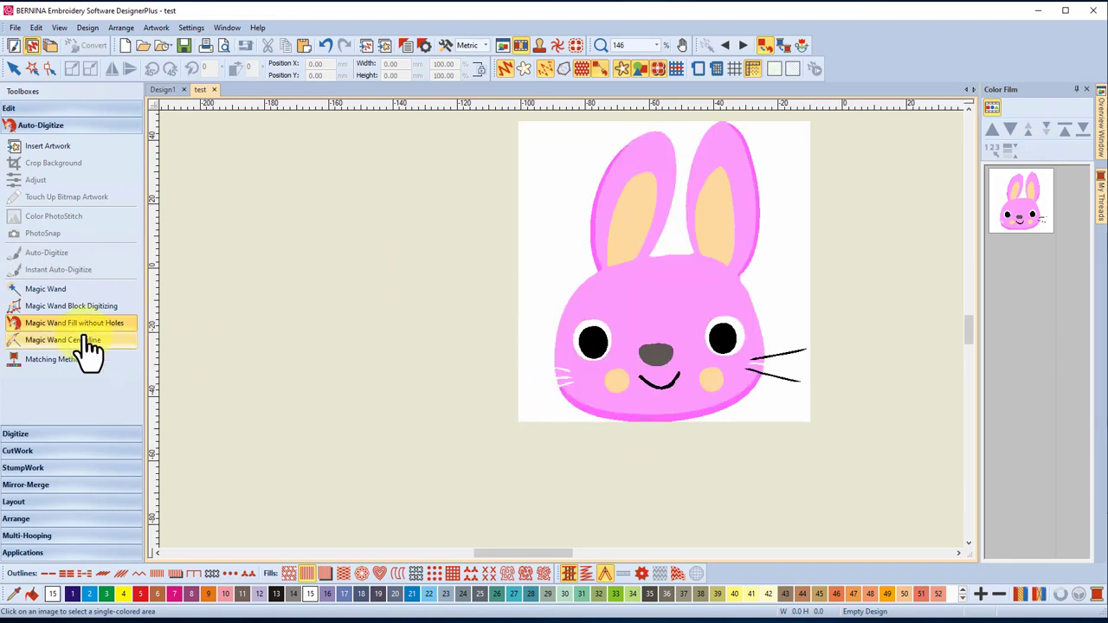
pyautogui.click(658, 308)
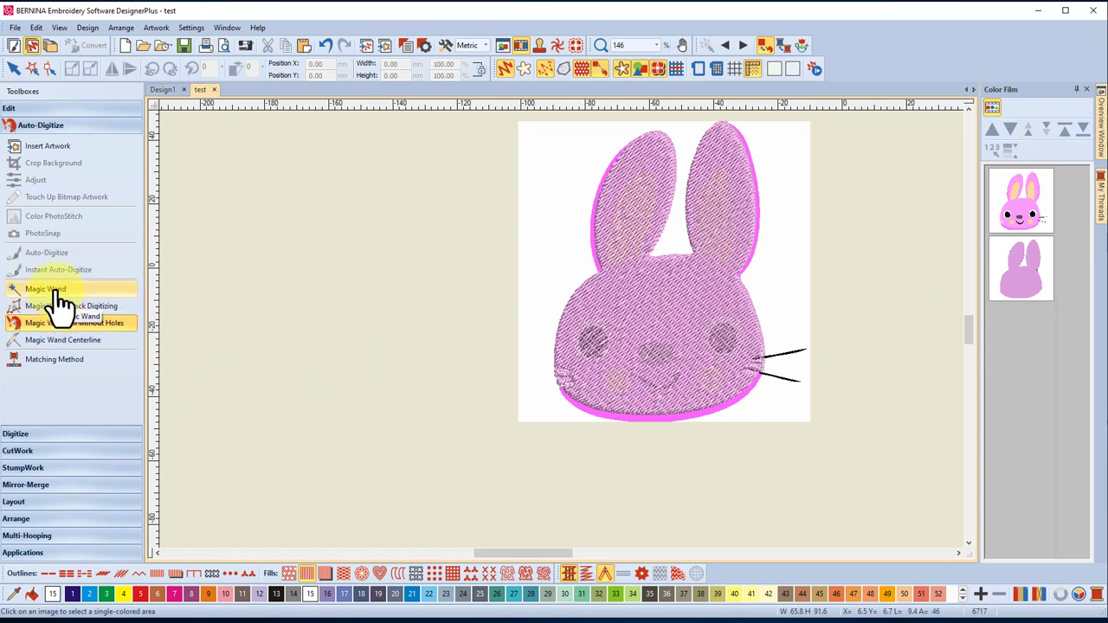
# Digitize the rabbit's two black pupils with the Magic Wand, using Step fill and black thread color 13.
pyautogui.click(55, 291)
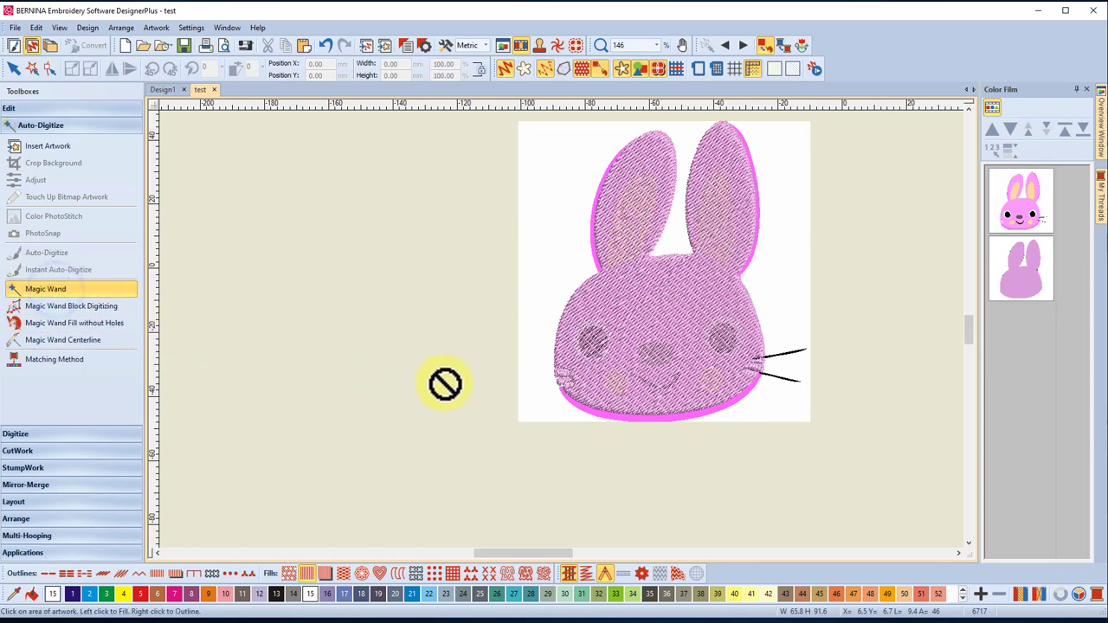
pyautogui.click(594, 350)
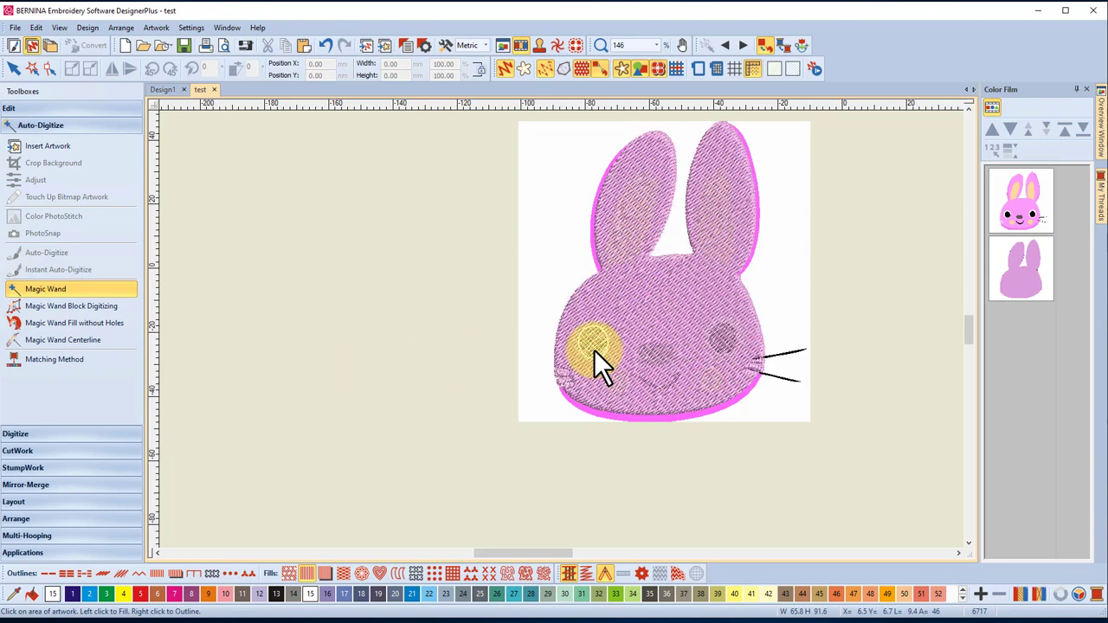
pyautogui.click(549, 344)
pyautogui.click(589, 349)
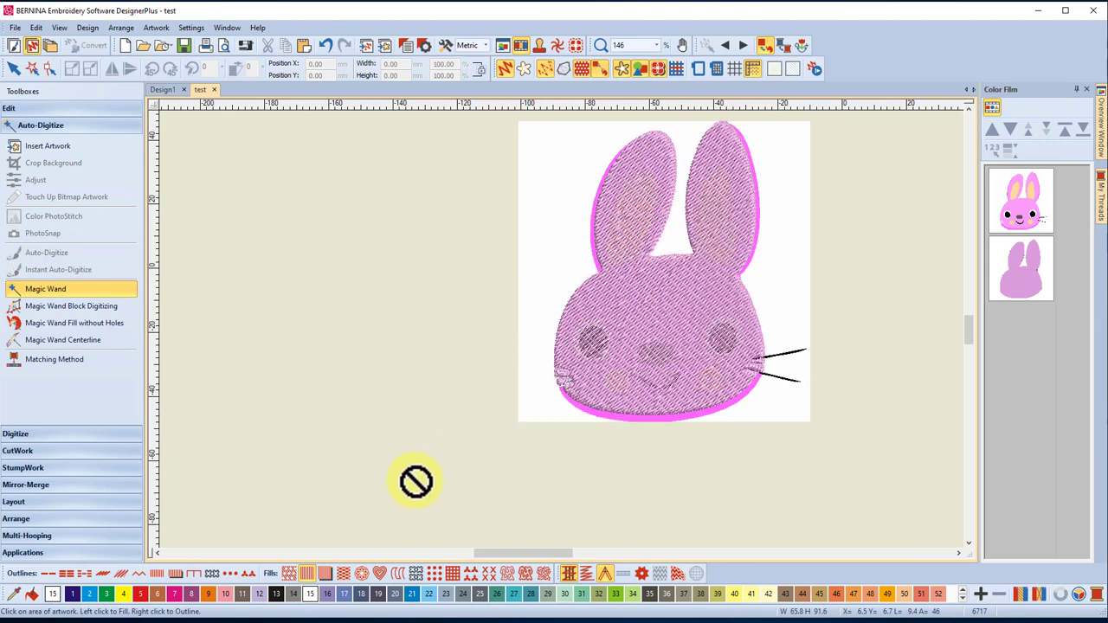
pyautogui.click(288, 573)
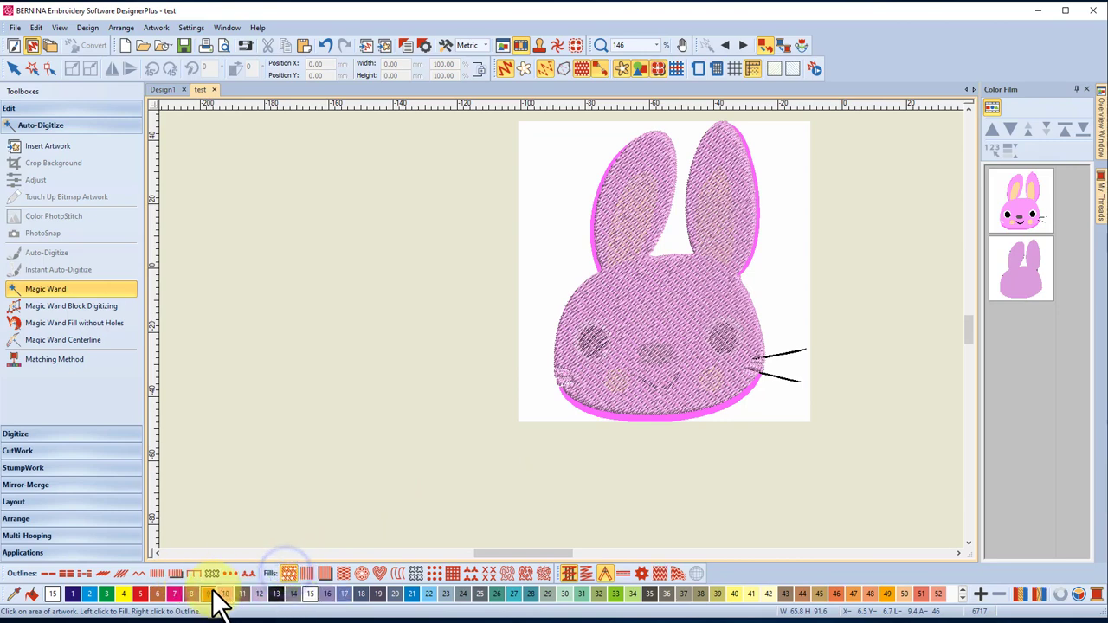
pyautogui.click(276, 594)
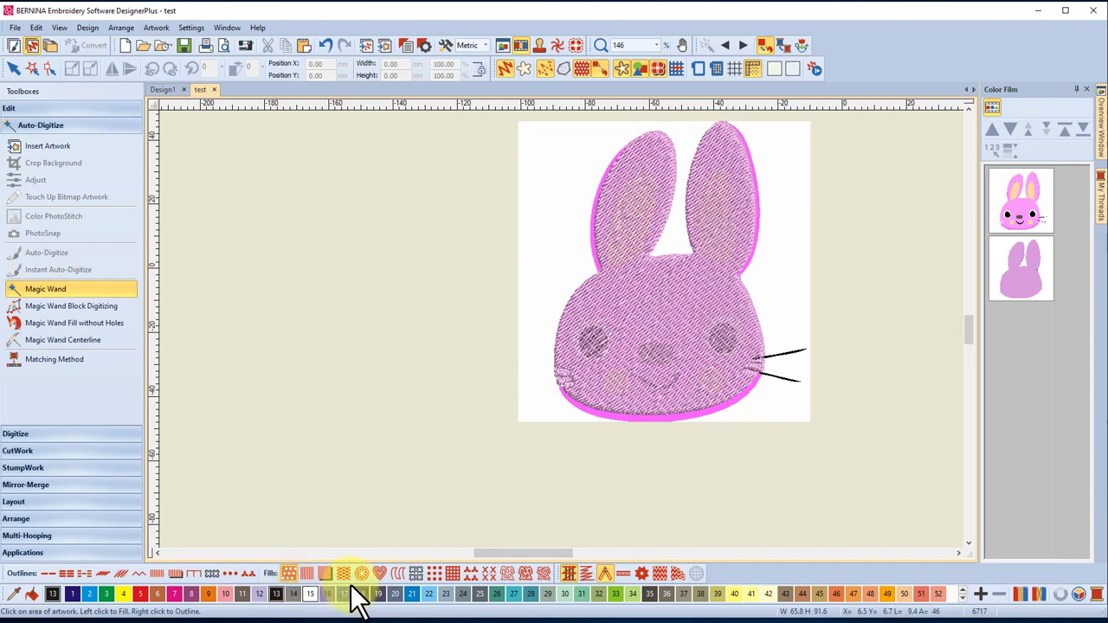
pyautogui.click(587, 343)
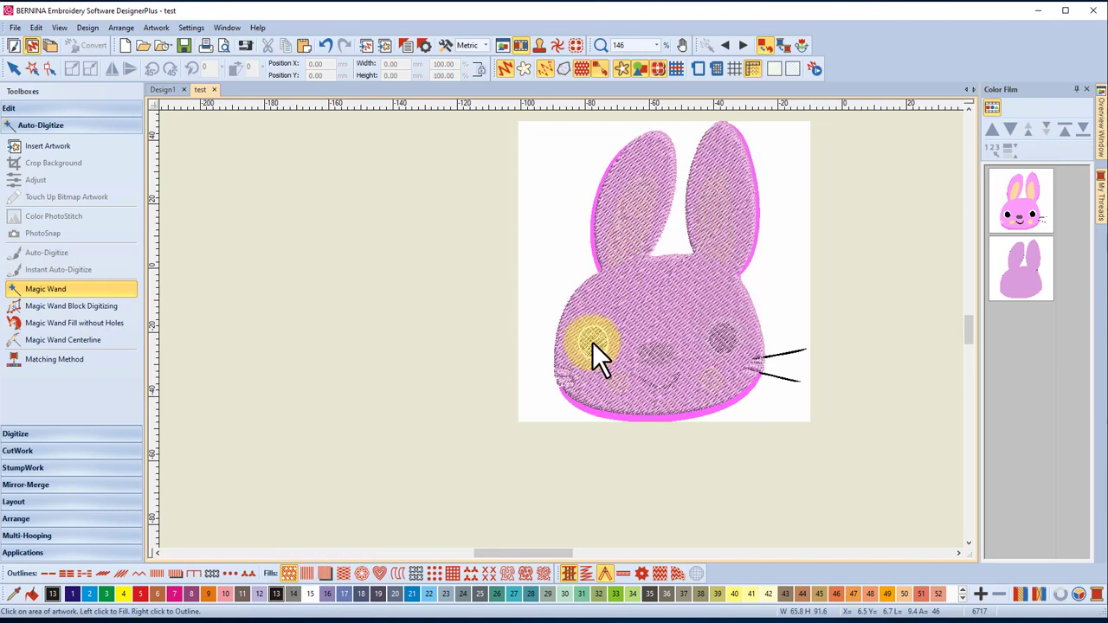
pyautogui.click(724, 341)
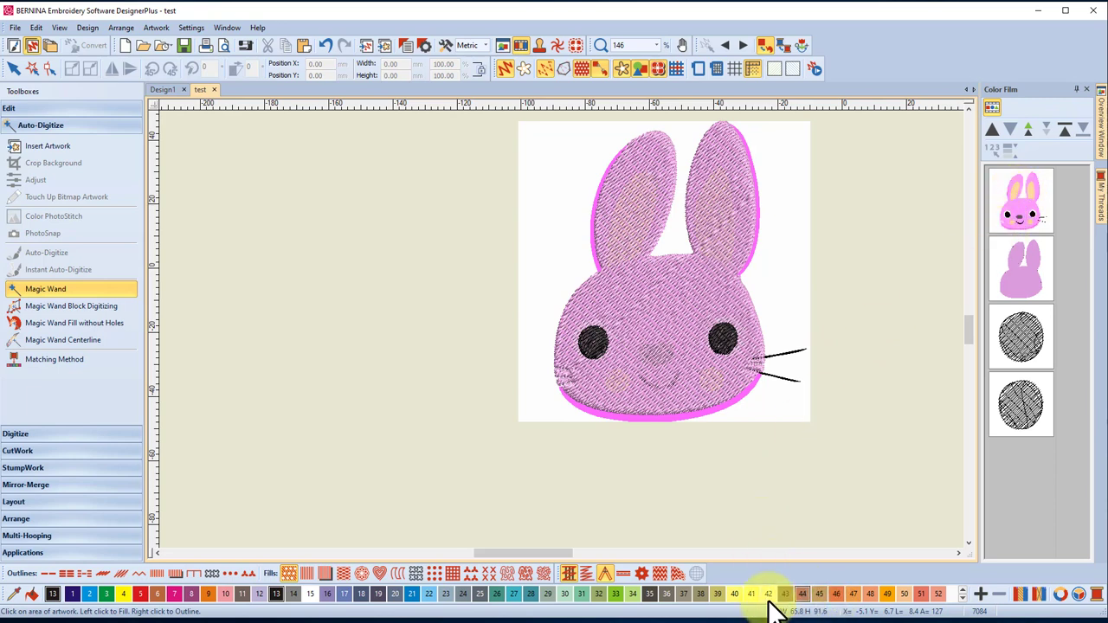
# Digitize both inner ears and both cheeks with the Magic Wand, using Step fill and yellow thread color 49.
pyautogui.click(885, 596)
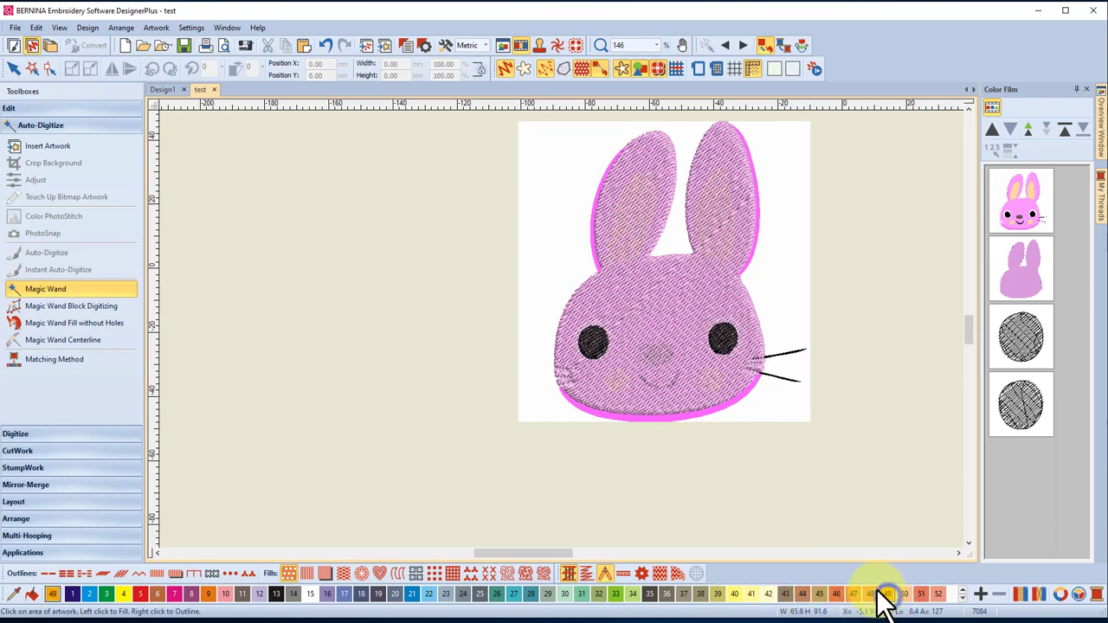
pyautogui.click(713, 223)
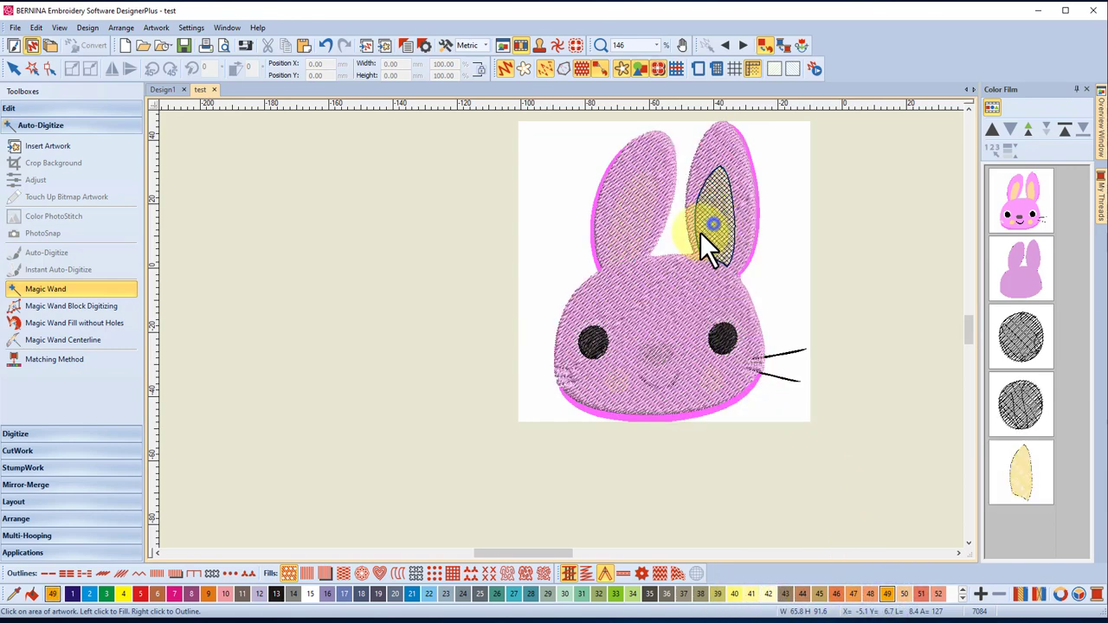
pyautogui.click(635, 214)
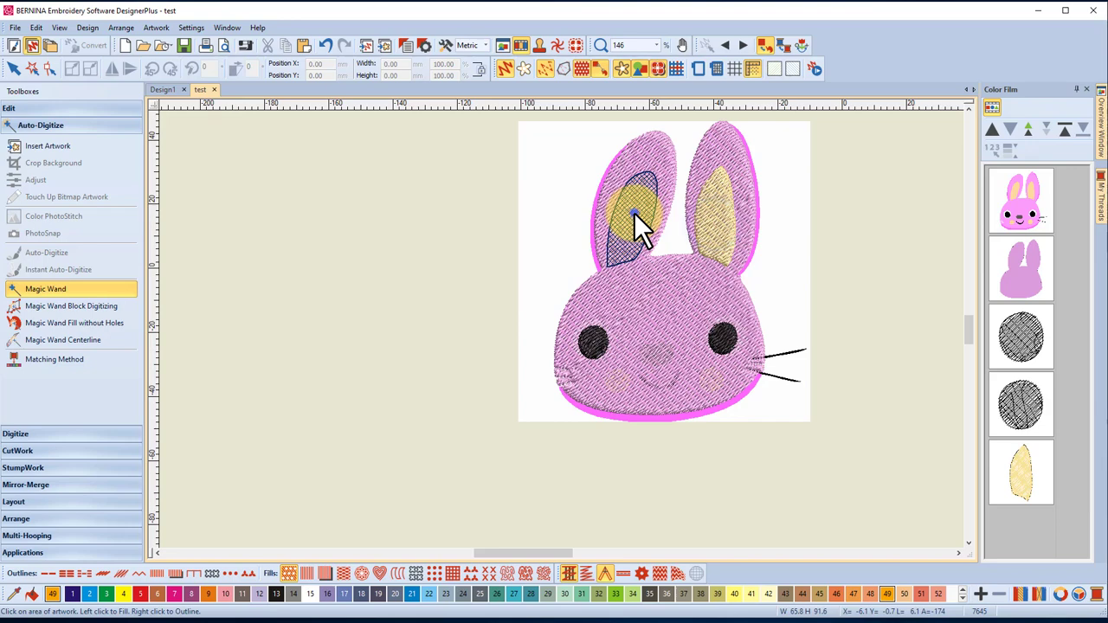
pyautogui.click(615, 382)
pyautogui.click(708, 379)
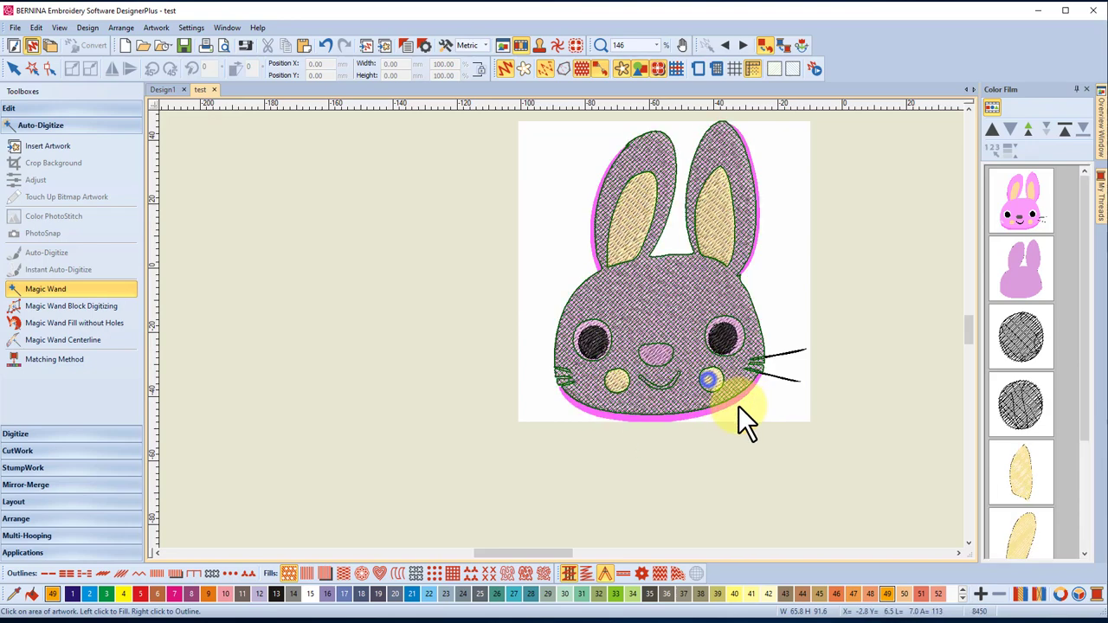
# Digitize the rabbit's nose with the Magic Wand, using Satin fill and gray thread color 14.
pyautogui.click(298, 594)
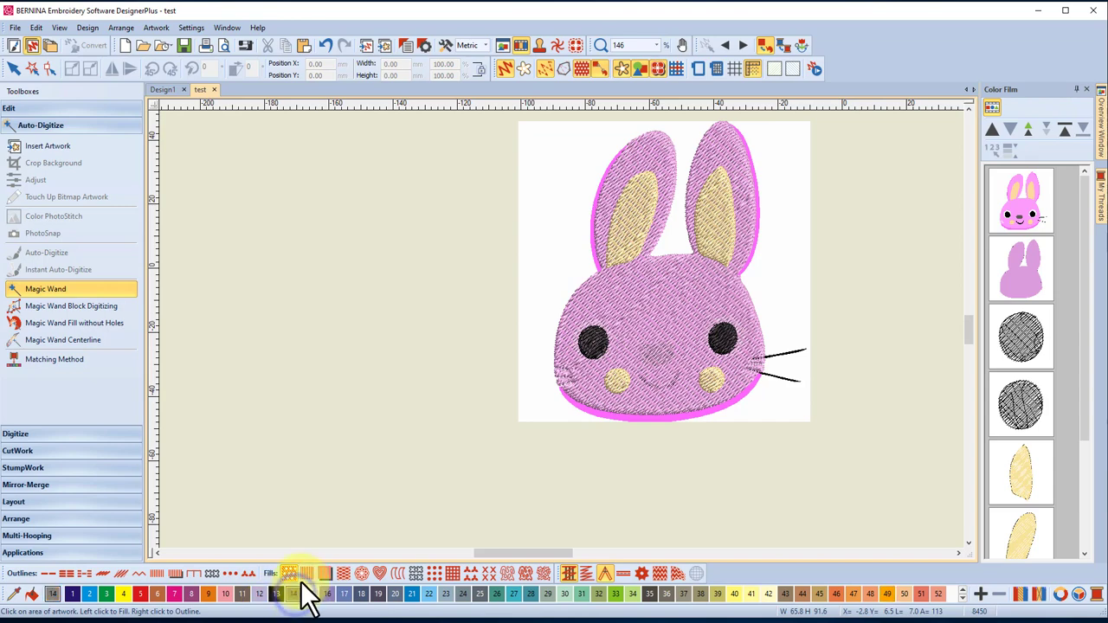
pyautogui.click(305, 574)
pyautogui.click(660, 362)
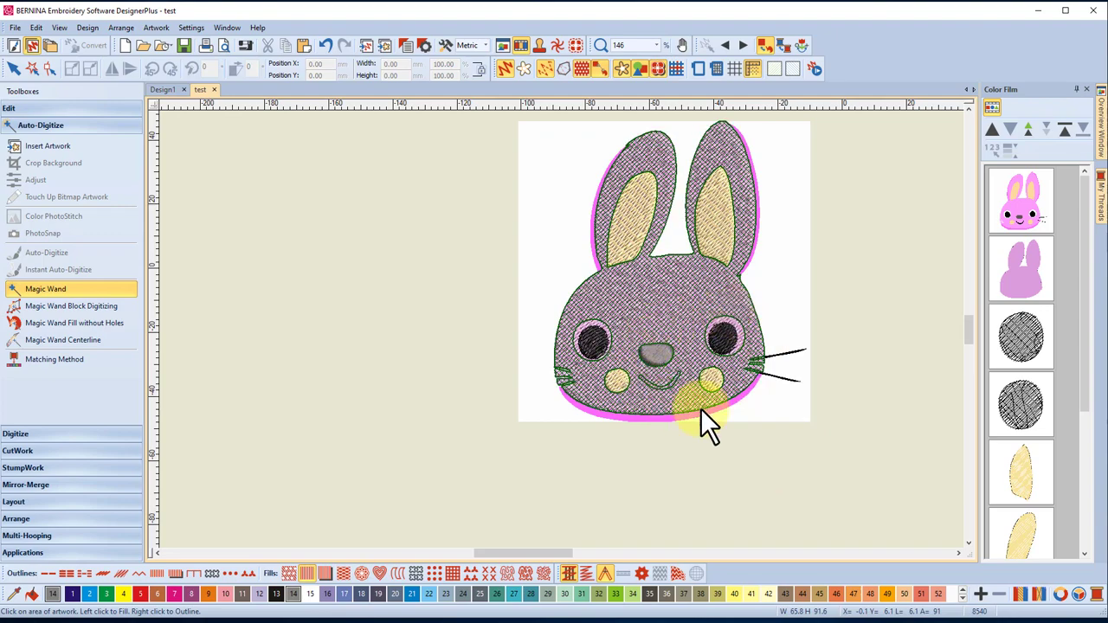
pyautogui.click(632, 299)
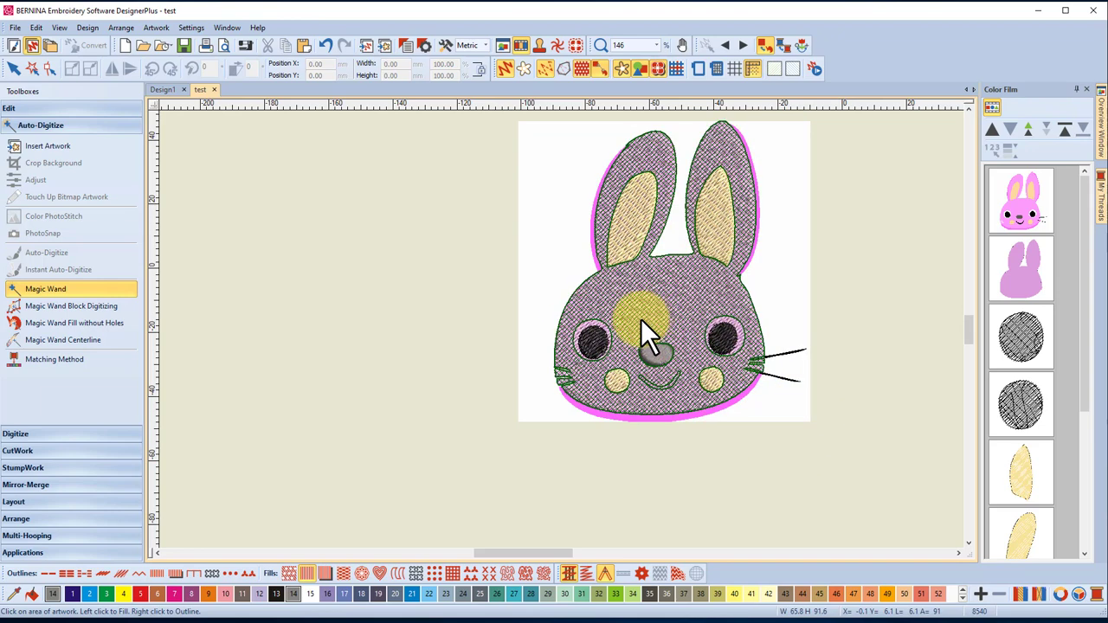
# Remove the overlapping head stitches beneath the rabbit's left pupil with Remove Overlaps and check the cut-out in the head.
pyautogui.click(13, 69)
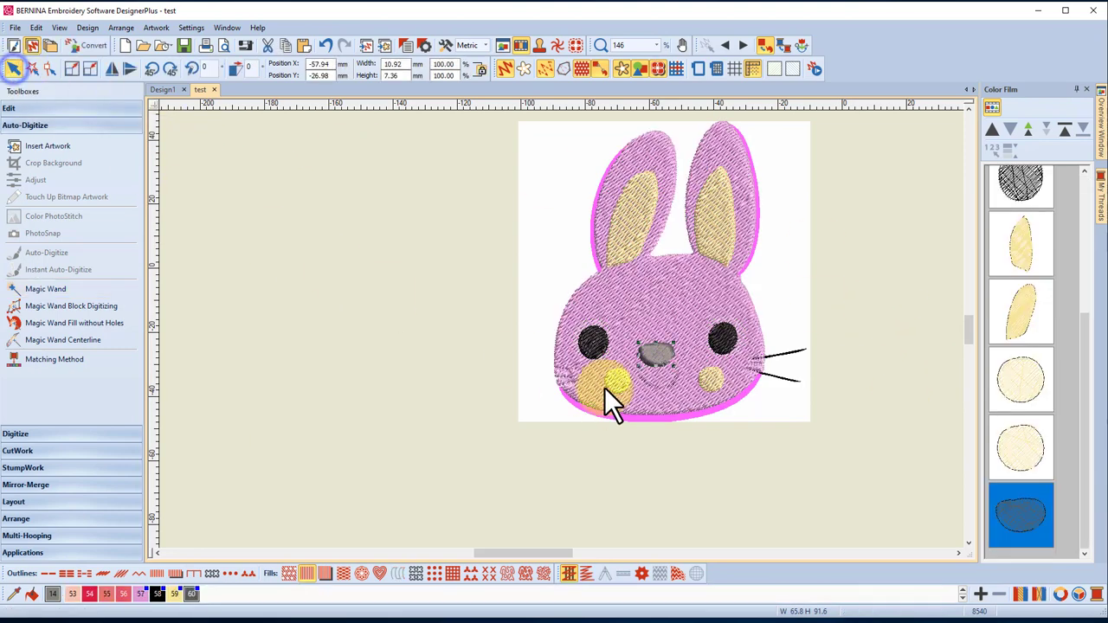
pyautogui.click(594, 341)
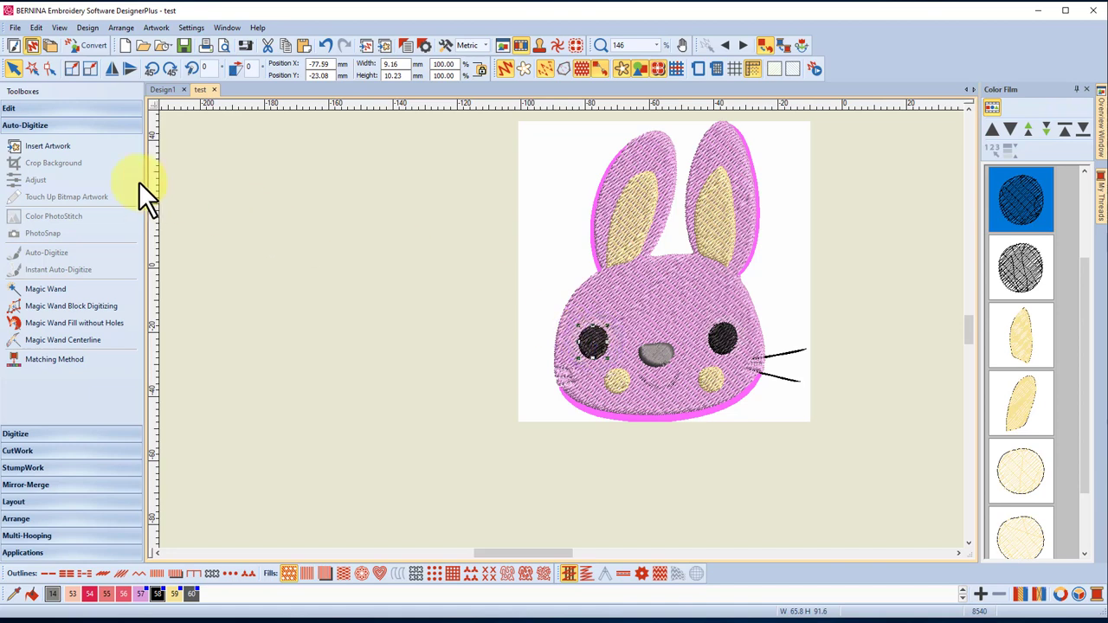
pyautogui.click(30, 108)
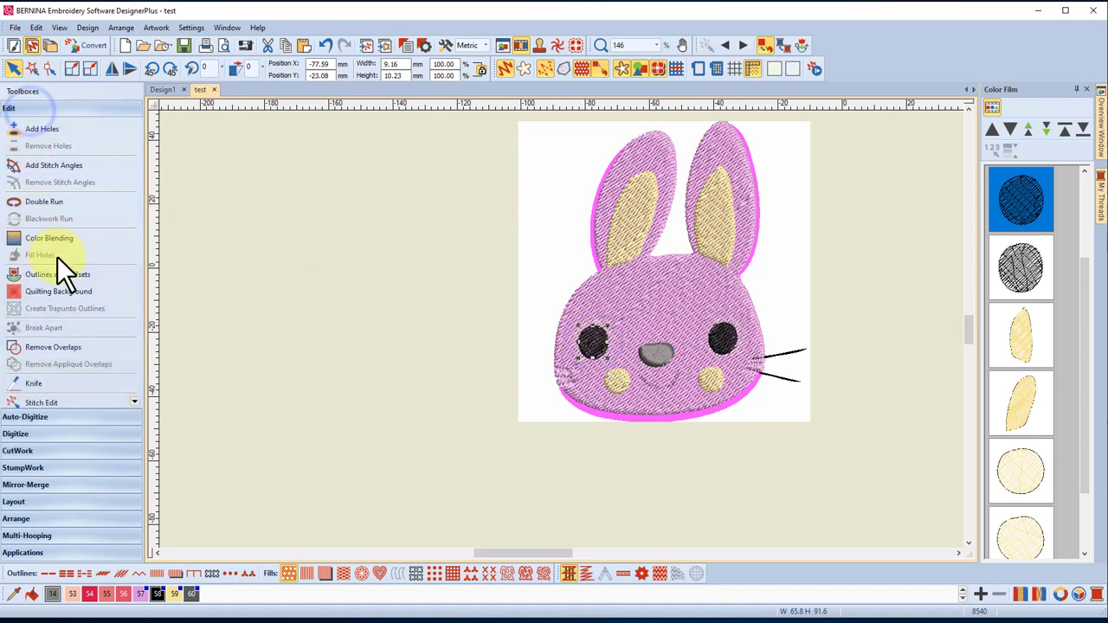
pyautogui.click(38, 346)
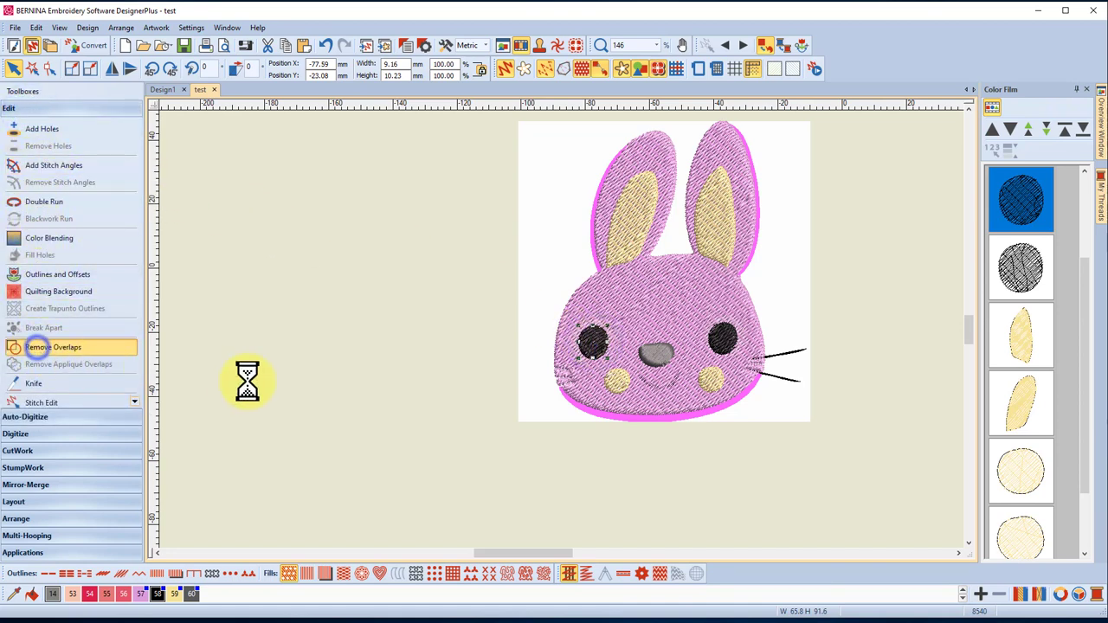
pyautogui.moveTo(1083, 346); pyautogui.dragTo(1091, 280)
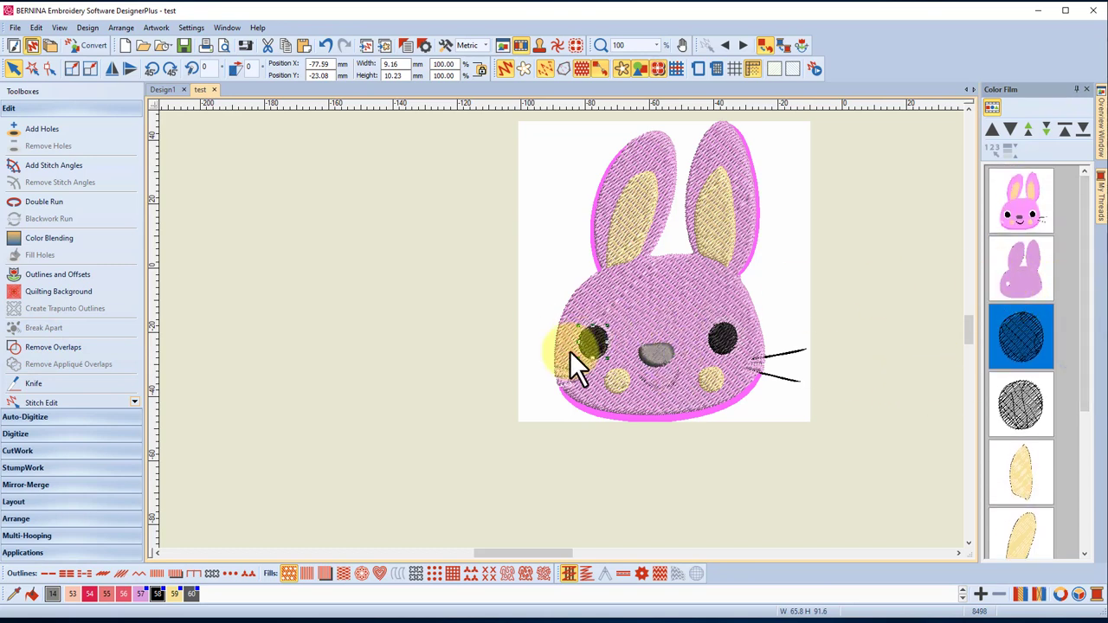
pyautogui.moveTo(604, 373); pyautogui.dragTo(626, 317)
pyautogui.moveTo(572, 334); pyautogui.dragTo(600, 337)
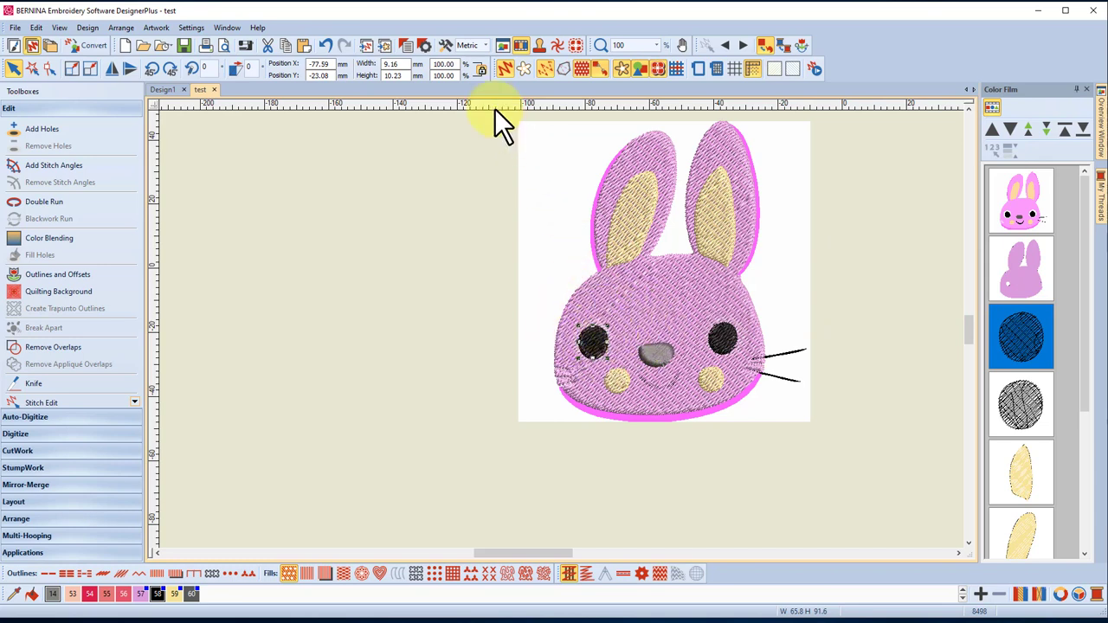
# Review the Cutting overlap setting in the Remove Overlaps options and accept the dialog with 1.00 mm.
pyautogui.click(446, 44)
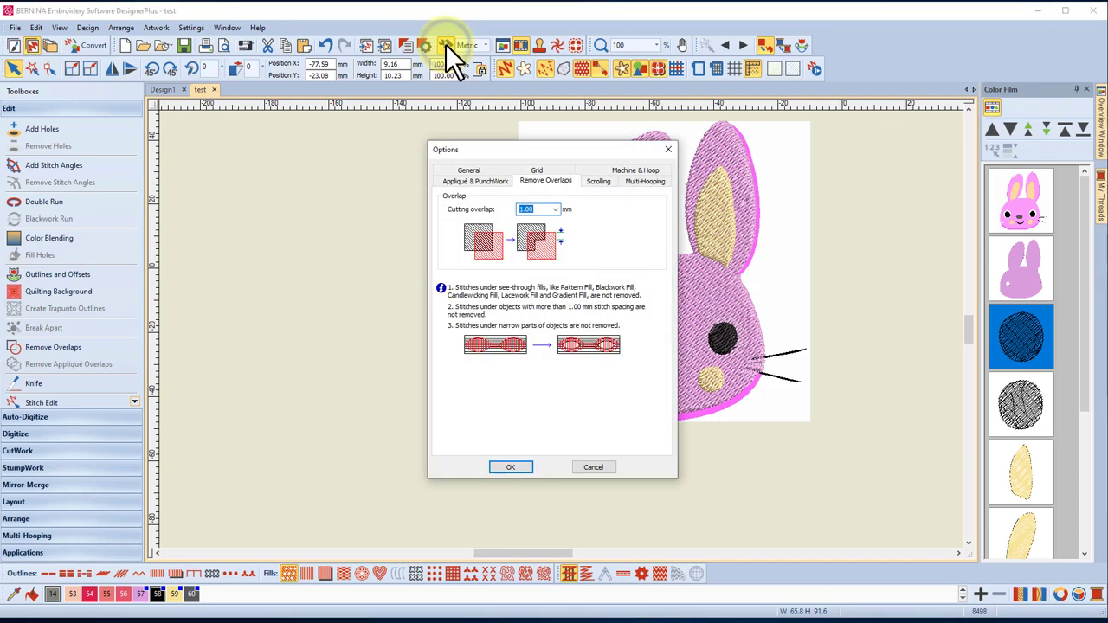
pyautogui.click(554, 211)
pyautogui.click(557, 208)
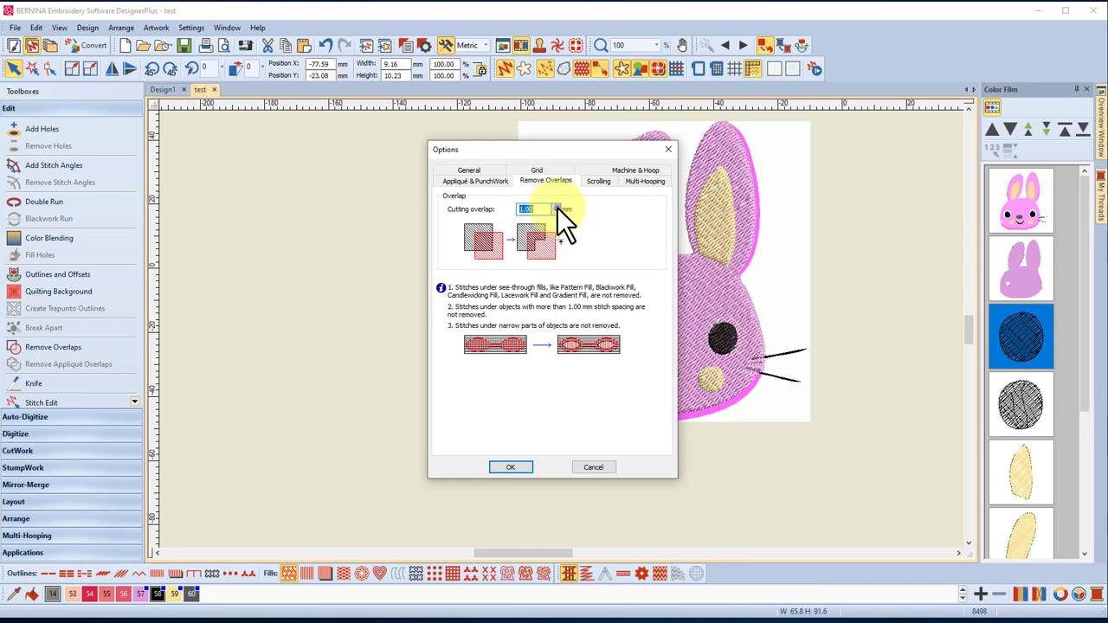
pyautogui.click(514, 468)
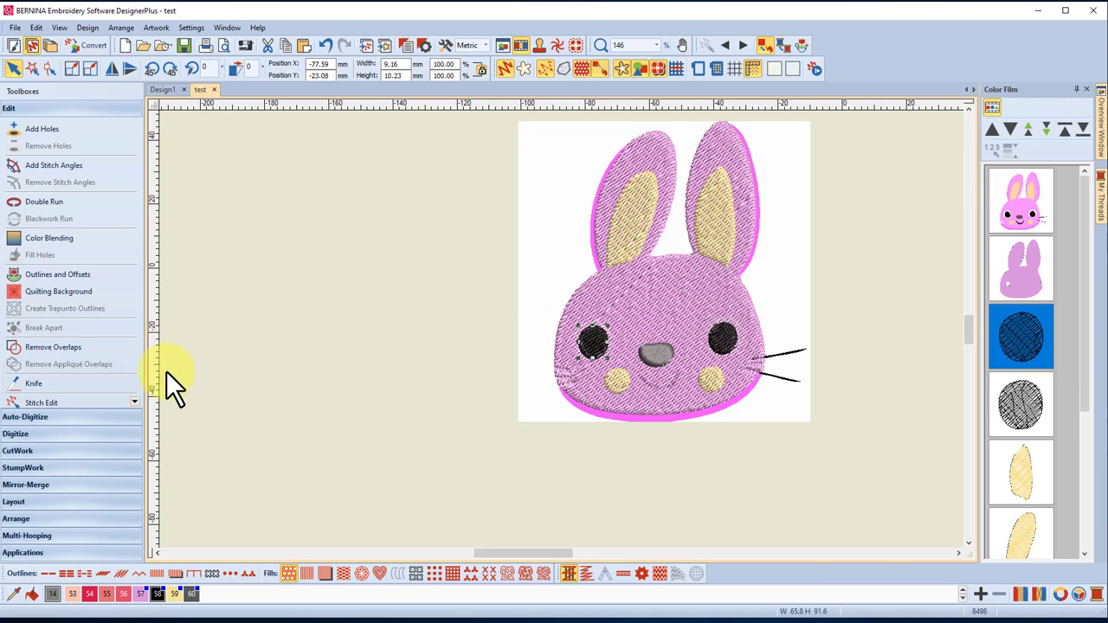
# Digitize the upper right whisker as a single line of stitching with Magic Wand Centerline.
pyautogui.click(55, 419)
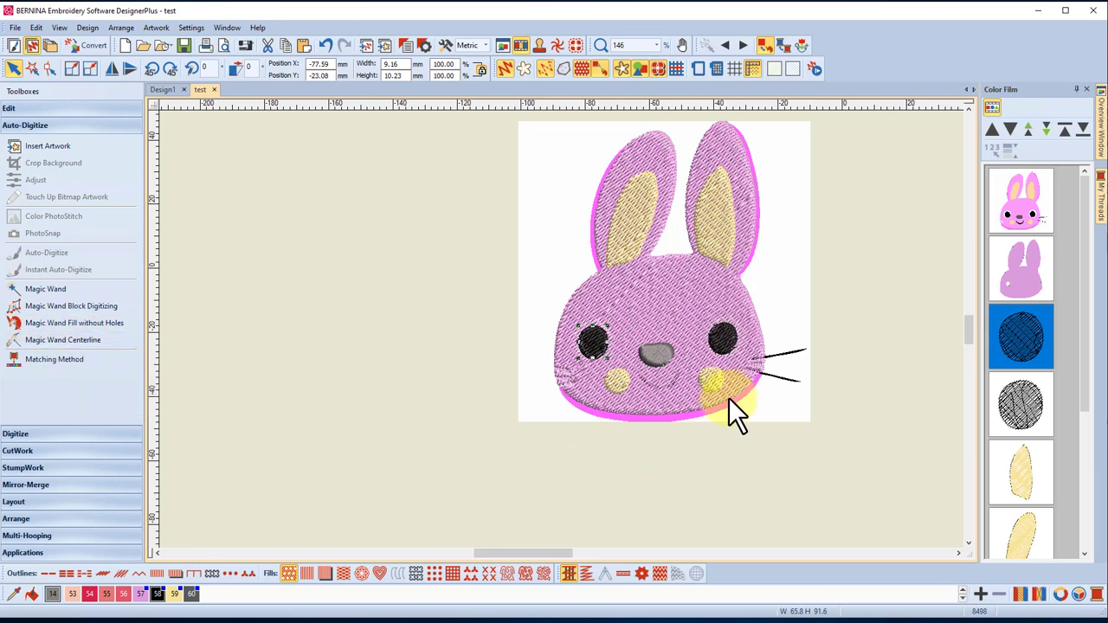
pyautogui.click(65, 341)
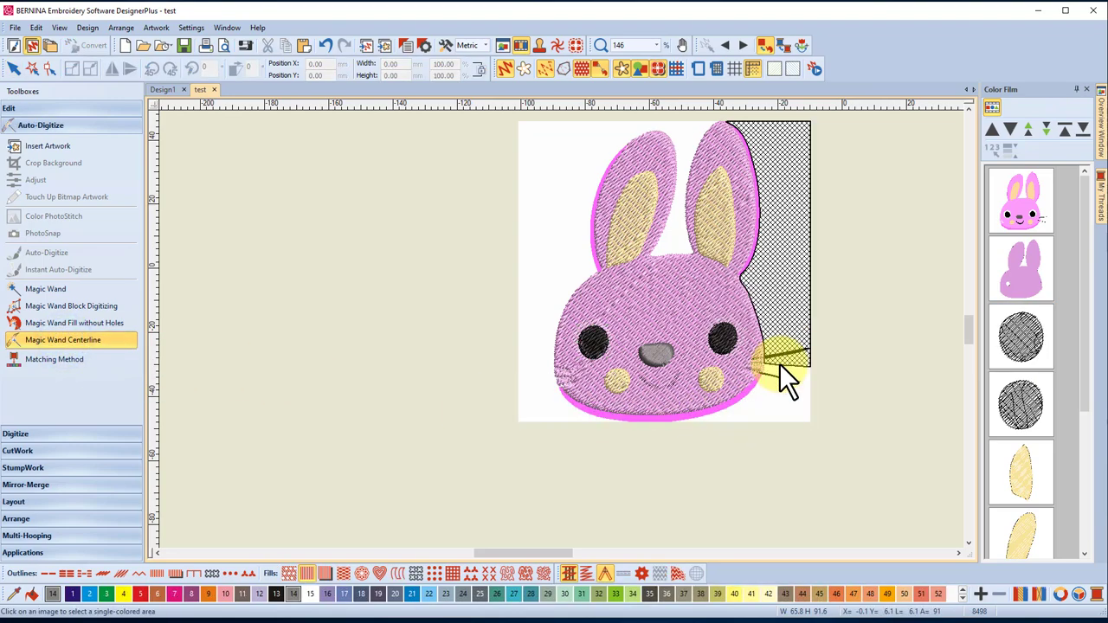
pyautogui.scroll(6, 780, 365)
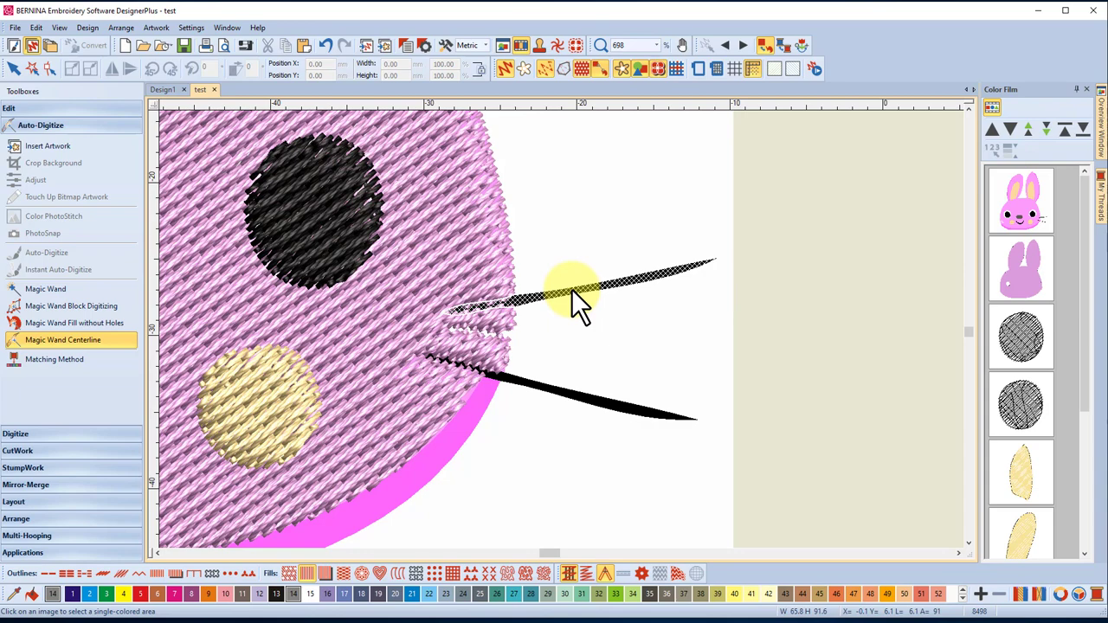
pyautogui.click(572, 290)
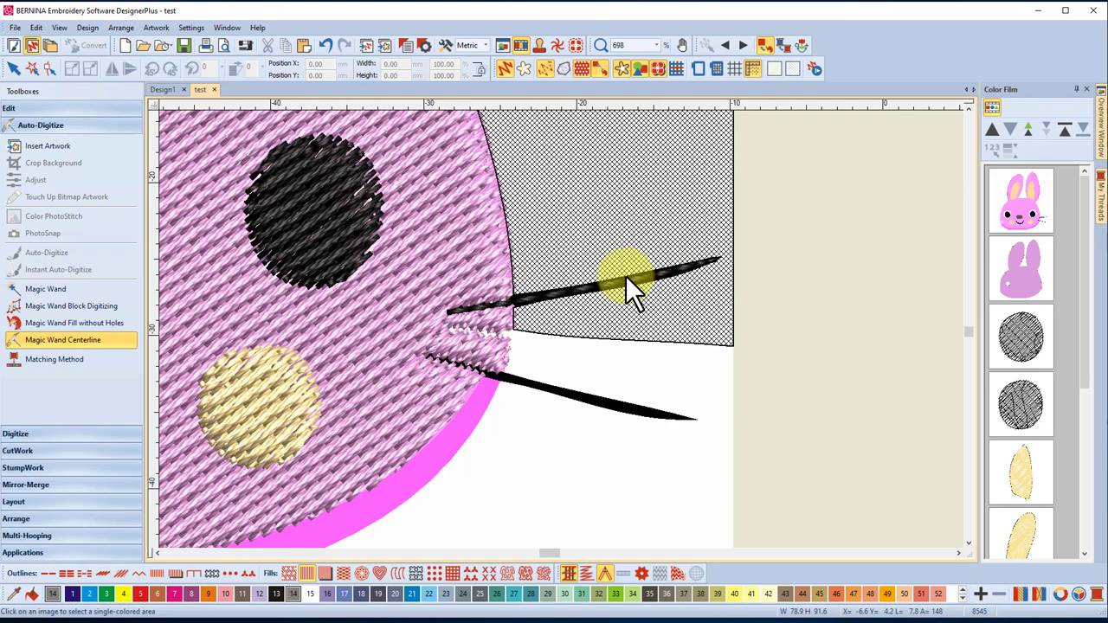
pyautogui.click(621, 284)
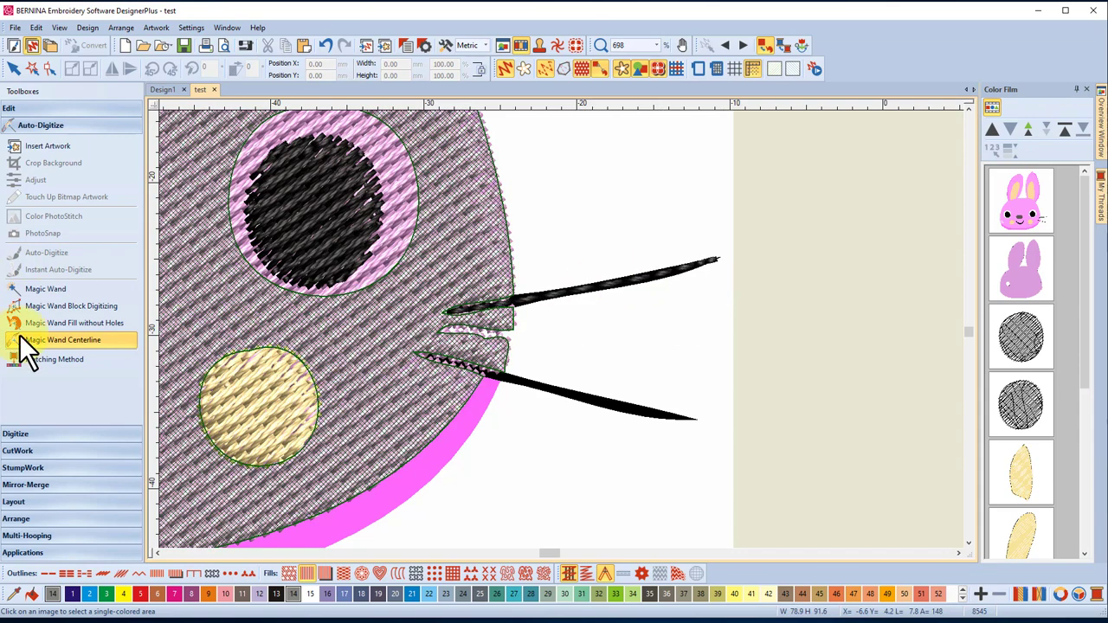
# Digitize the white ring around the right eye with Magic Wand Block Digitizing, using Satin fill and thread color 15.
pyautogui.click(62, 308)
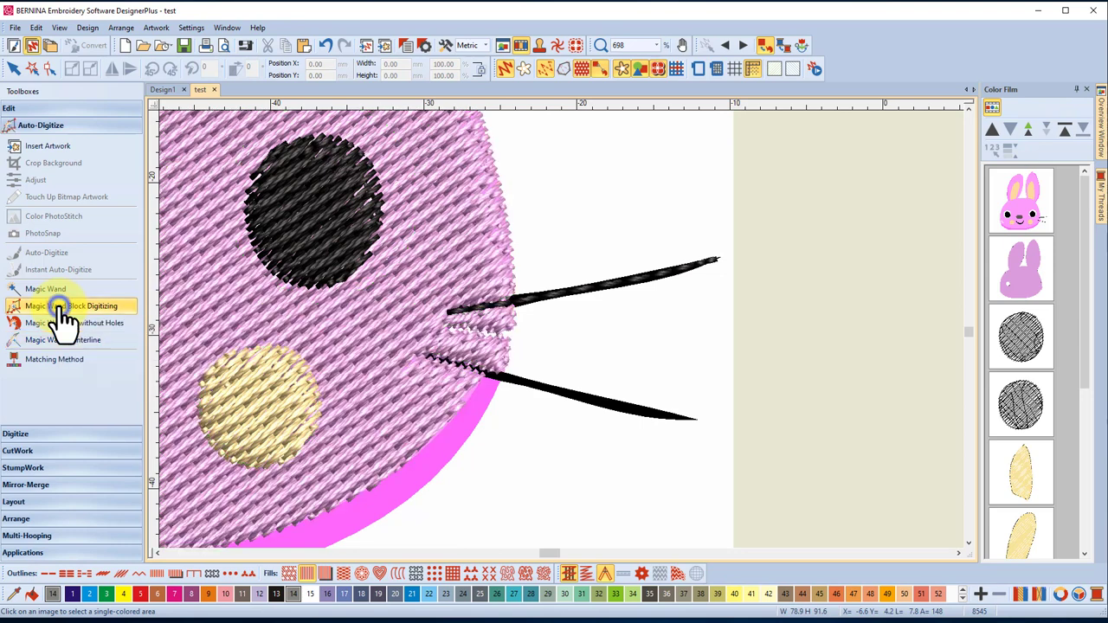
pyautogui.click(289, 274)
pyautogui.click(233, 505)
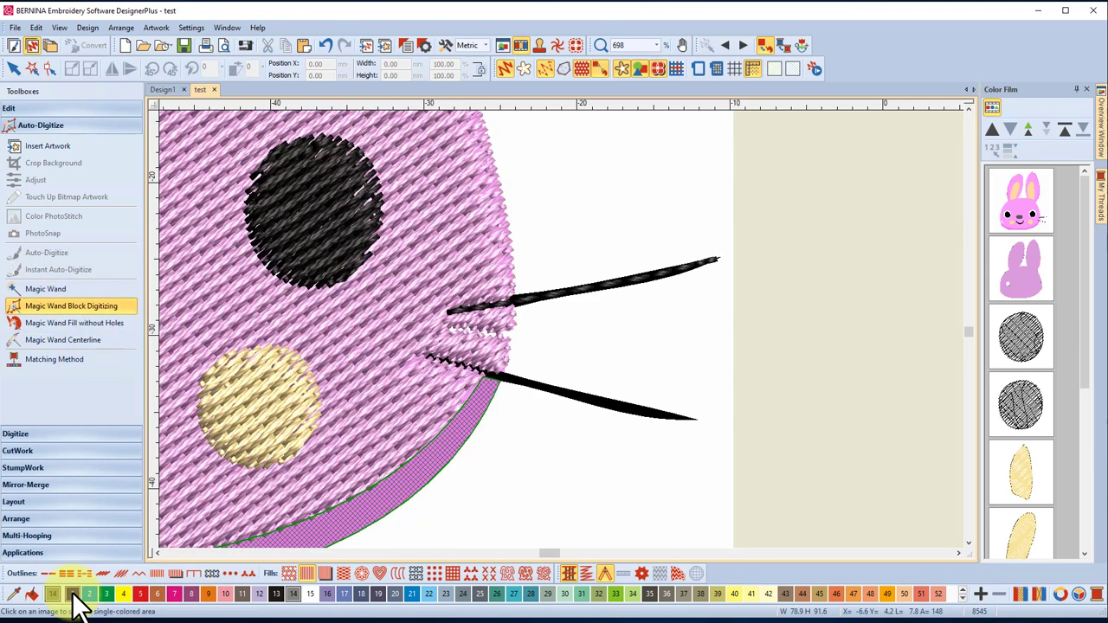
pyautogui.click(311, 594)
pyautogui.click(351, 245)
pyautogui.click(393, 196)
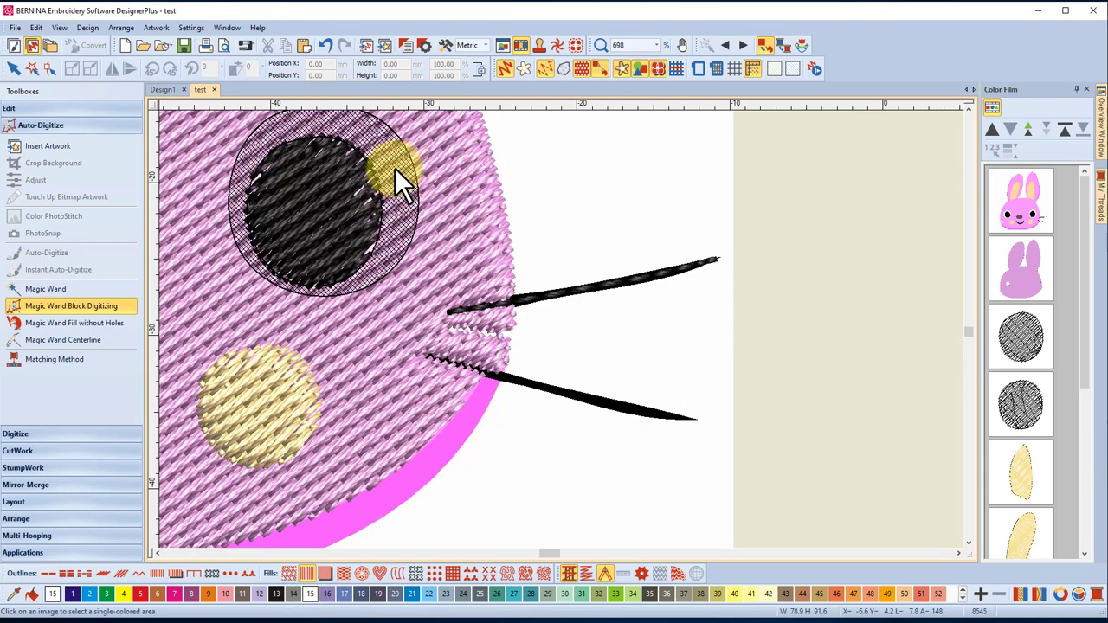
pyautogui.click(395, 168)
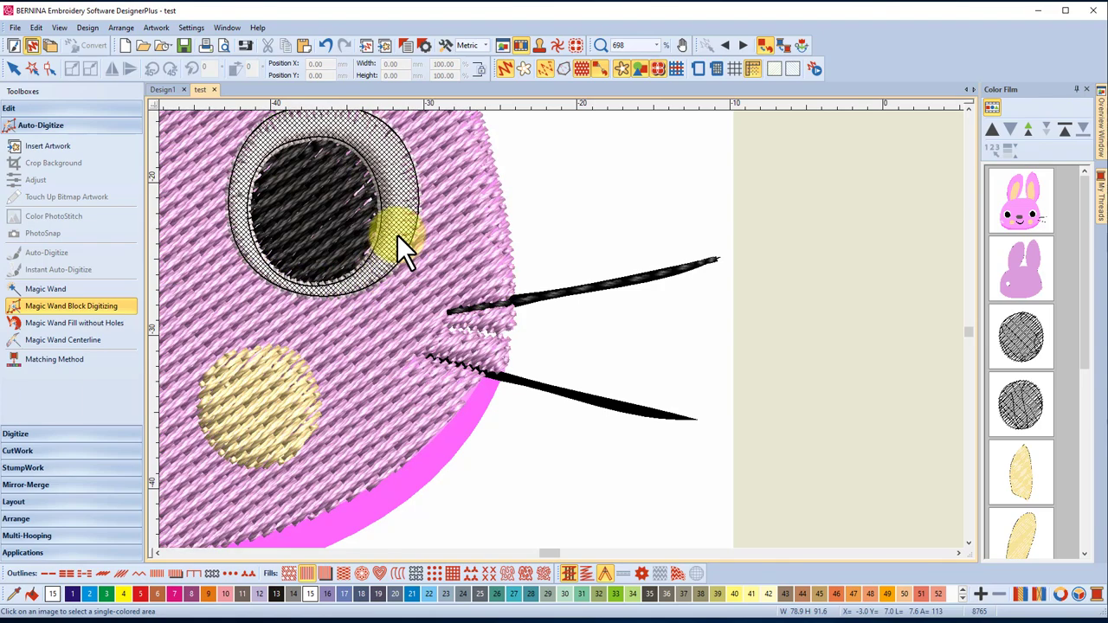
# Digitize the white ring around the left eye with the regular Magic Wand, using Satin fill and thread color 15.
pyautogui.scroll(-5, 562, 329)
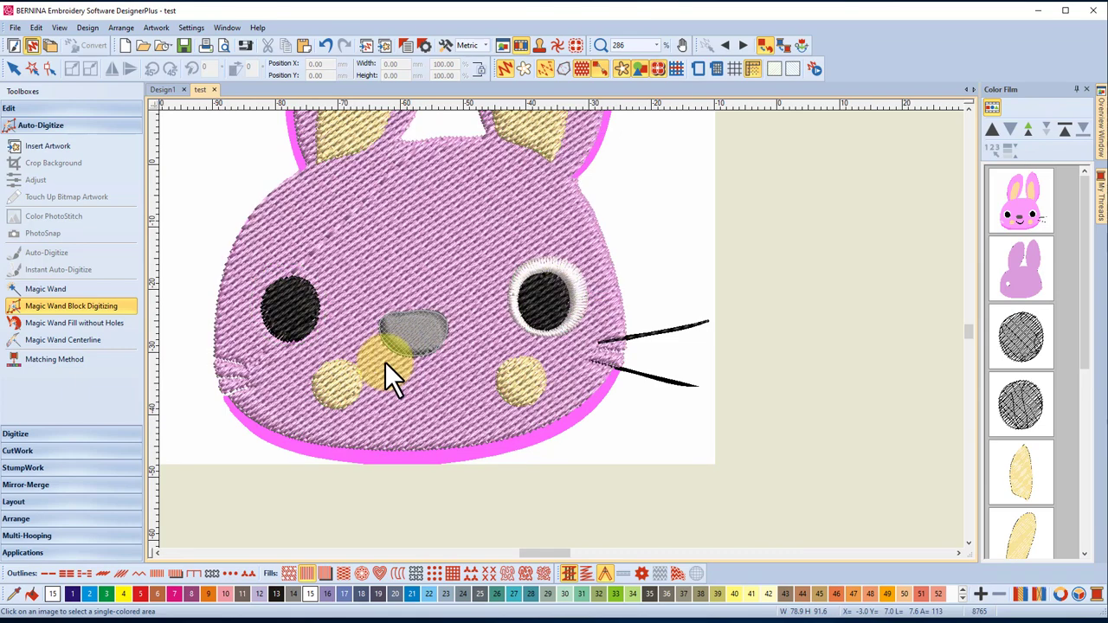
pyautogui.click(53, 291)
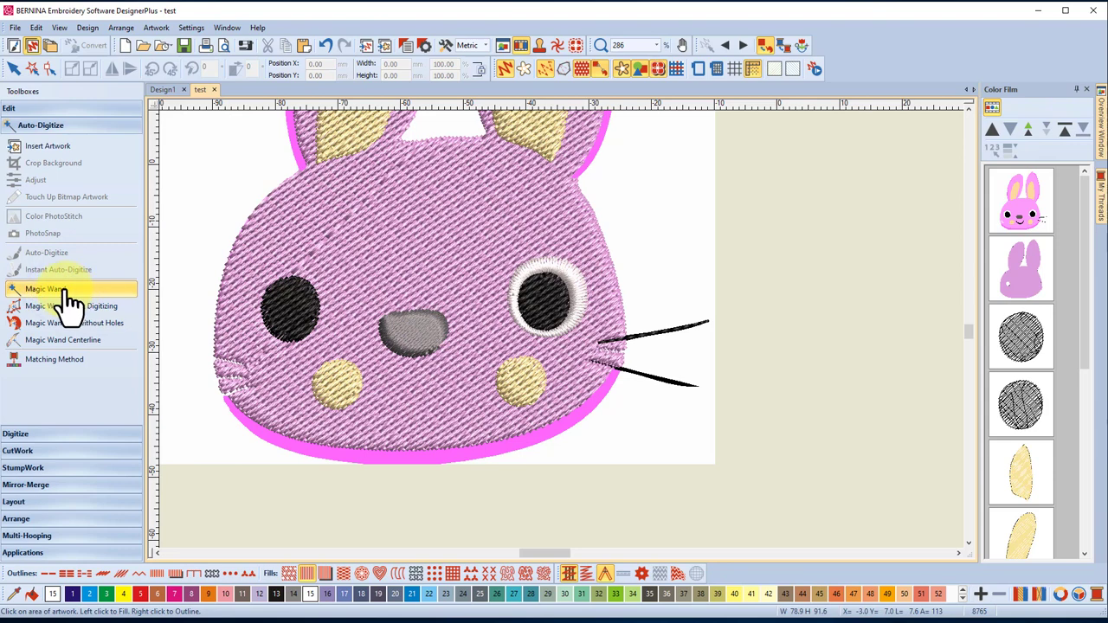
pyautogui.click(308, 575)
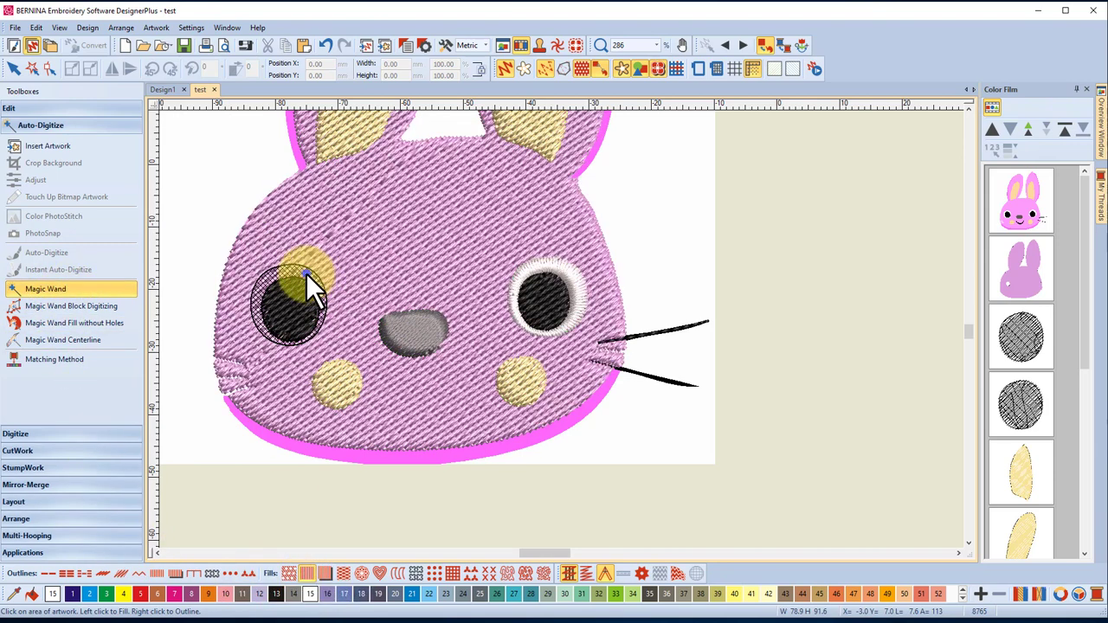
pyautogui.click(305, 273)
# Compare the stitch directions of the two white eye rings, Magic Wand on the left and Block Digitizing on the right.
pyautogui.scroll(1, 293, 306)
pyautogui.scroll(3, 563, 325)
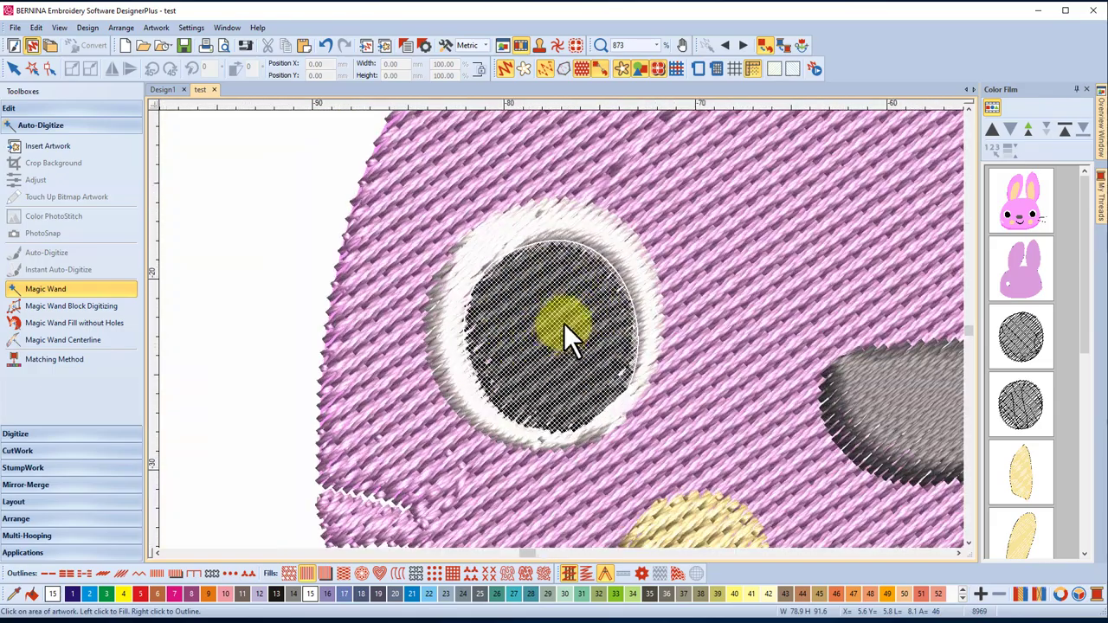
pyautogui.scroll(1, 569, 311)
pyautogui.scroll(-5, 606, 259)
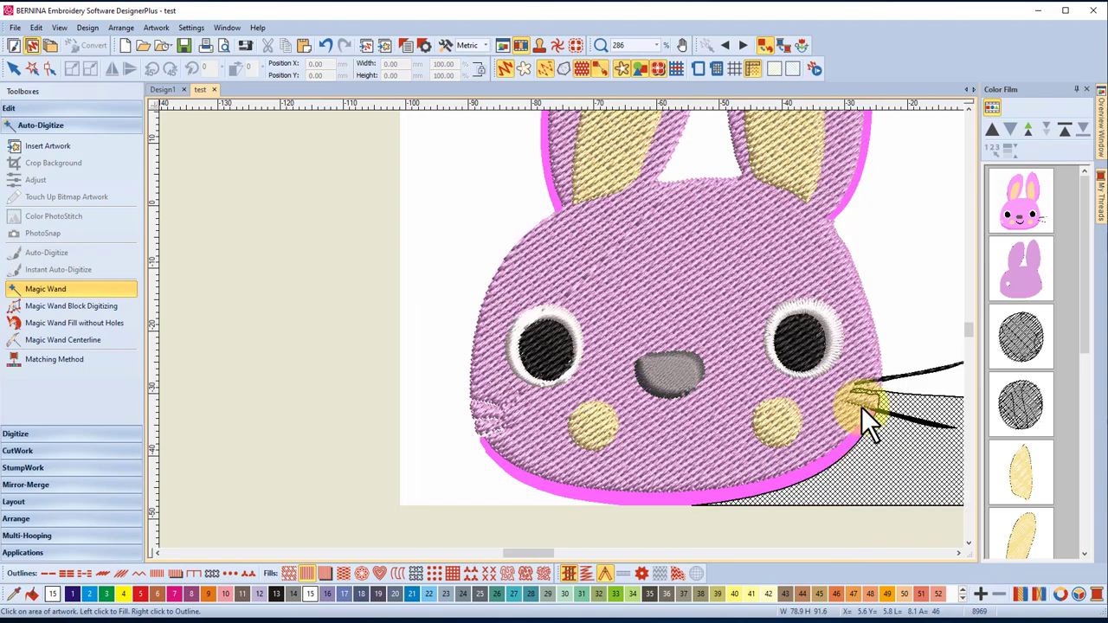
pyautogui.scroll(1, 561, 329)
pyautogui.scroll(4, 561, 329)
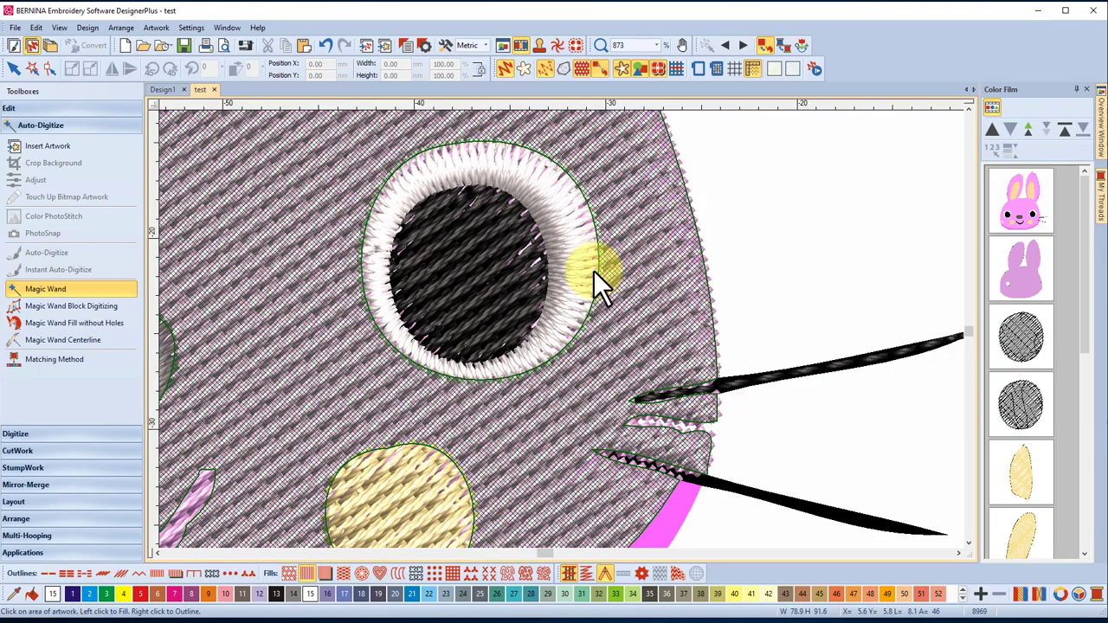
pyautogui.scroll(-7, 561, 330)
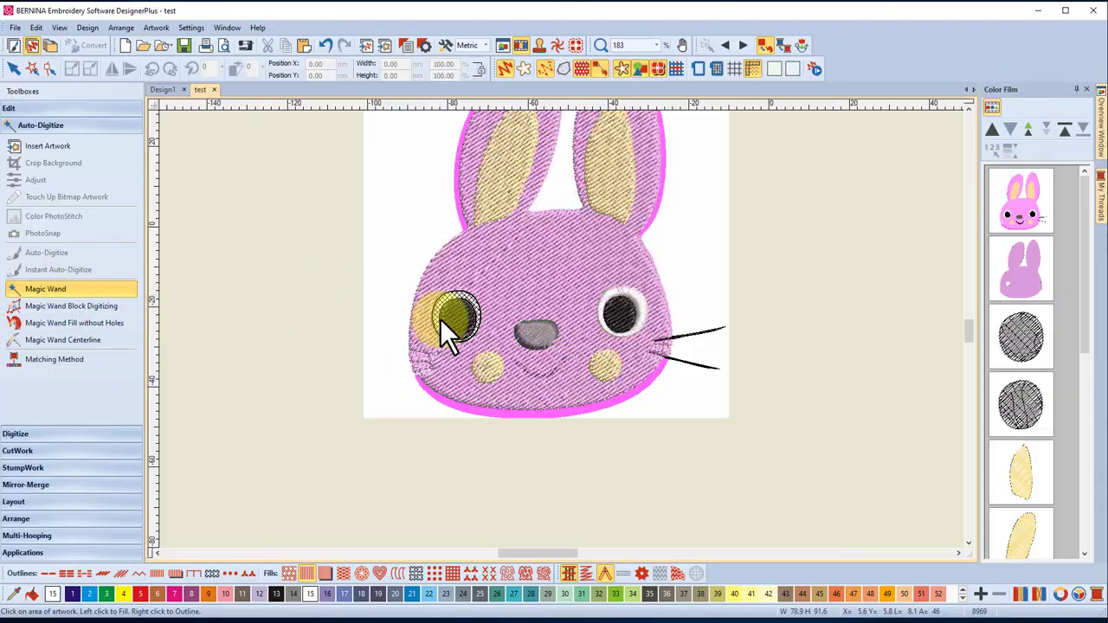
pyautogui.scroll(5, 446, 322)
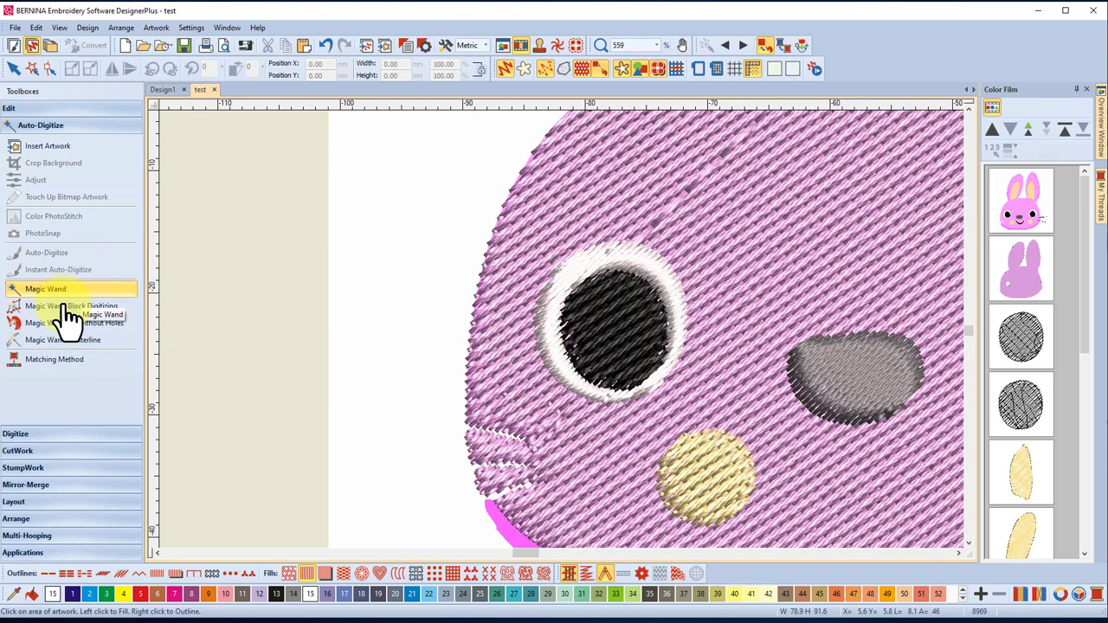
pyautogui.scroll(-5, 633, 314)
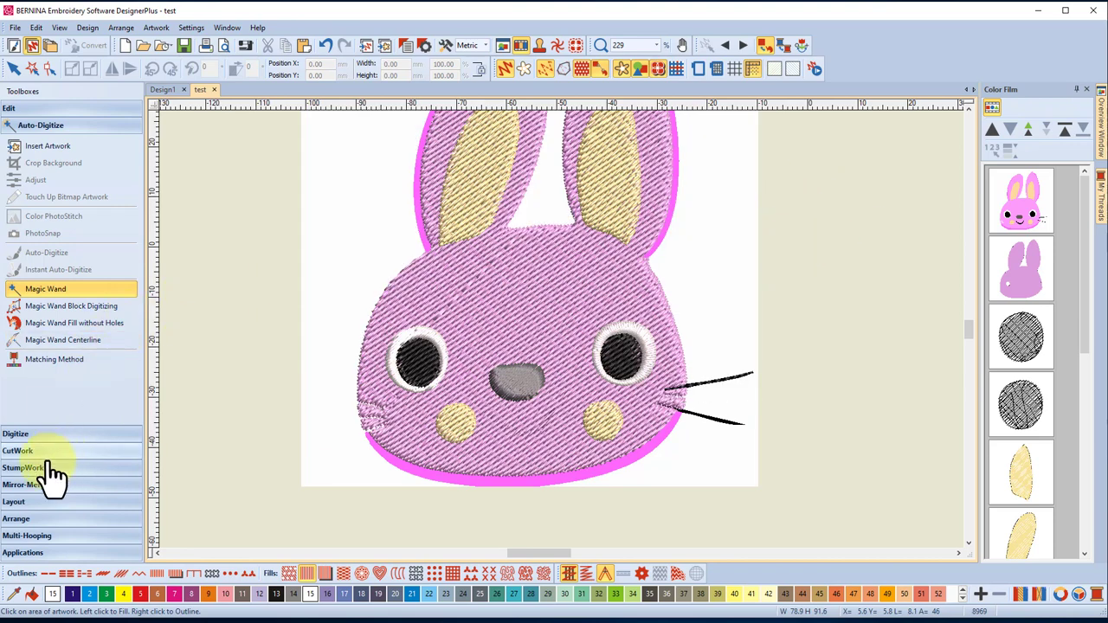
# Prepare a Closed Object with Satin fill and thread color 7 for the chin's shadow strip, and turn off the realistic stitch view.
pyautogui.click(39, 434)
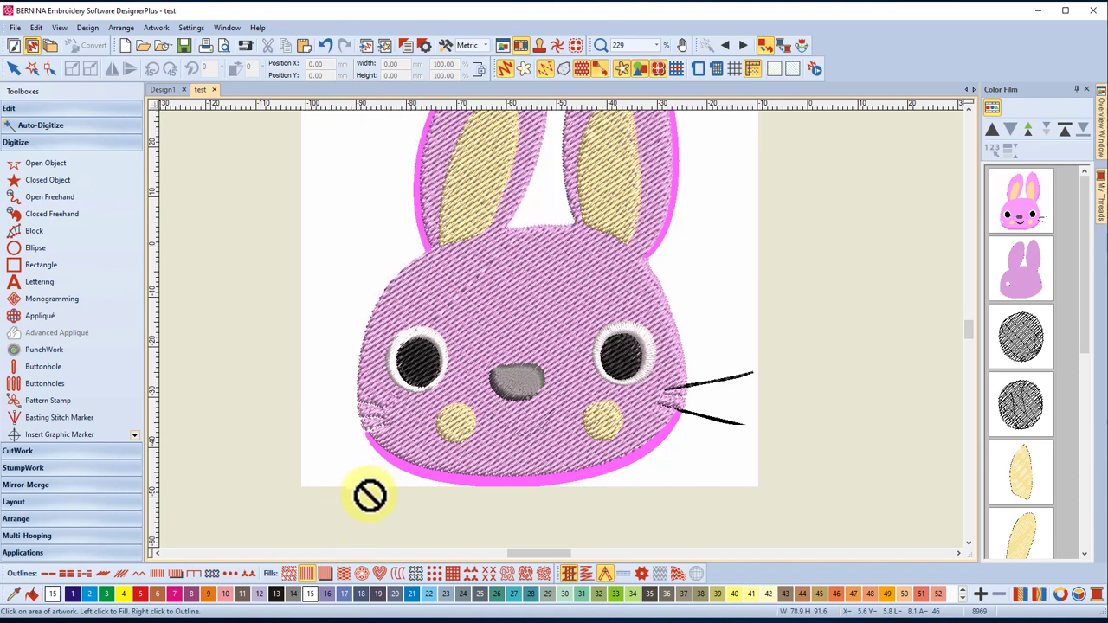
pyautogui.click(377, 451)
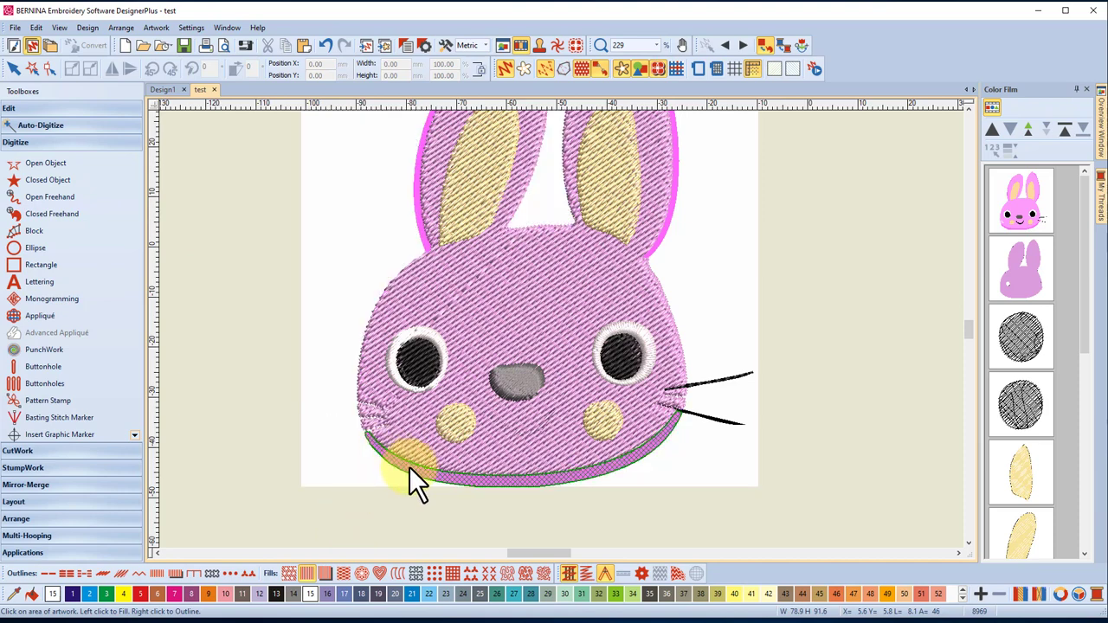
pyautogui.hotkey('ctrl', 'z')
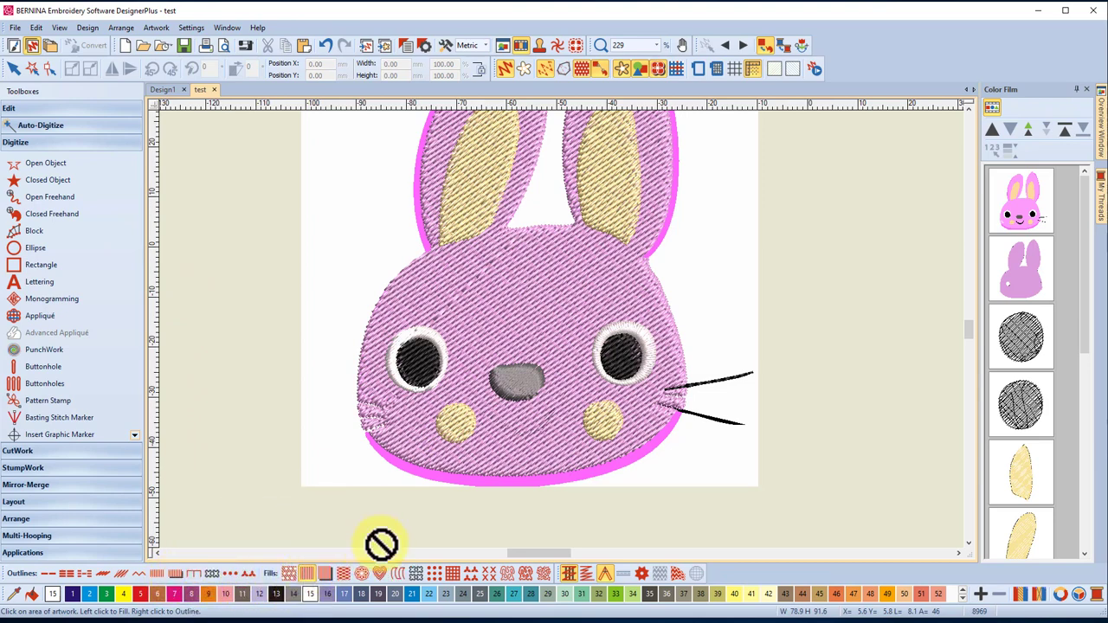
pyautogui.click(306, 575)
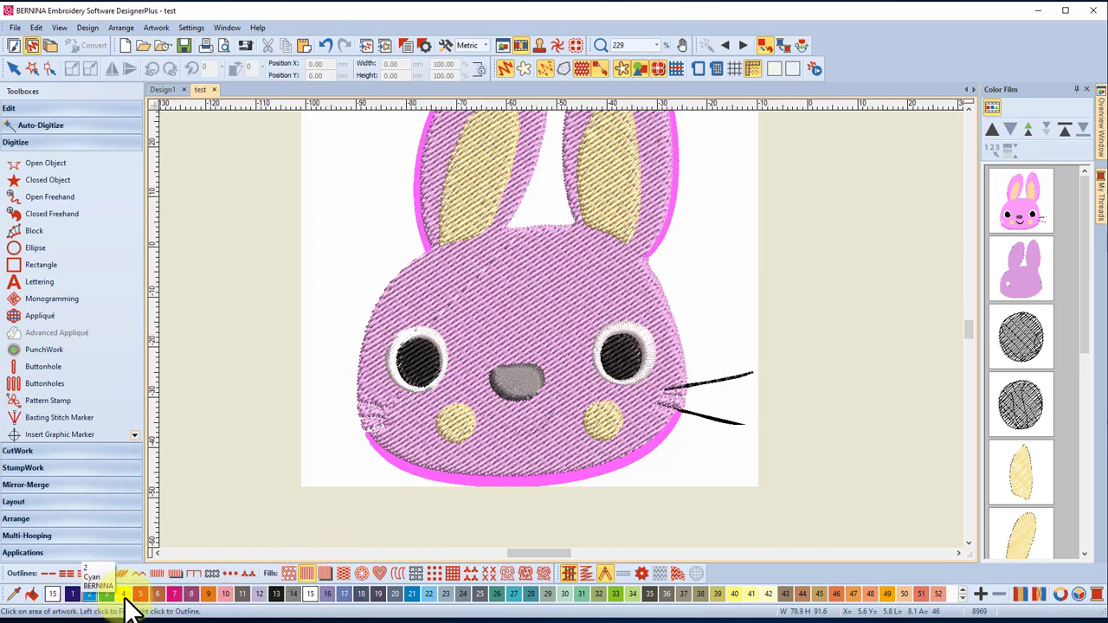
pyautogui.click(178, 598)
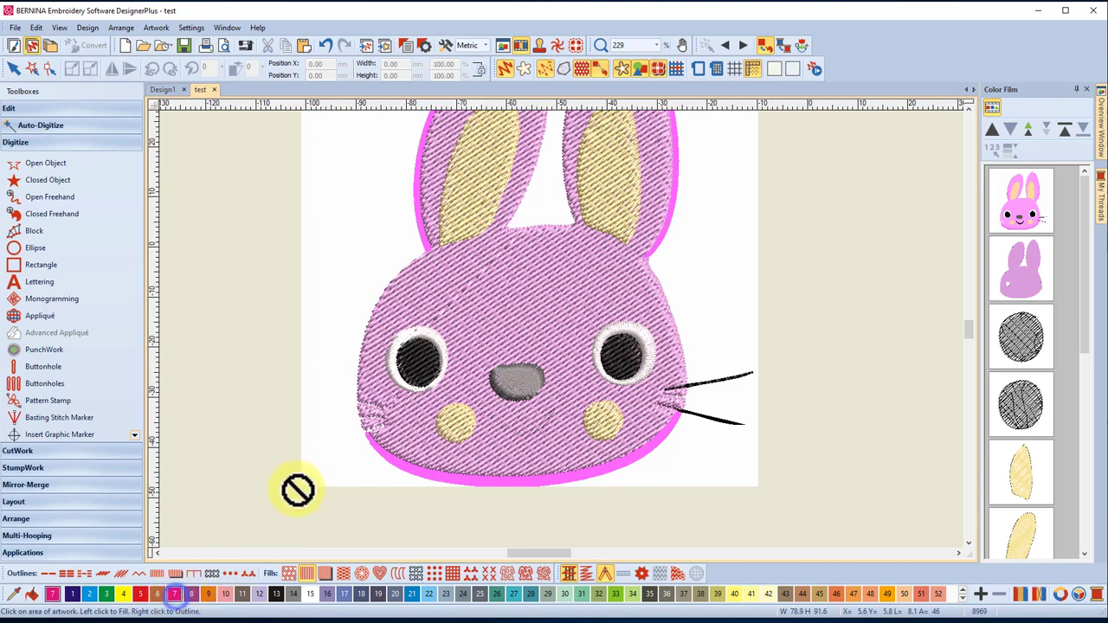
pyautogui.click(375, 444)
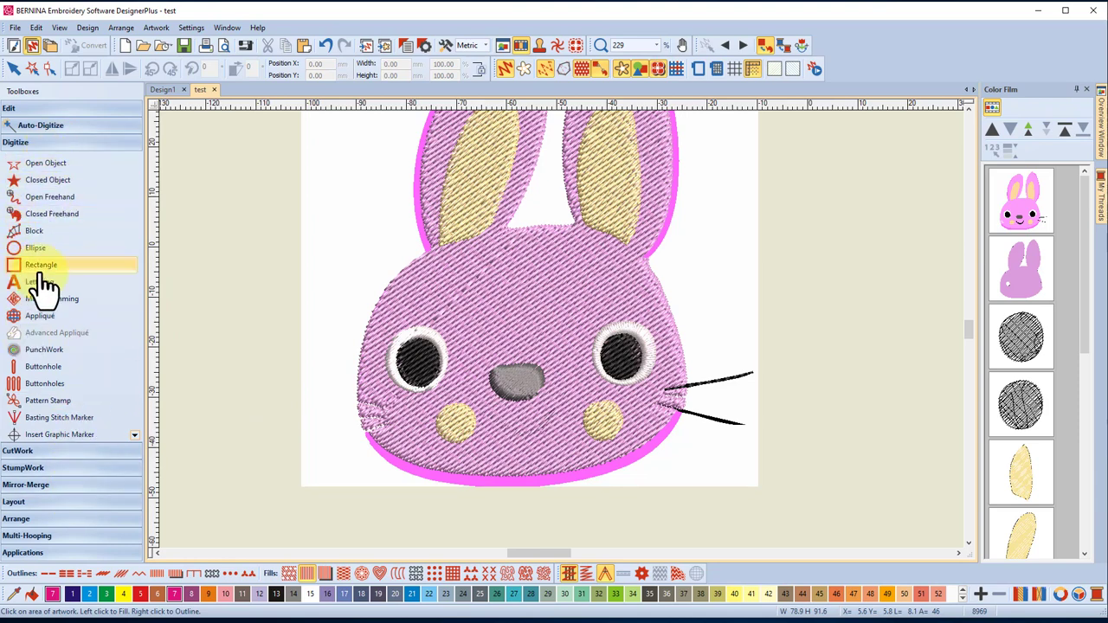
pyautogui.click(44, 183)
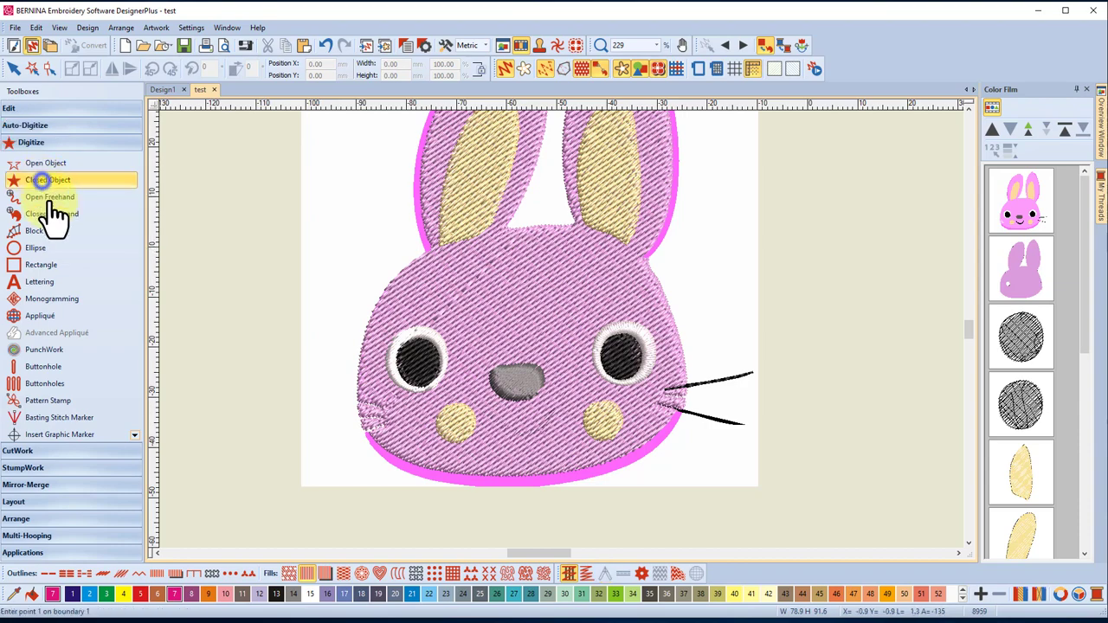
pyautogui.scroll(5, 383, 446)
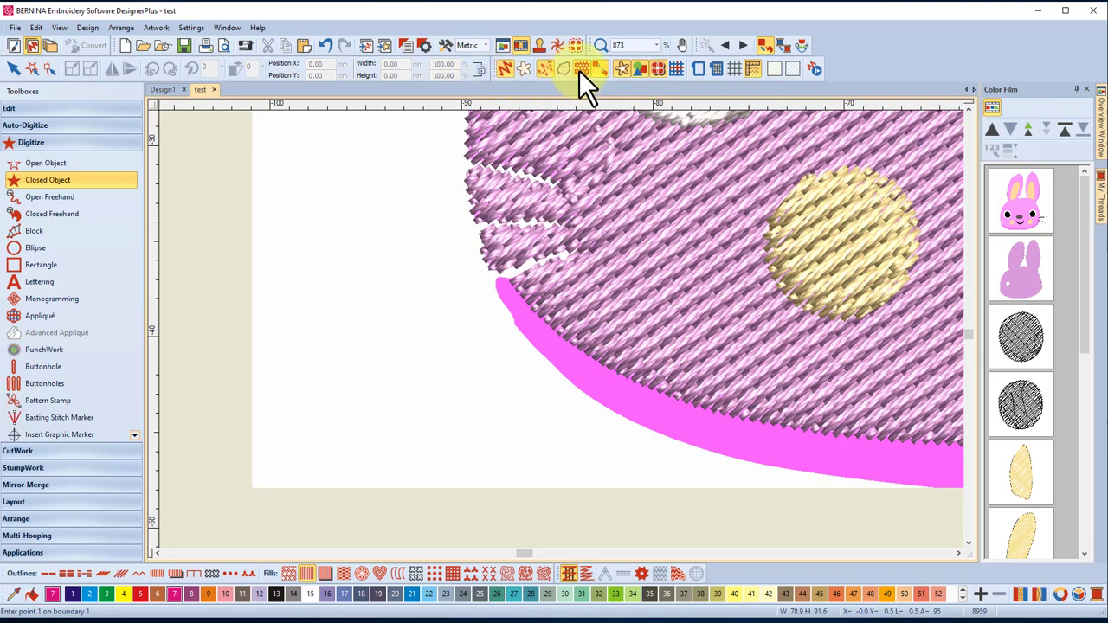
pyautogui.click(506, 68)
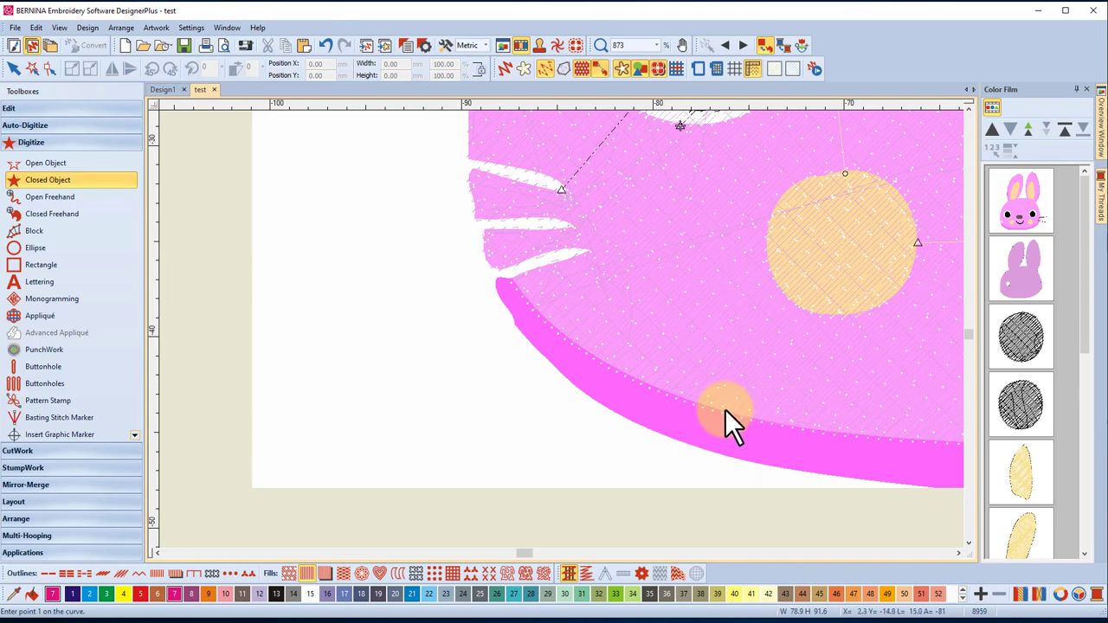
# Trace the inner edge of the chin's shadow strip with curve points from the left cheek to the right whisker, slightly overlapping the face fill.
pyautogui.click(516, 276)
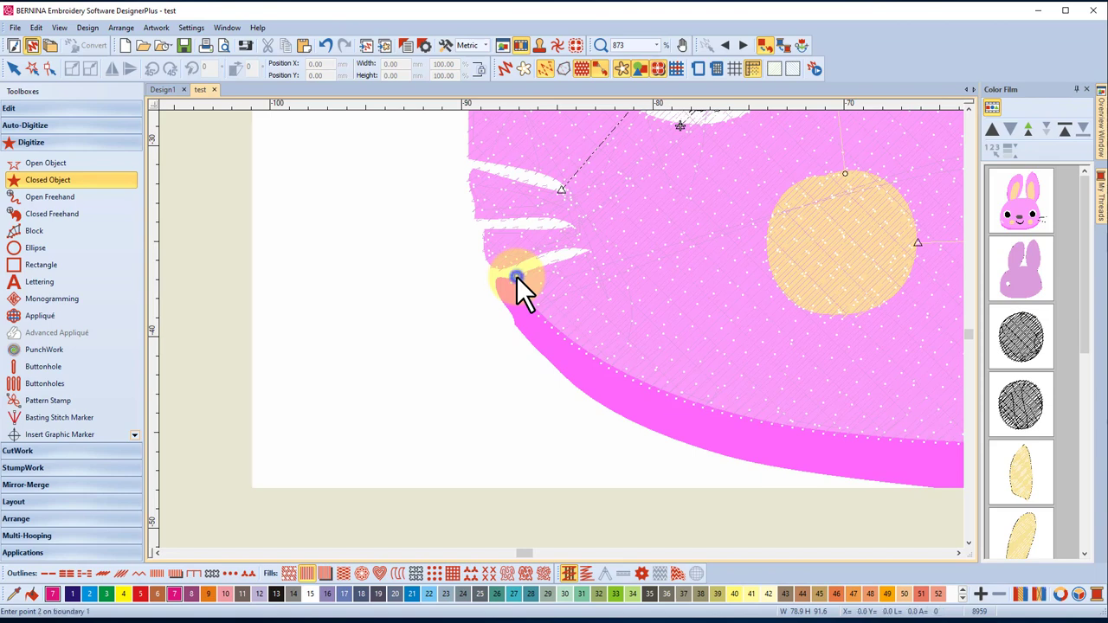
pyautogui.click(558, 323)
pyautogui.click(688, 396)
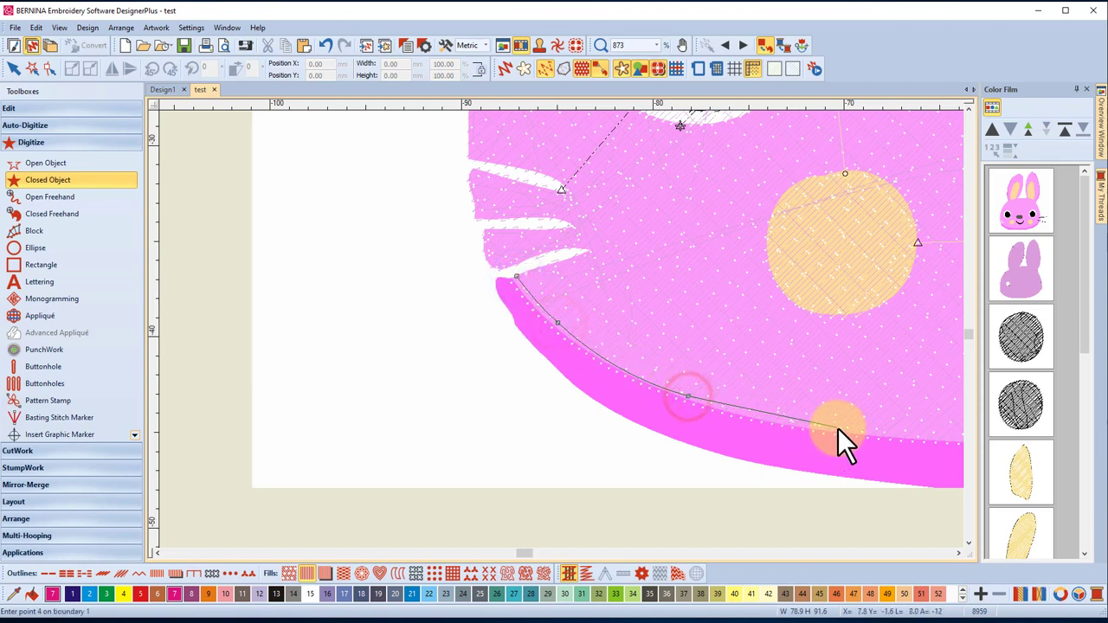
pyautogui.click(839, 428)
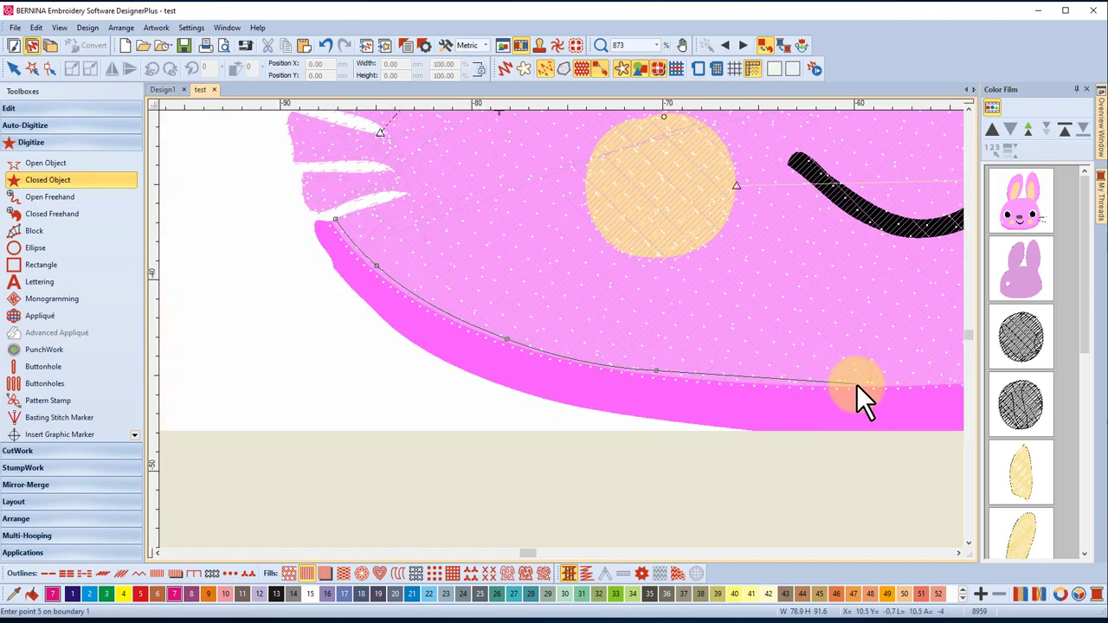
pyautogui.click(856, 384)
pyautogui.click(834, 355)
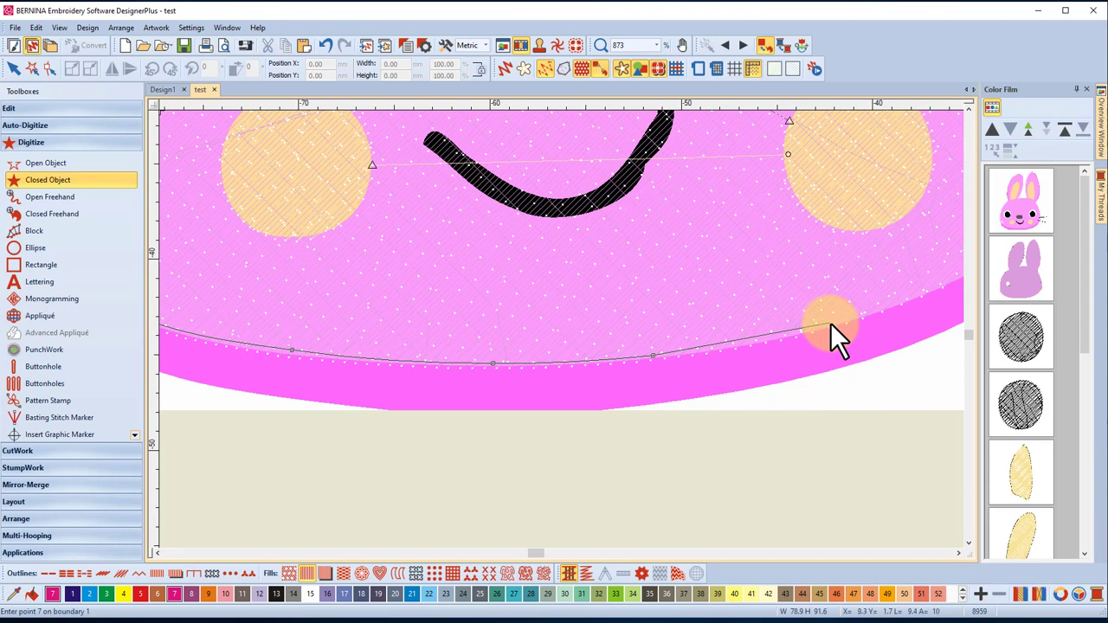
pyautogui.click(830, 323)
pyautogui.click(821, 267)
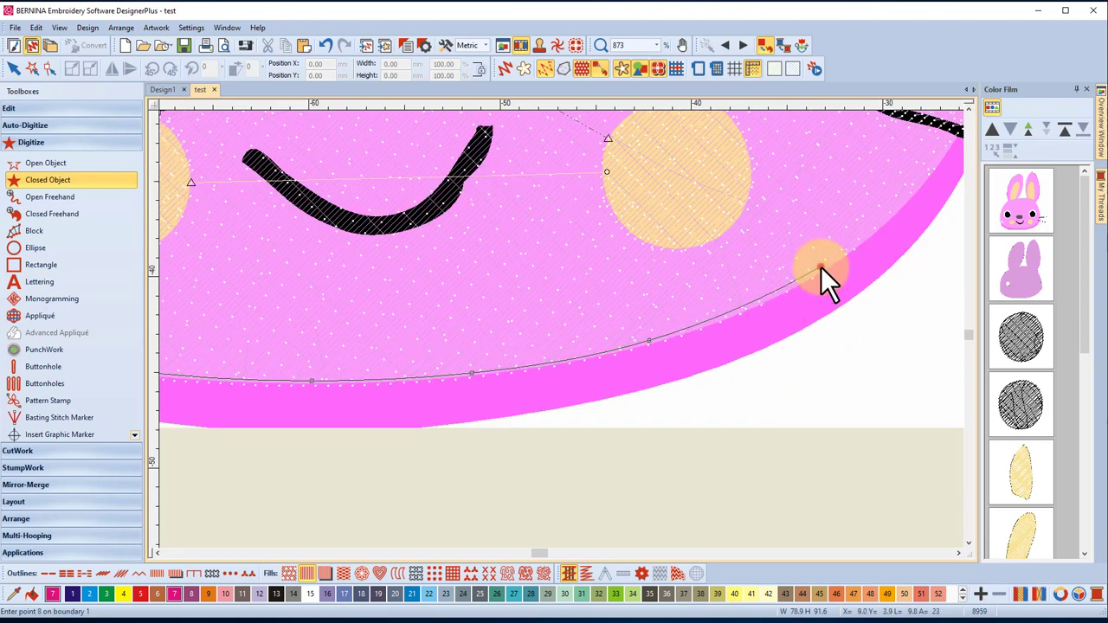
pyautogui.click(910, 193)
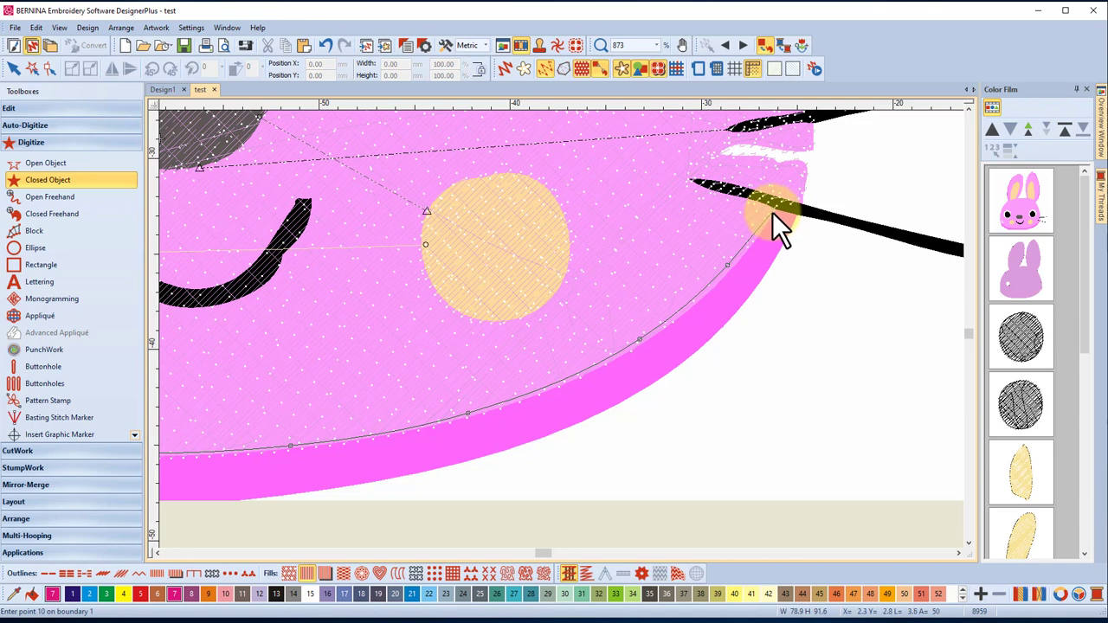
pyautogui.click(772, 212)
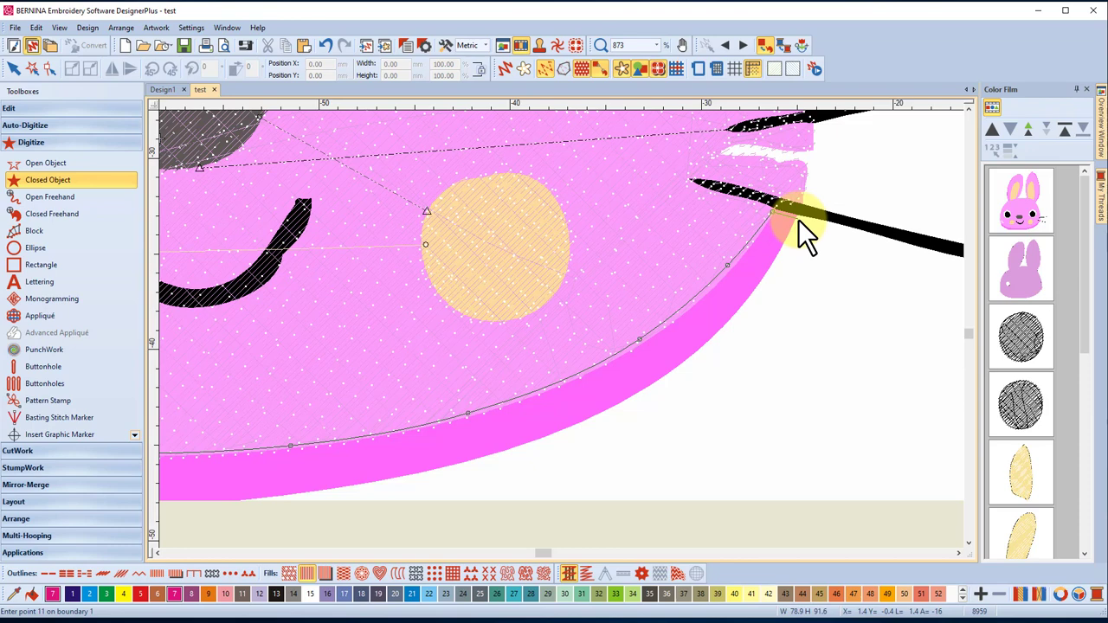
# Trace the strip's outer edge back to the left cheek, complete the closed object, and turn the realistic stitch view on.
pyautogui.click(798, 219)
pyautogui.click(745, 302)
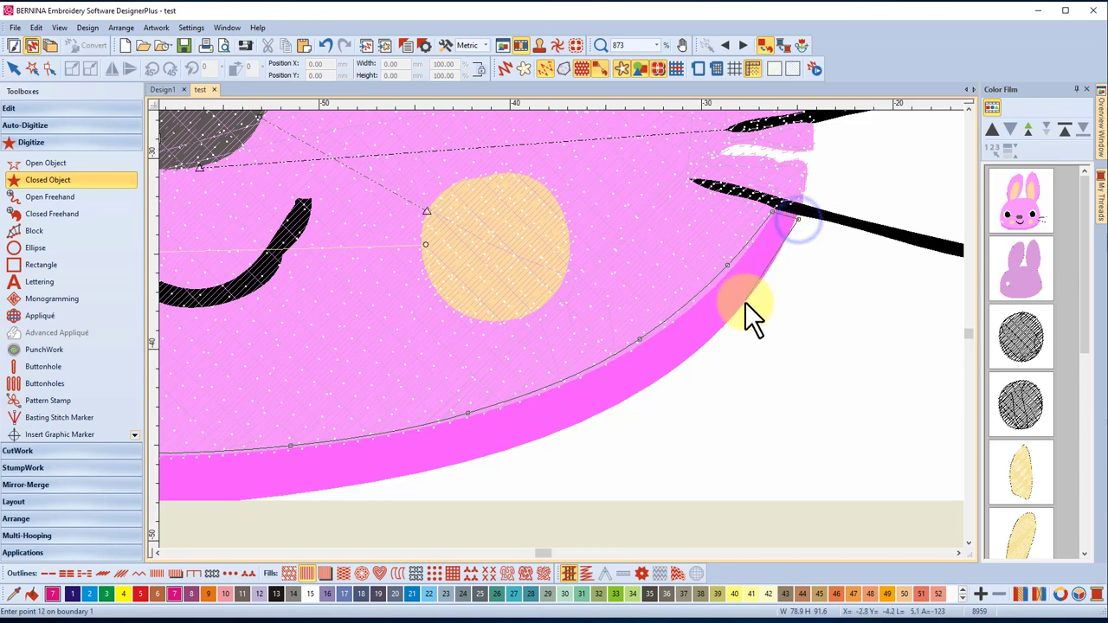
pyautogui.click(578, 423)
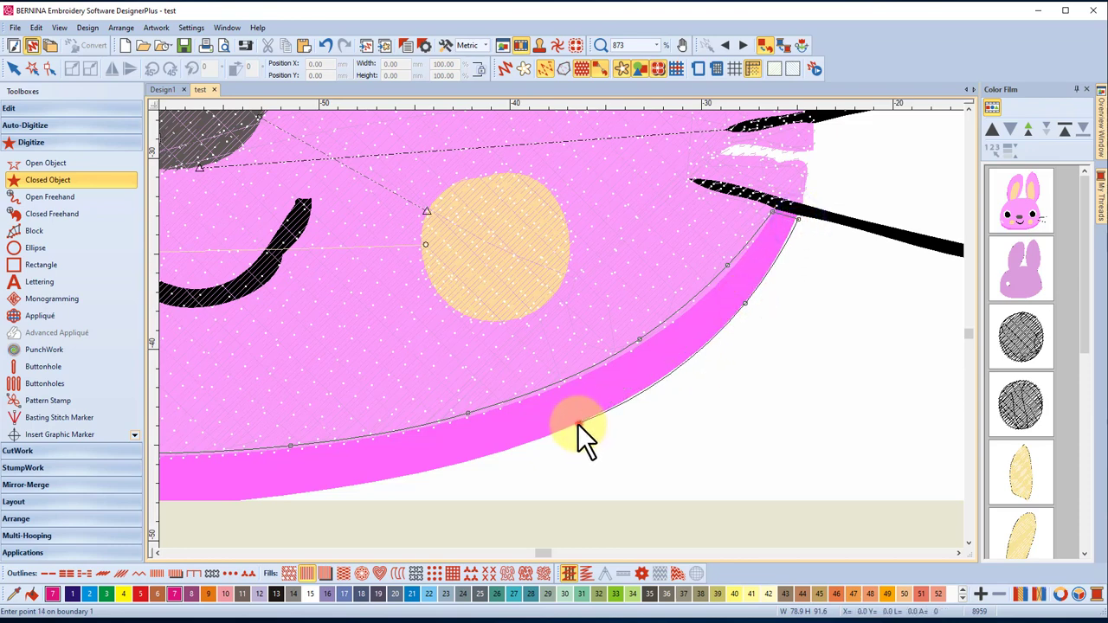
pyautogui.click(296, 491)
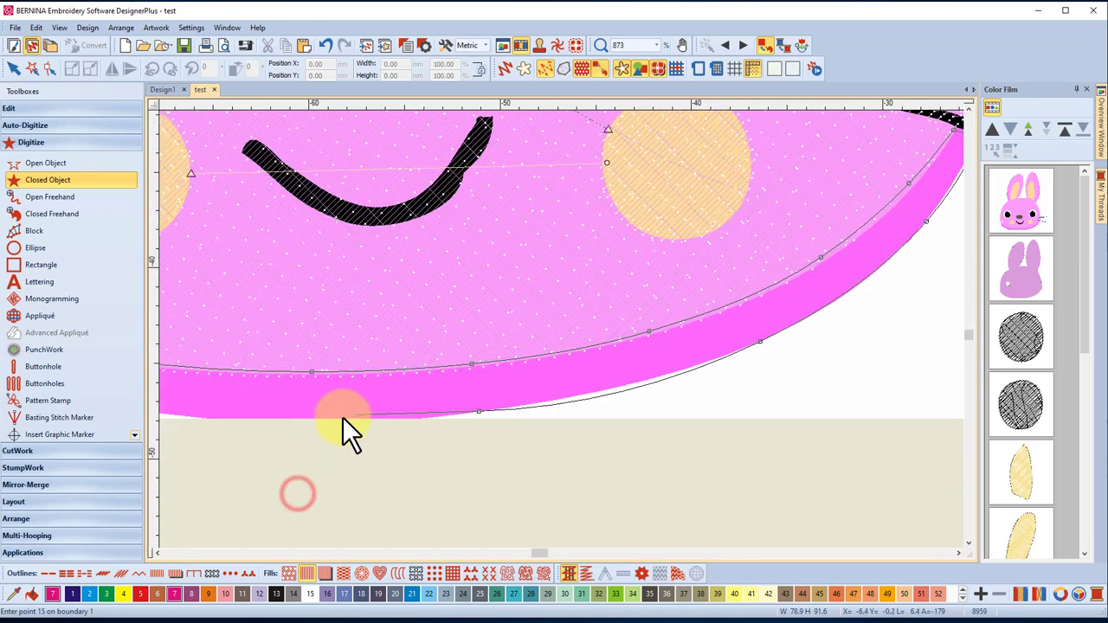
pyautogui.click(244, 419)
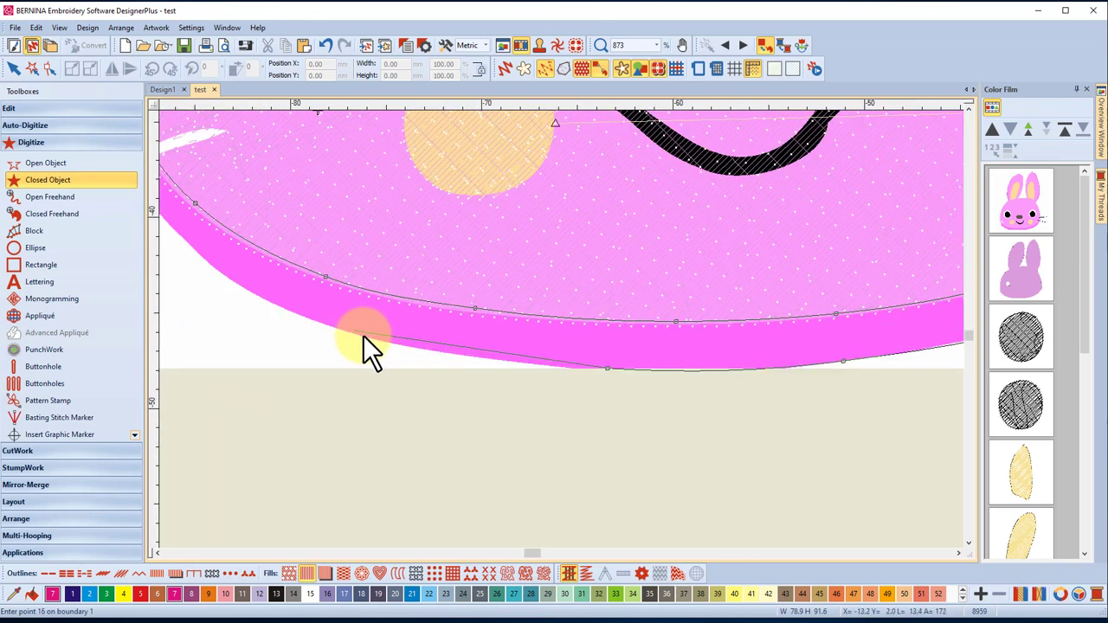
pyautogui.click(362, 336)
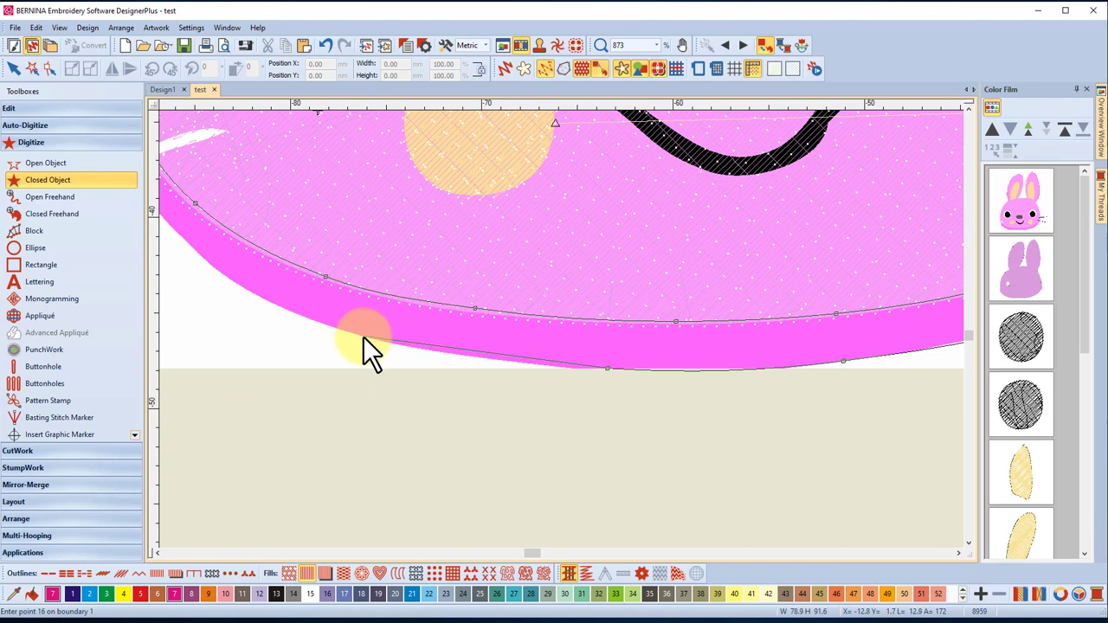
pyautogui.click(227, 278)
pyautogui.click(342, 243)
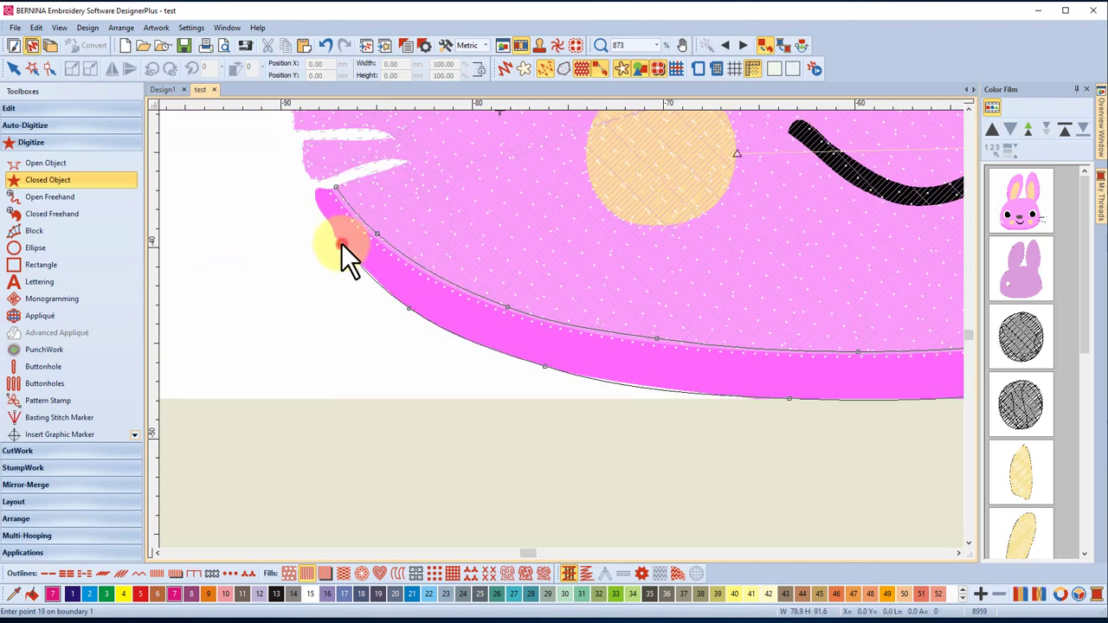
pyautogui.click(314, 188)
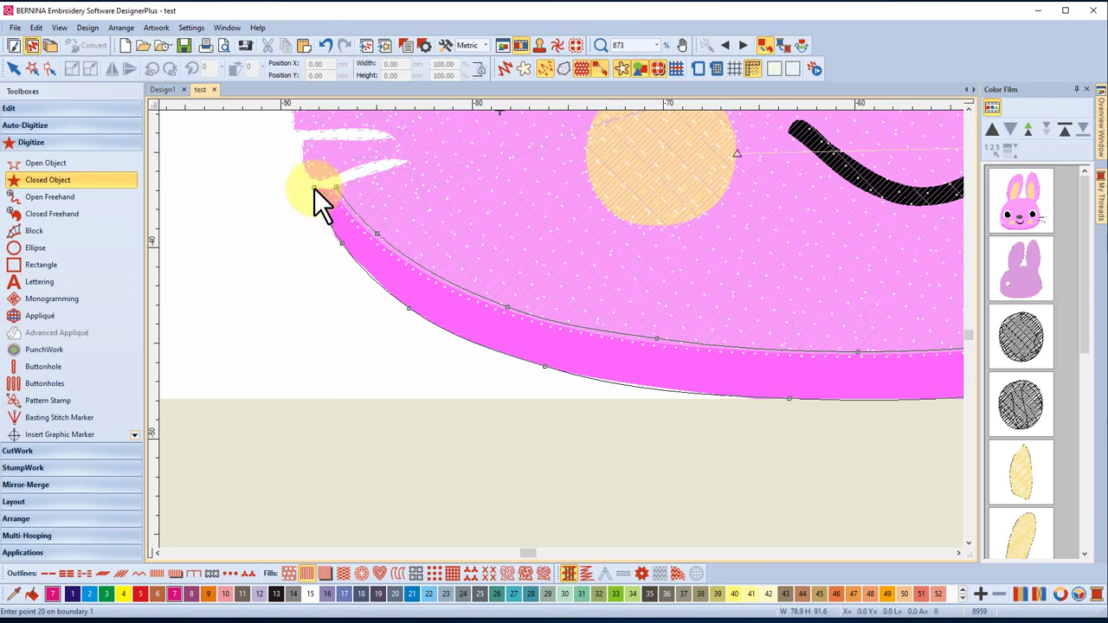
pyautogui.press('Return')
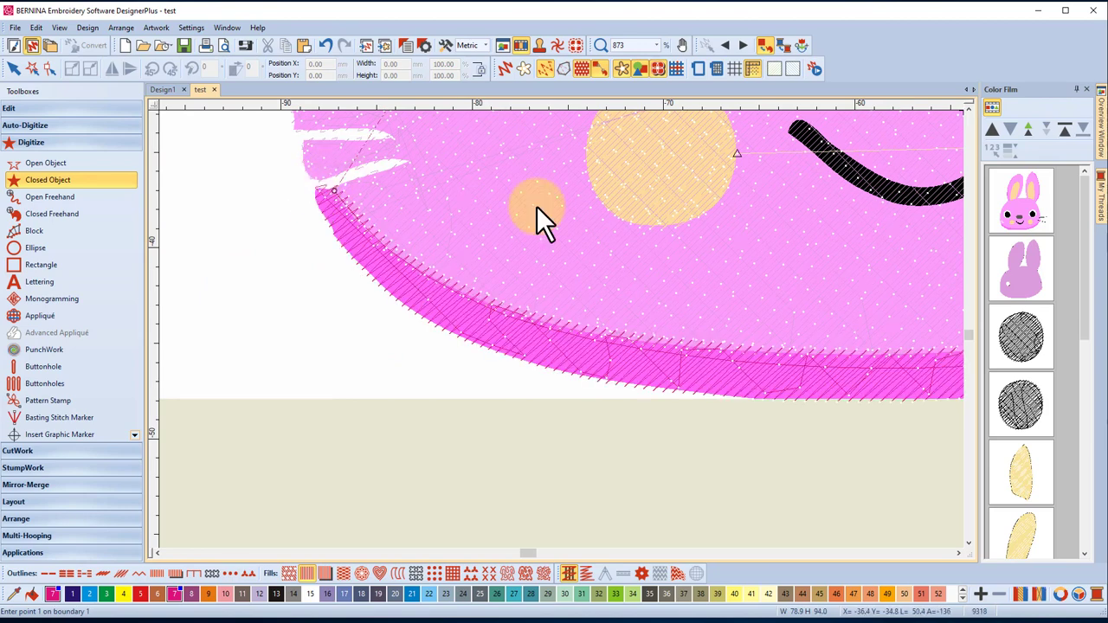
pyautogui.click(504, 69)
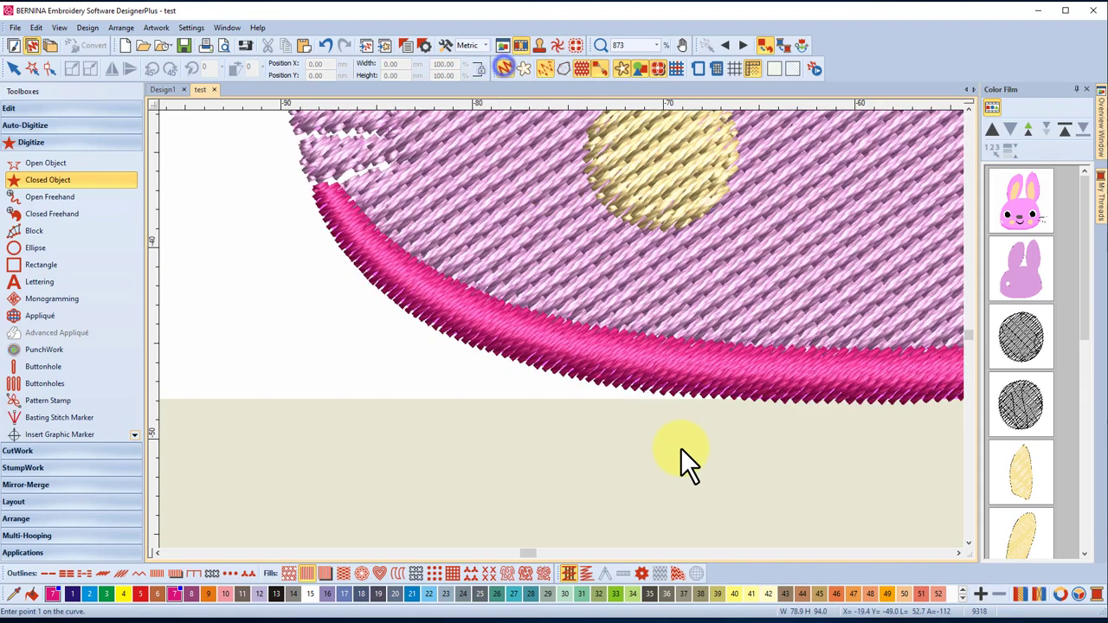
# Add six stitch angles across the pink chin strip, roughly perpendicular to its curve from left to right, and select the finished strip.
pyautogui.scroll(-3, 677, 358)
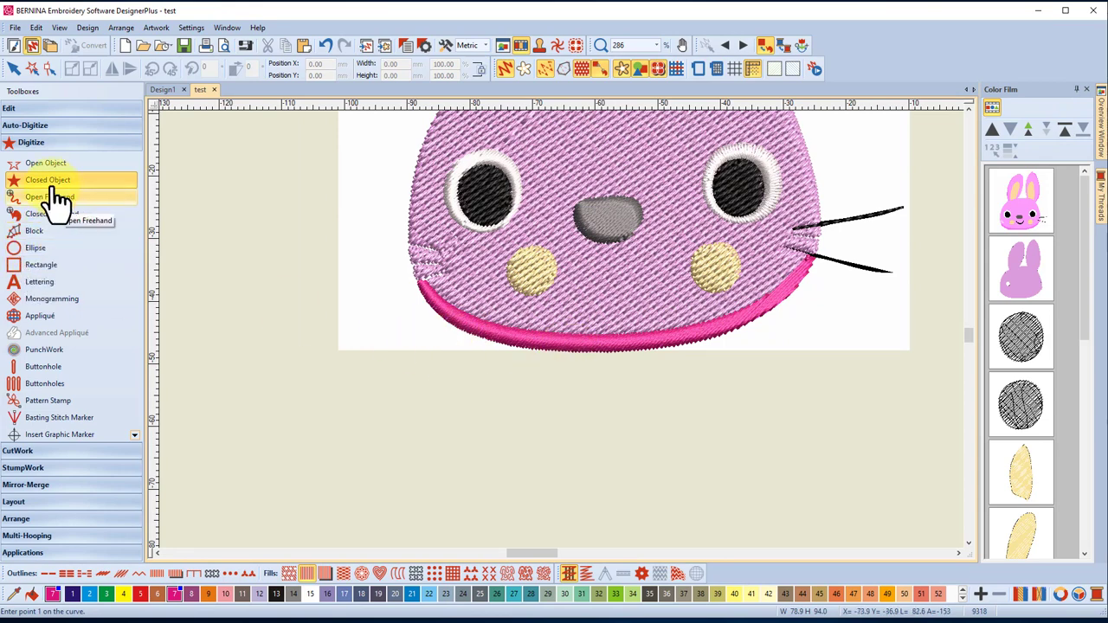
pyautogui.click(26, 108)
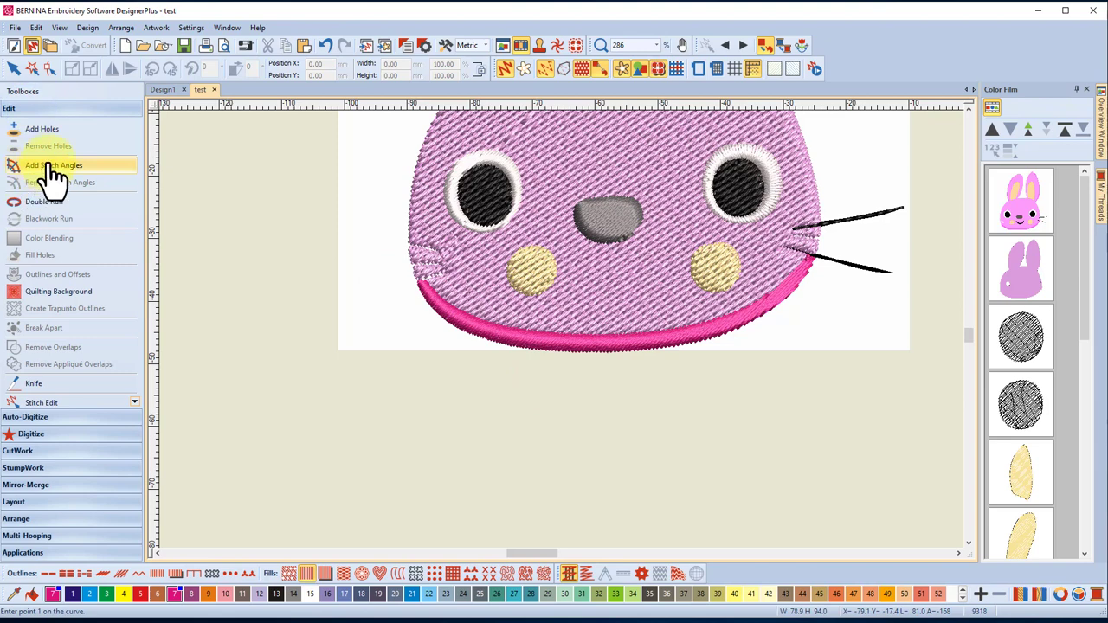
pyautogui.click(40, 169)
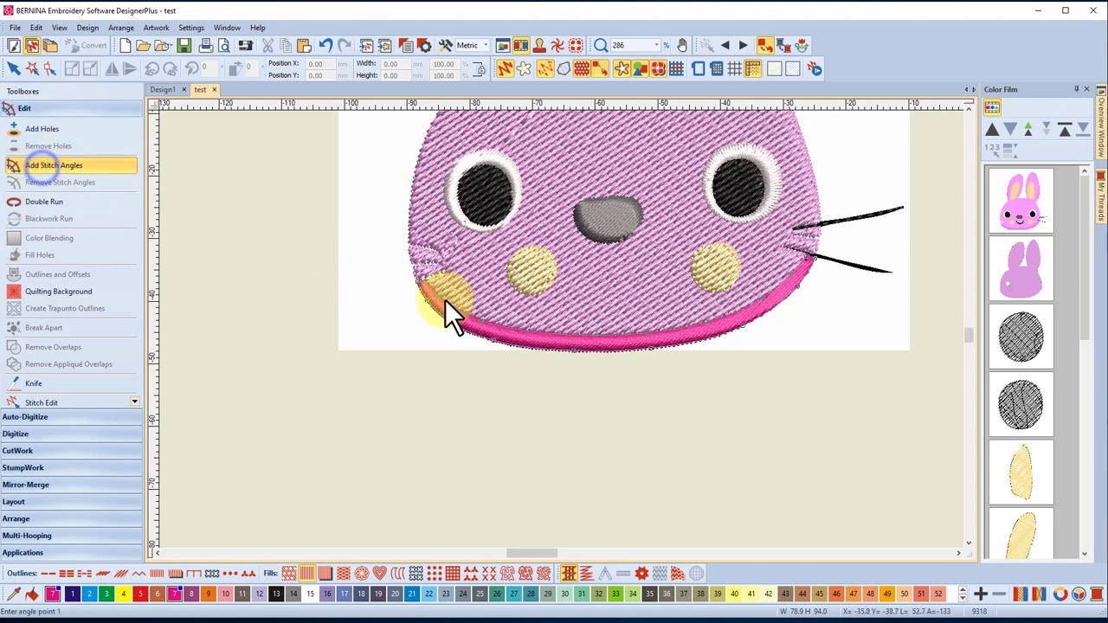
pyautogui.click(445, 300)
pyautogui.click(416, 341)
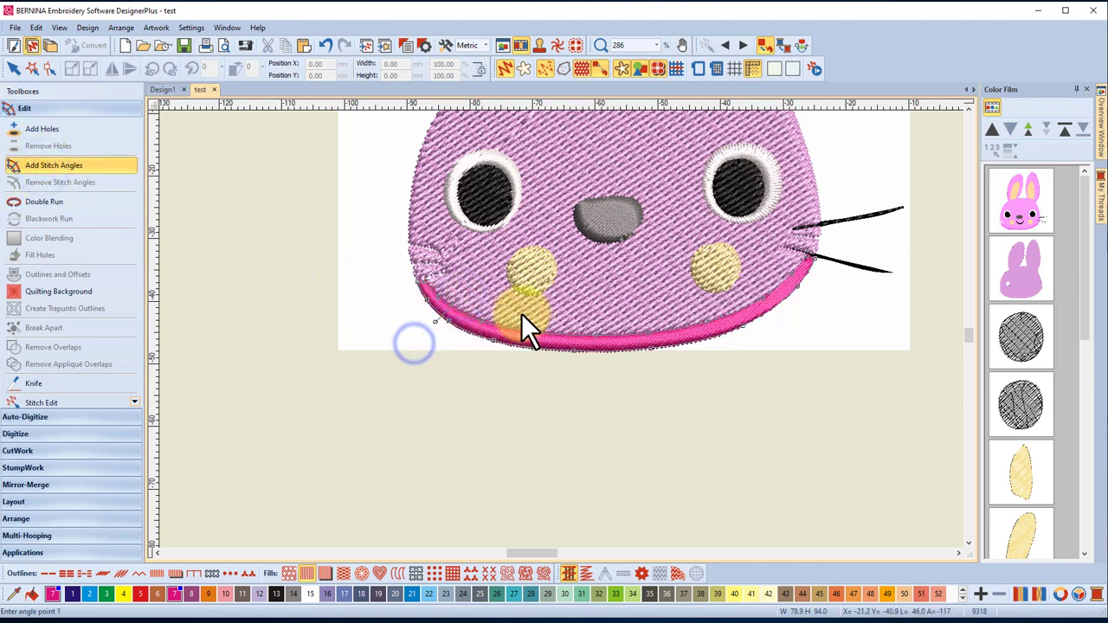
pyautogui.click(520, 314)
pyautogui.click(511, 376)
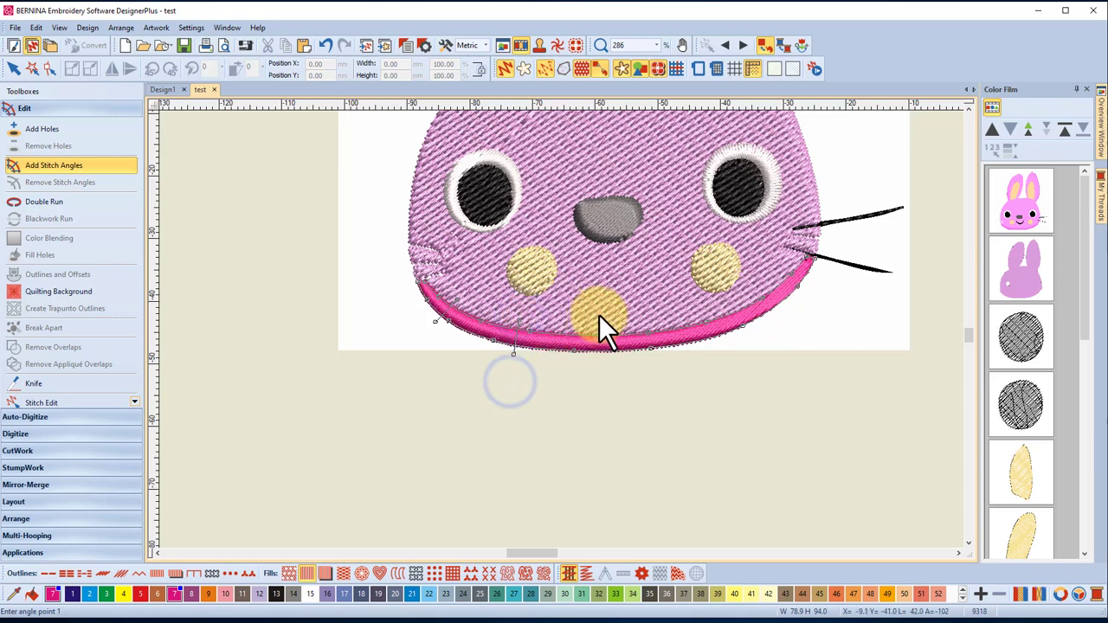
pyautogui.click(599, 314)
pyautogui.click(599, 387)
pyautogui.click(667, 307)
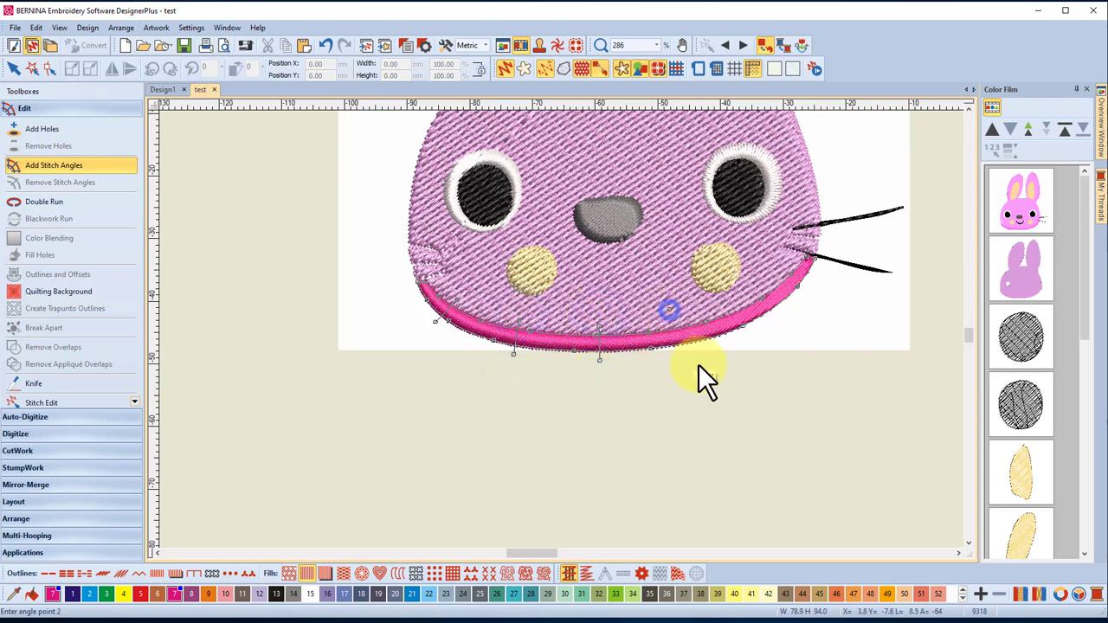
pyautogui.click(698, 364)
pyautogui.click(745, 297)
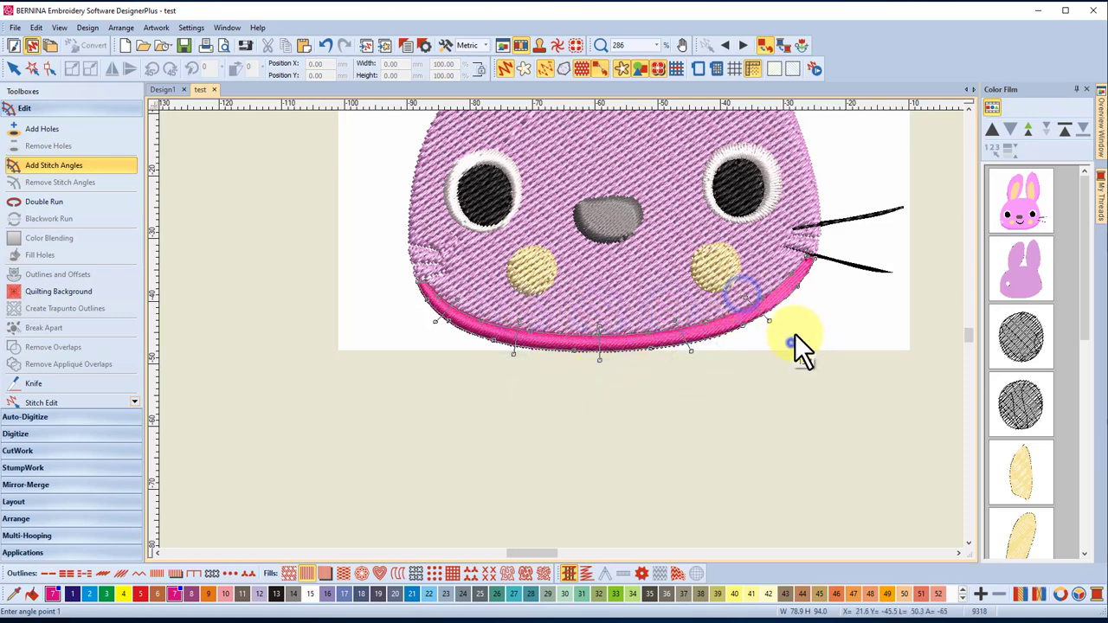
pyautogui.click(793, 341)
pyautogui.click(781, 271)
pyautogui.click(811, 287)
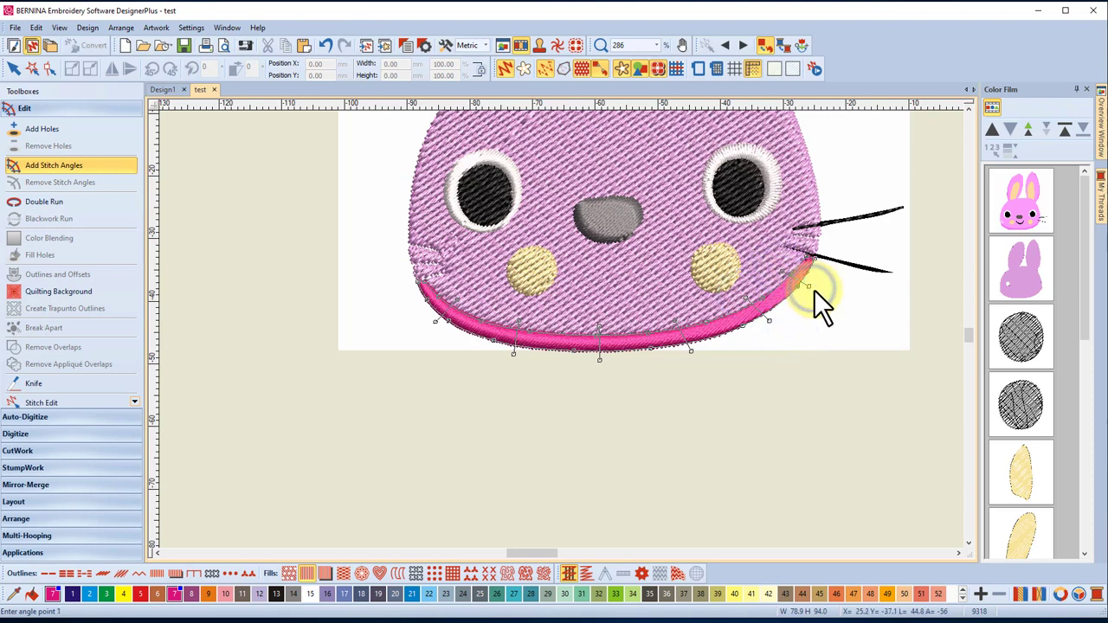
pyautogui.press('Return')
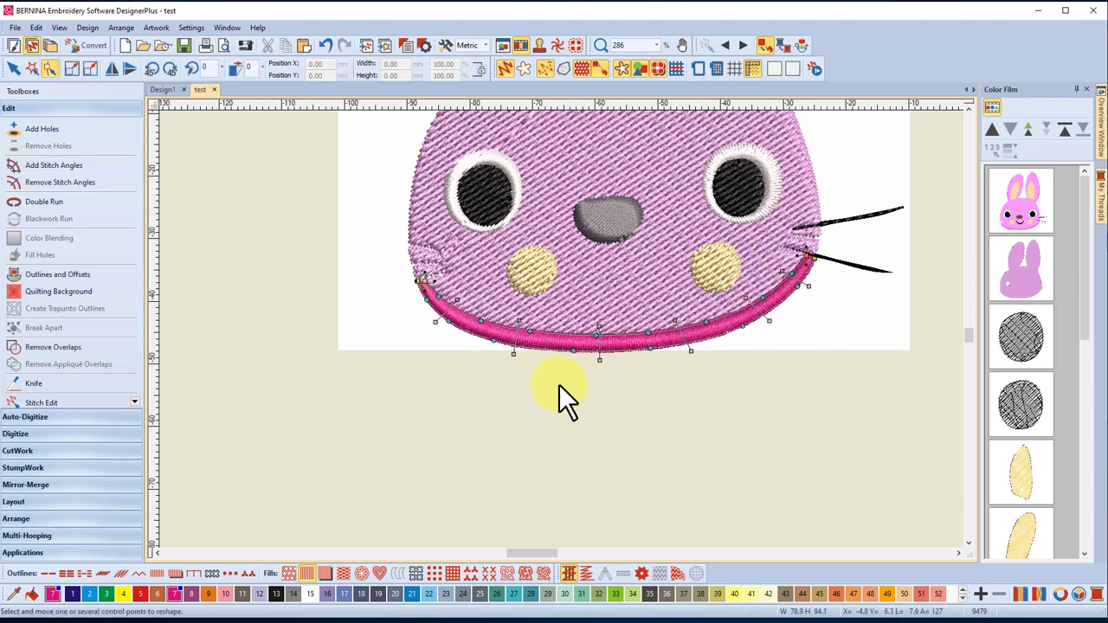
pyautogui.click(17, 72)
pyautogui.scroll(2, 642, 320)
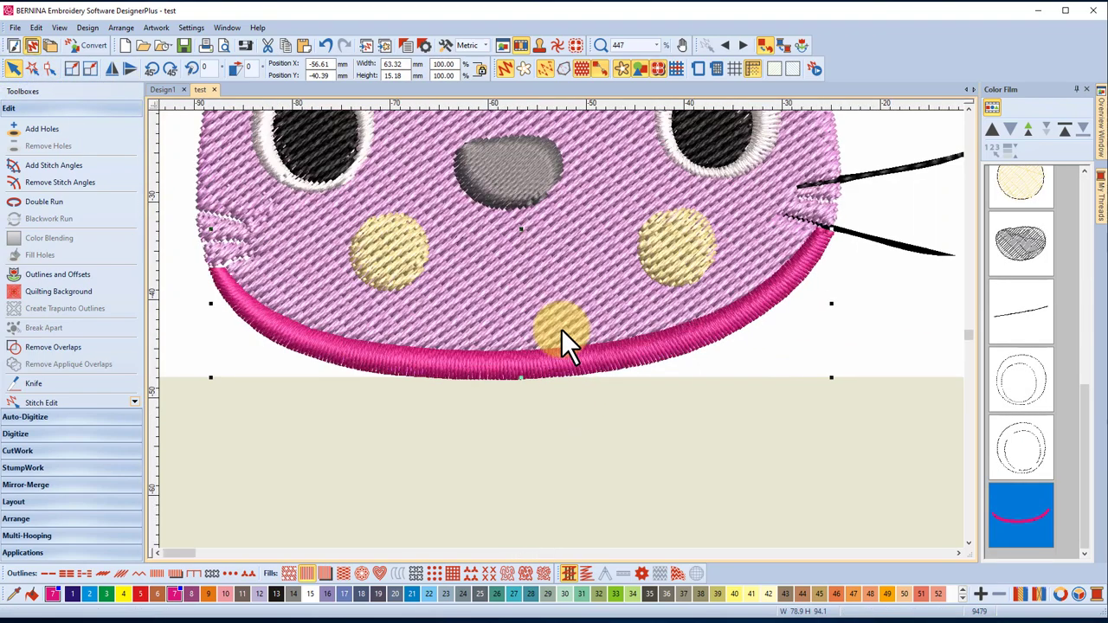
# Examine the whole digitized rabbit, from the ears down to the finished pink chin strip.
pyautogui.scroll(1, 561, 329)
pyautogui.scroll(-3, 475, 381)
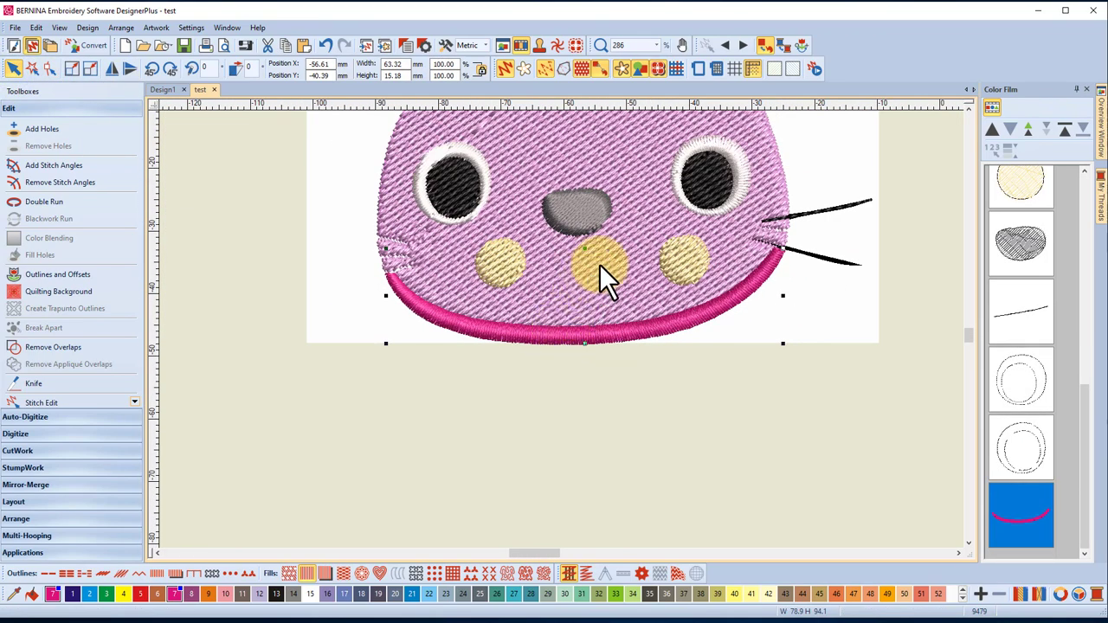
pyautogui.scroll(-3, 561, 331)
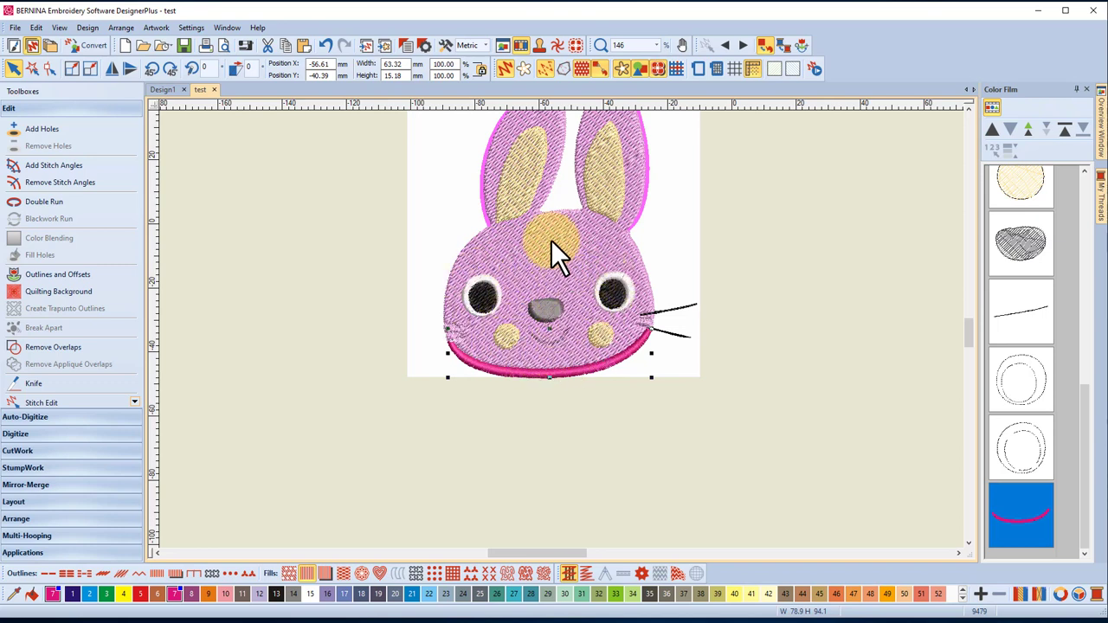
pyautogui.moveTo(500, 305); pyautogui.dragTo(512, 282)
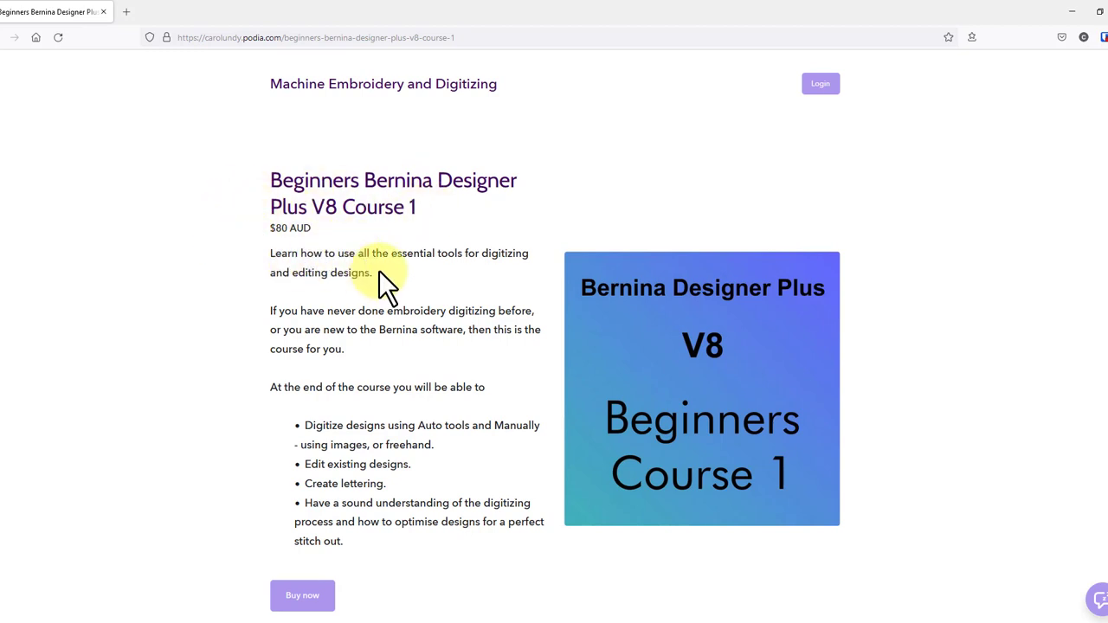
# Read the introduction and learning outcomes of Beginners Bernina Designer Plus V8 Course 1 on its web page in Firefox.
pyautogui.scroll(-1, 416, 279)
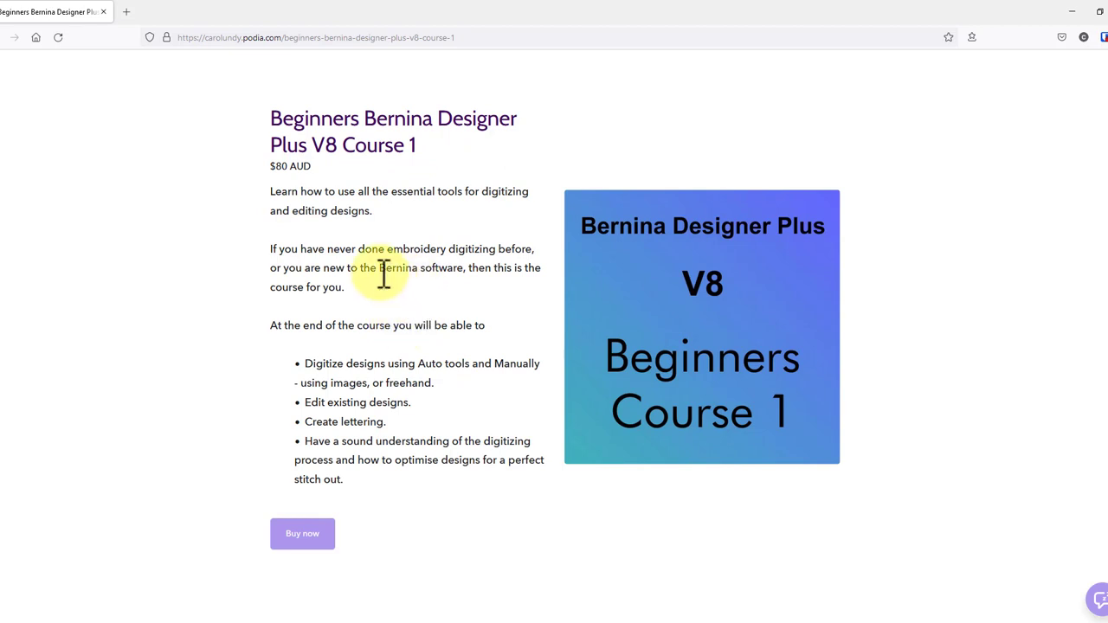
pyautogui.scroll(-1, 371, 243)
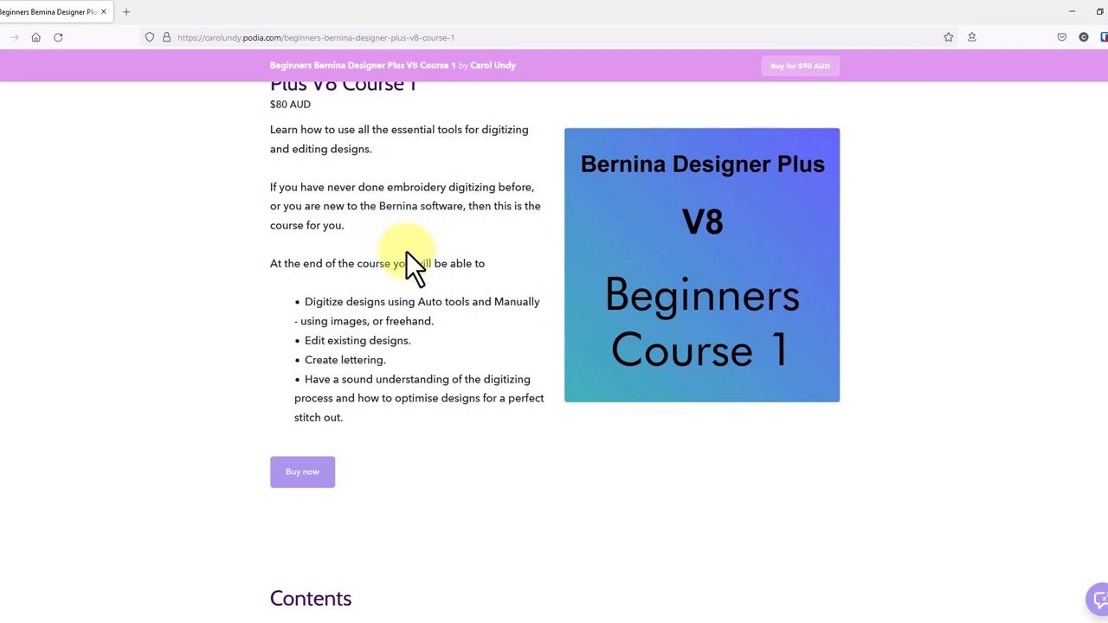
pyautogui.scroll(-1, 407, 247)
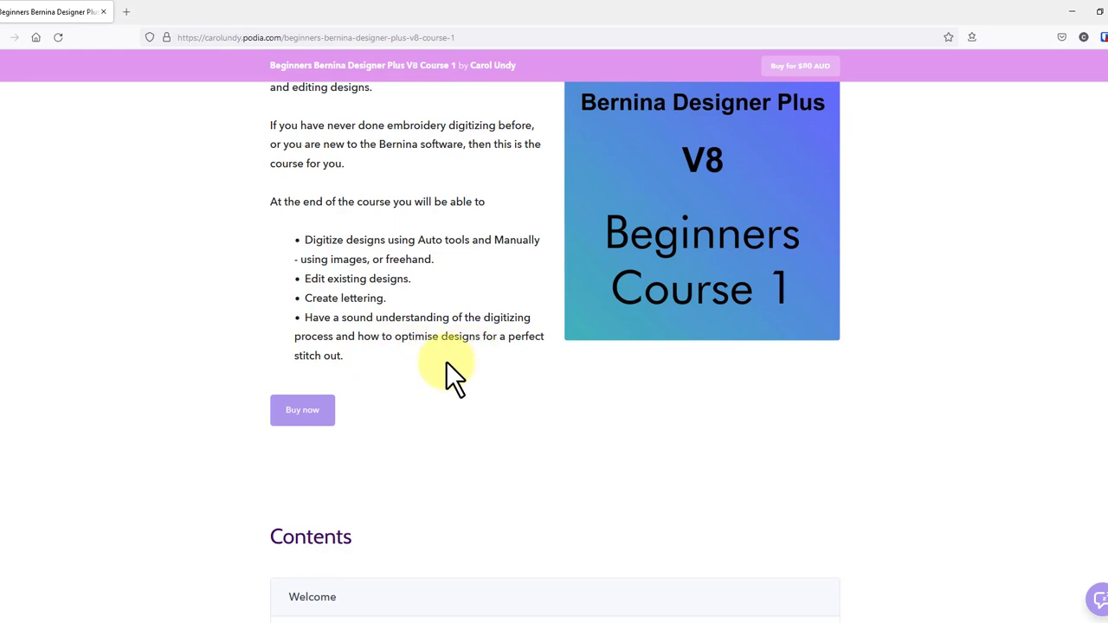
# Review the course contents from the Welcome section through Workspace Tools & Settings to Digitizing Tools.
pyautogui.scroll(-5, 446, 362)
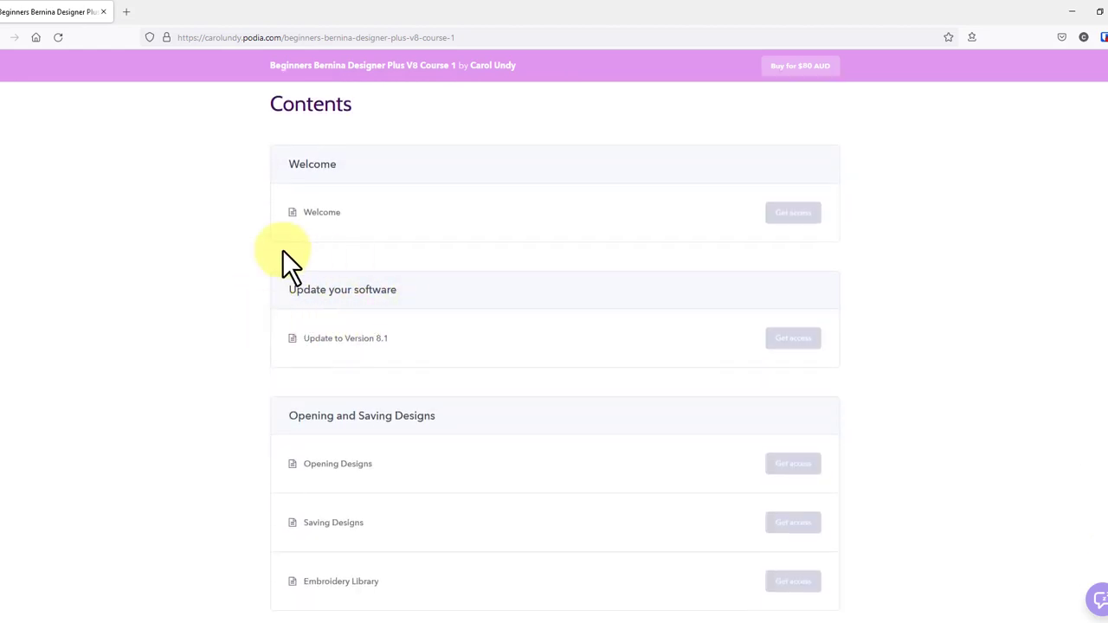
pyautogui.scroll(-1, 459, 329)
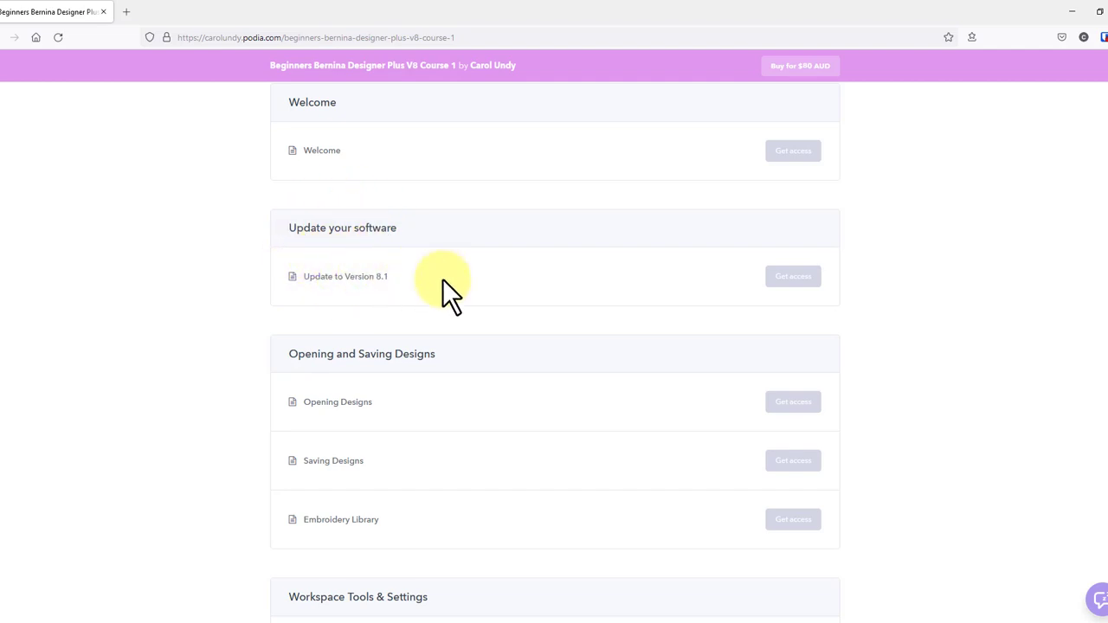
pyautogui.scroll(-1, 413, 364)
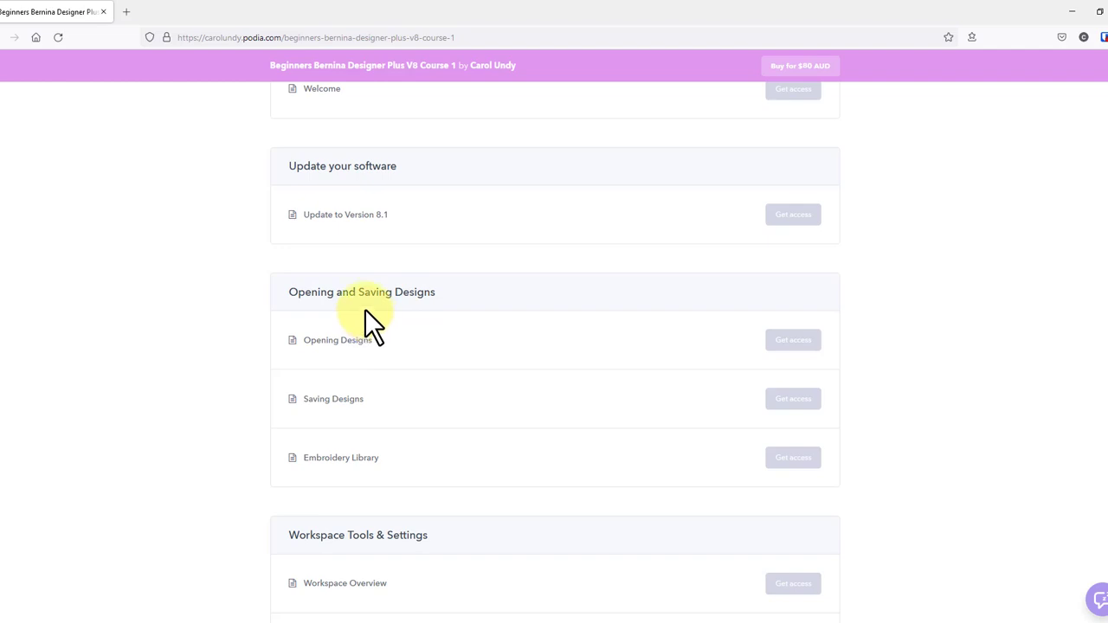
pyautogui.scroll(-4, 366, 313)
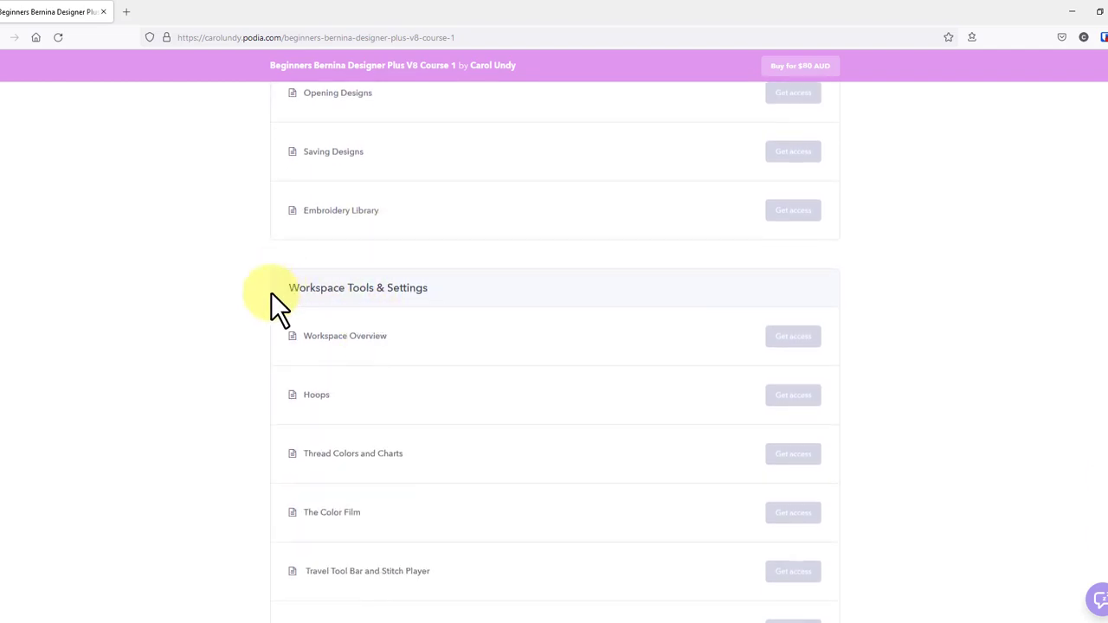
pyautogui.scroll(-1, 363, 349)
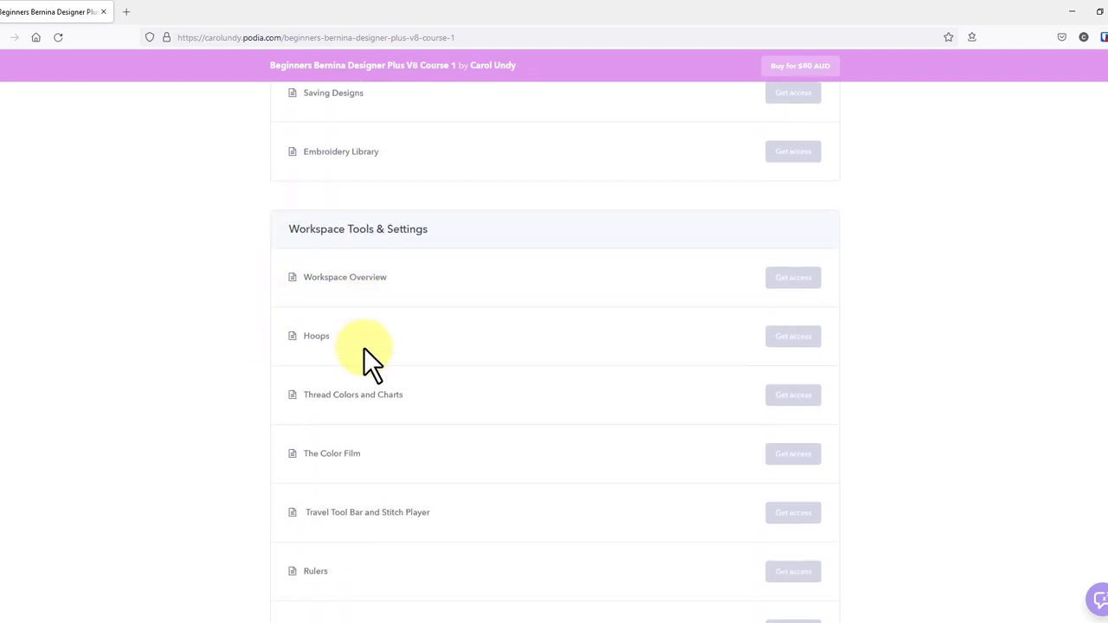
pyautogui.scroll(-2, 349, 362)
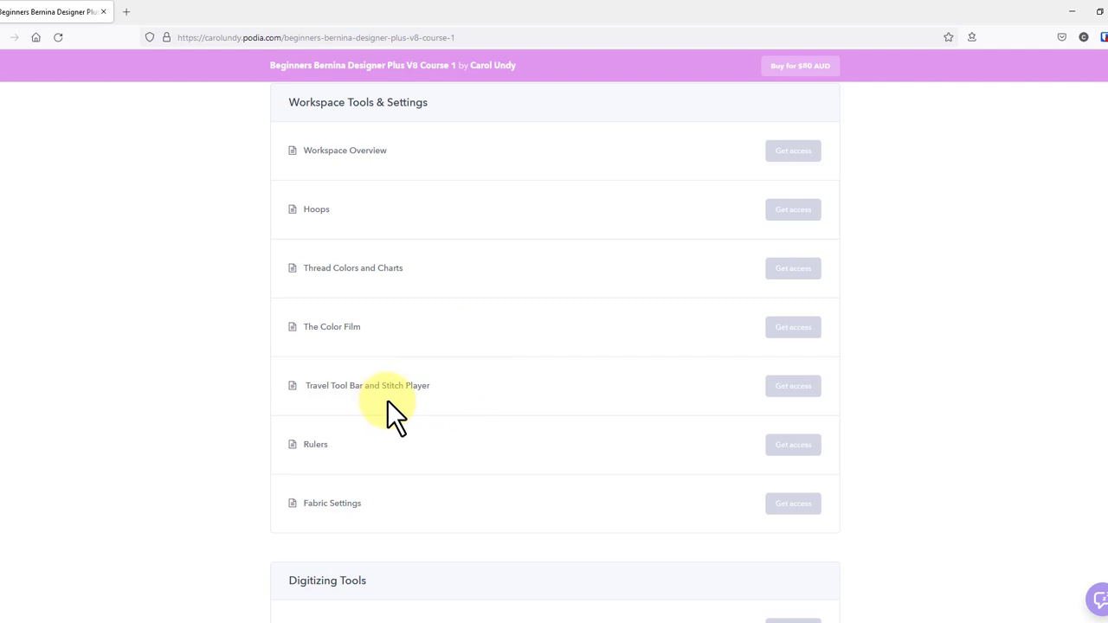
pyautogui.scroll(-1, 391, 391)
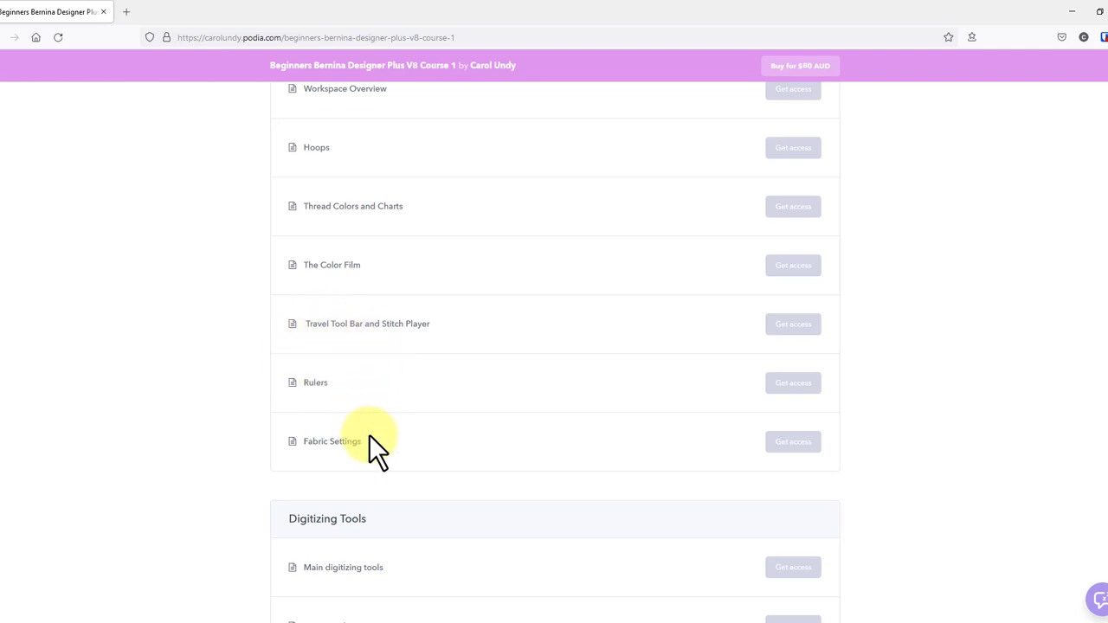
pyautogui.scroll(-1, 417, 405)
pyautogui.scroll(-1, 414, 401)
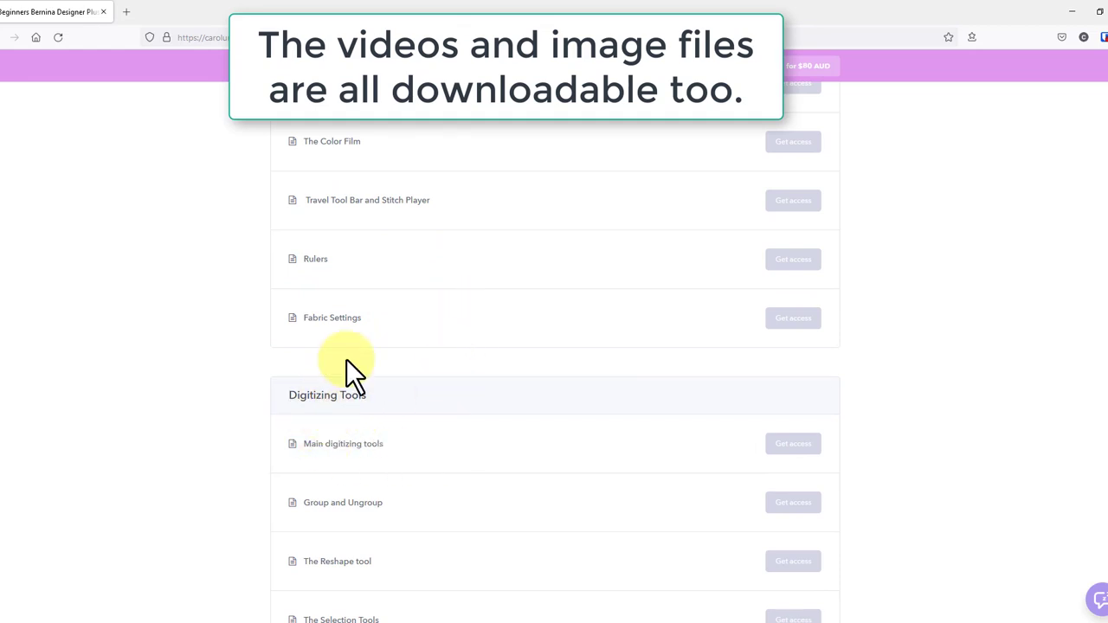
pyautogui.scroll(-1, 381, 381)
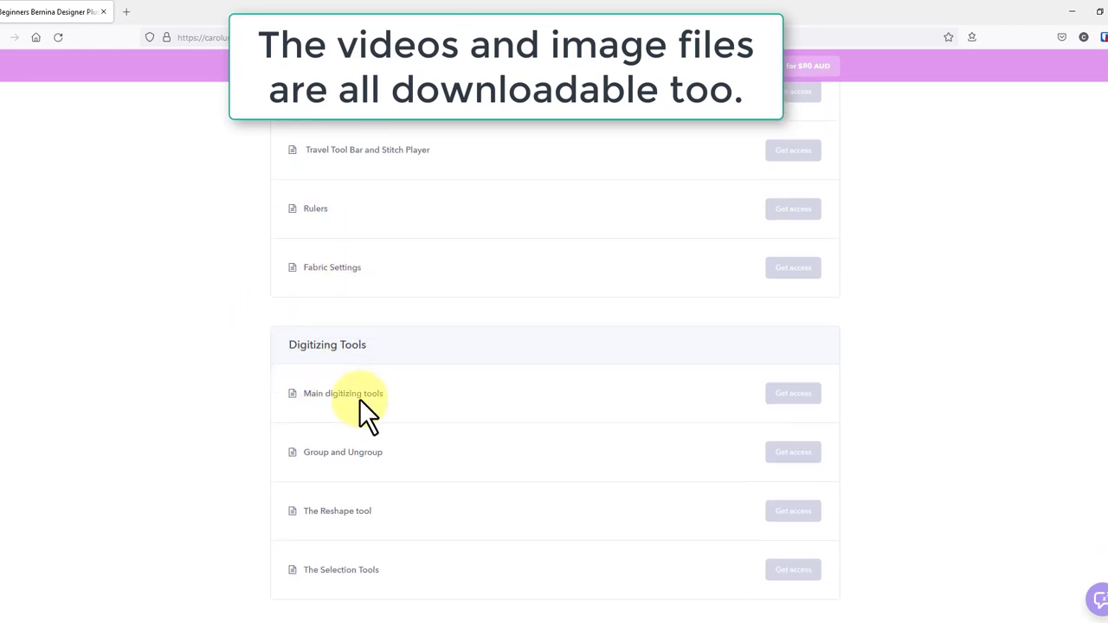
pyautogui.scroll(-1, 380, 384)
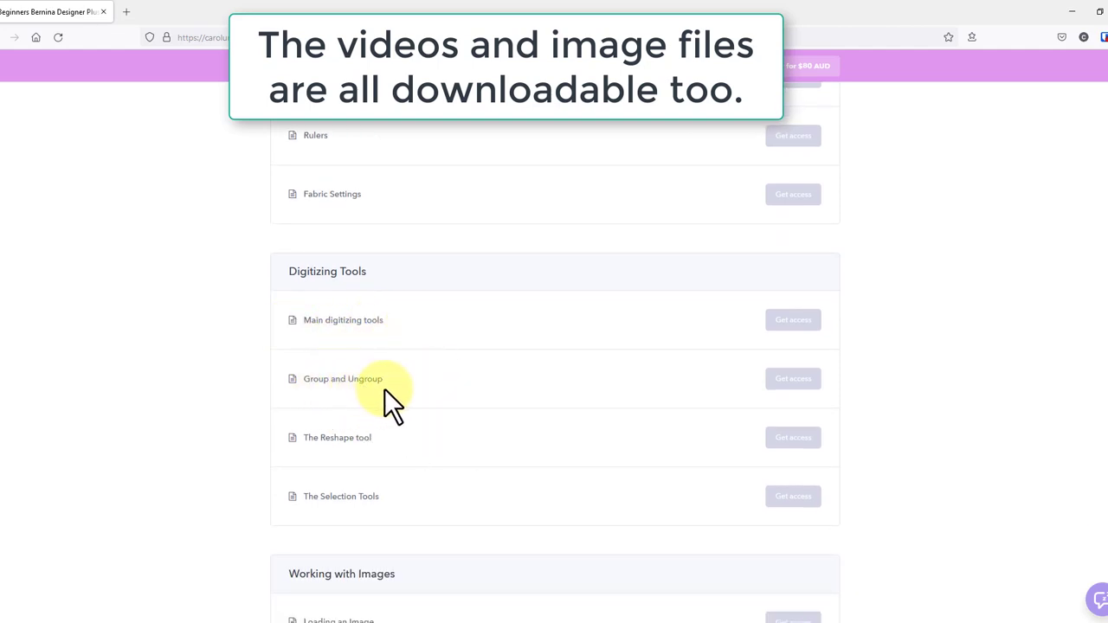
pyautogui.scroll(-1, 390, 397)
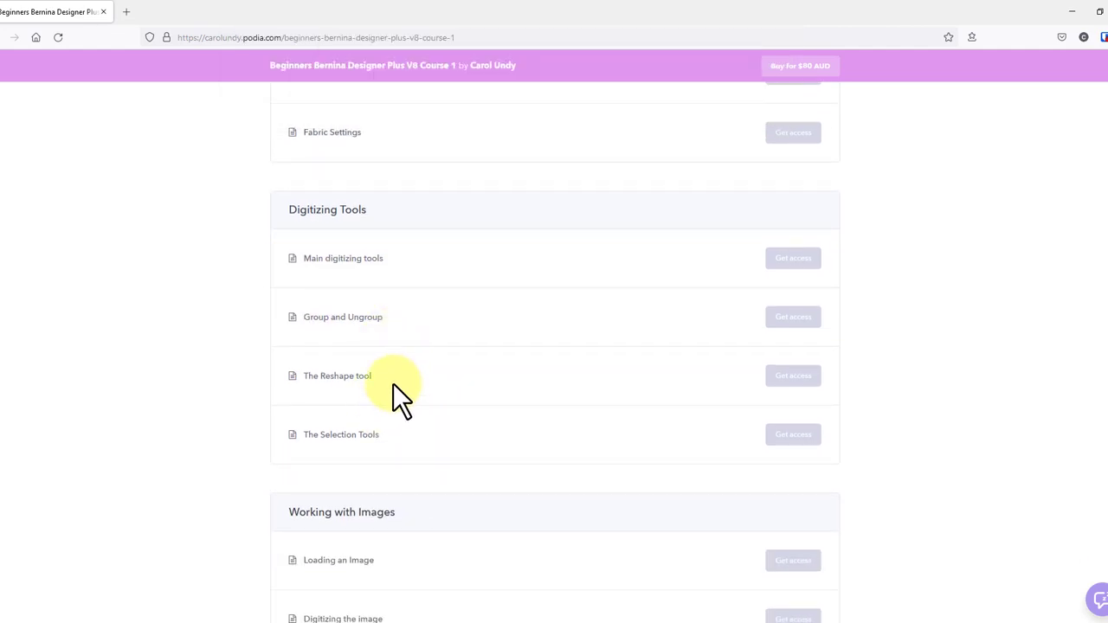
# Review the remaining course contents from Working with Images through Projects, Lettering, and Fills and Outlines to Applique.
pyautogui.scroll(-3, 396, 440)
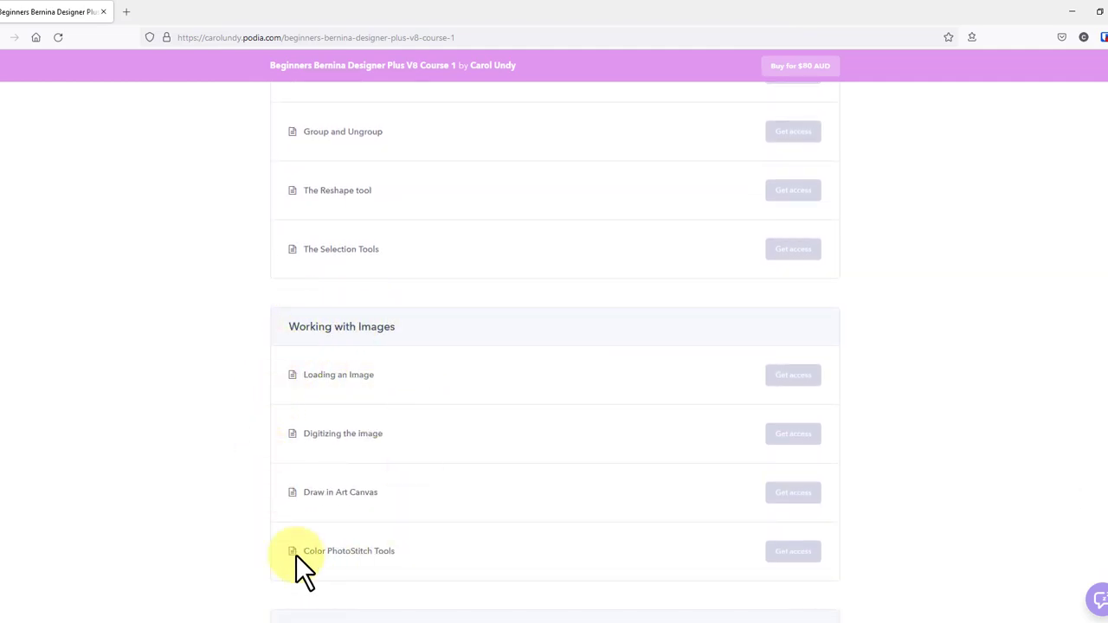
pyautogui.scroll(-1, 449, 475)
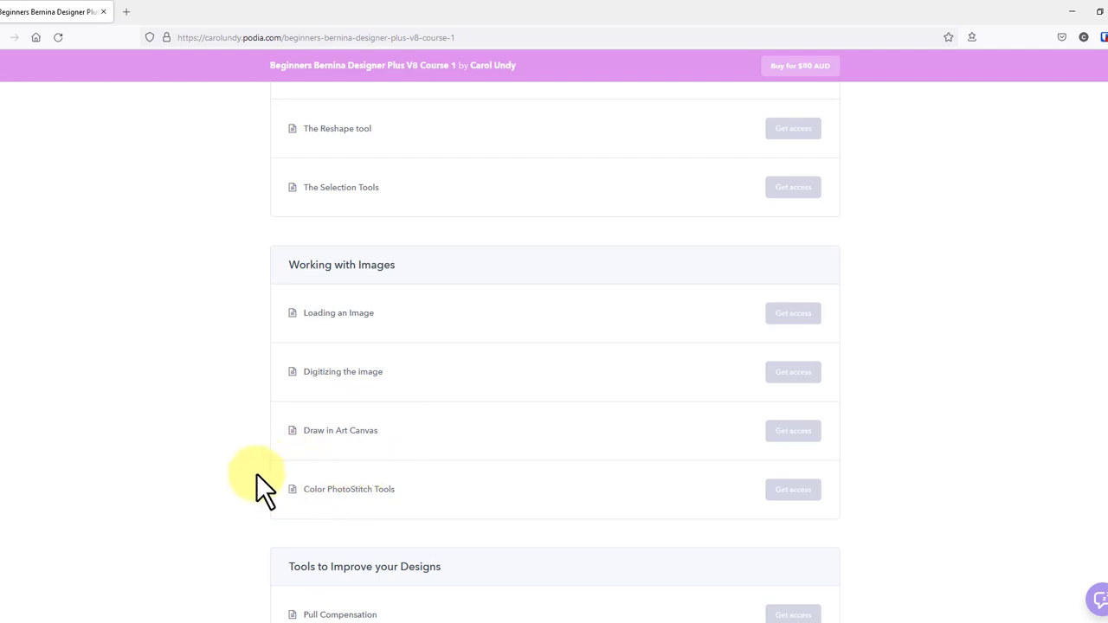
pyautogui.scroll(-3, 420, 489)
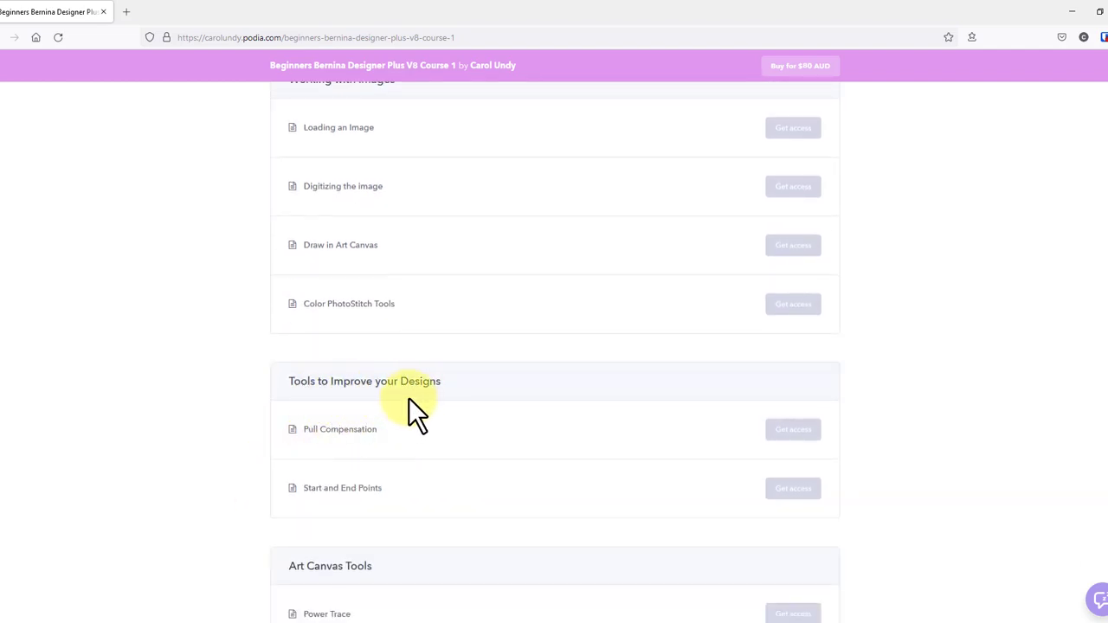
pyautogui.scroll(-1, 407, 395)
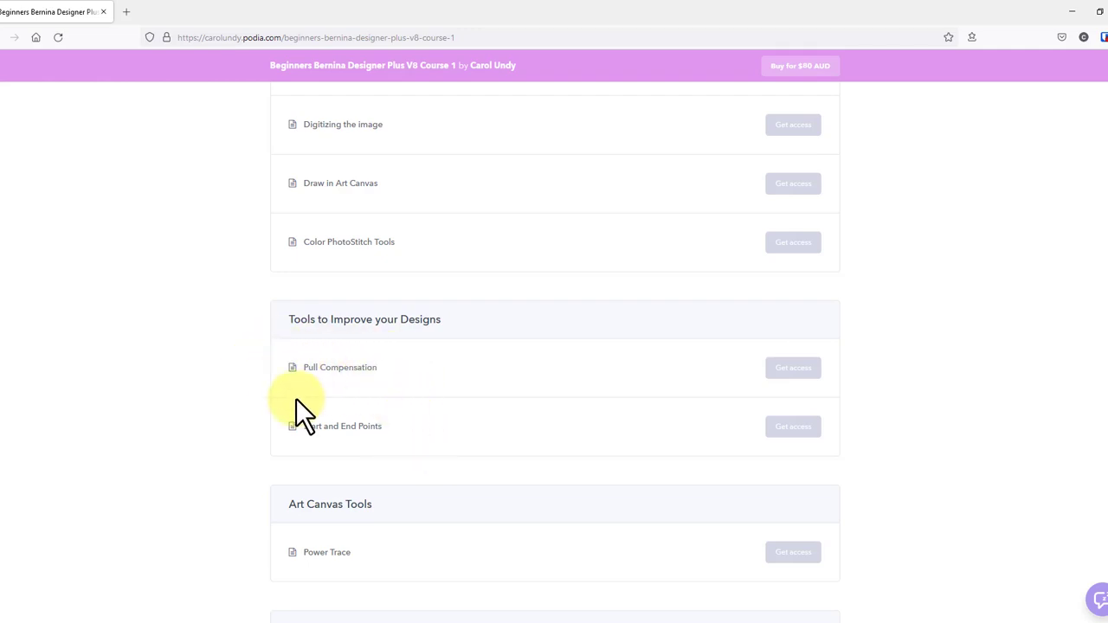
pyautogui.scroll(-2, 321, 432)
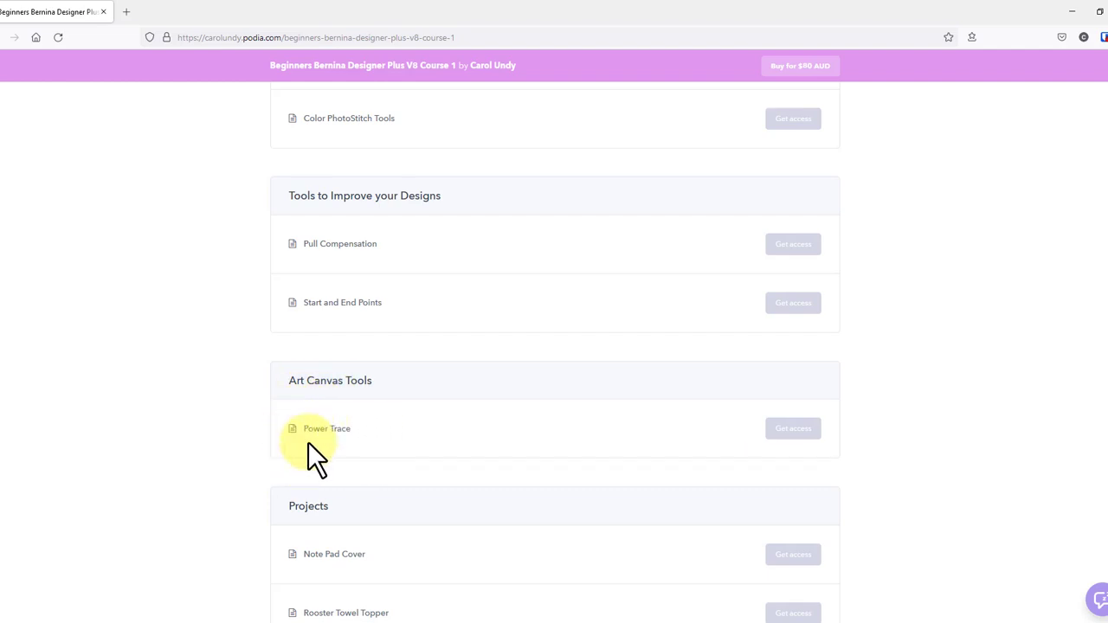
pyautogui.scroll(-3, 391, 463)
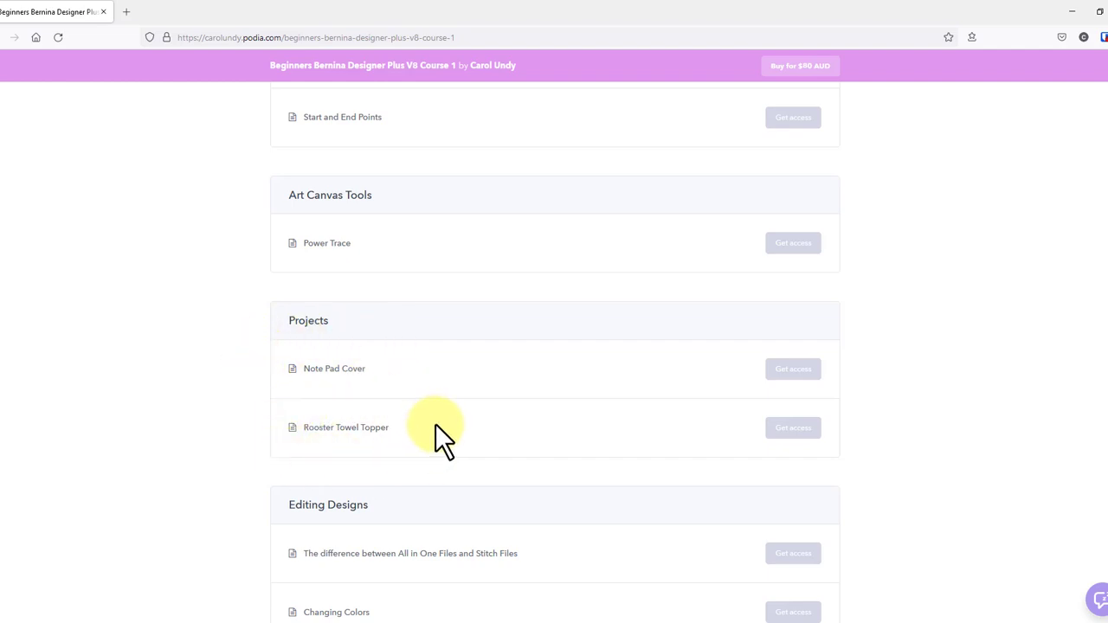
pyautogui.scroll(-3, 436, 428)
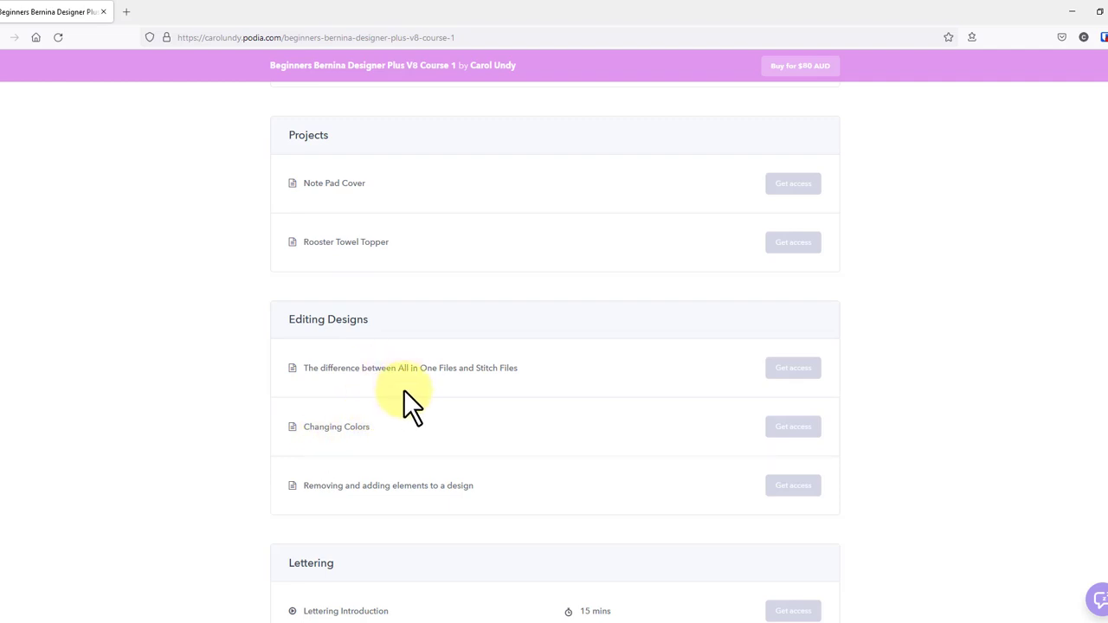
pyautogui.scroll(-2, 405, 394)
pyautogui.scroll(-1, 379, 452)
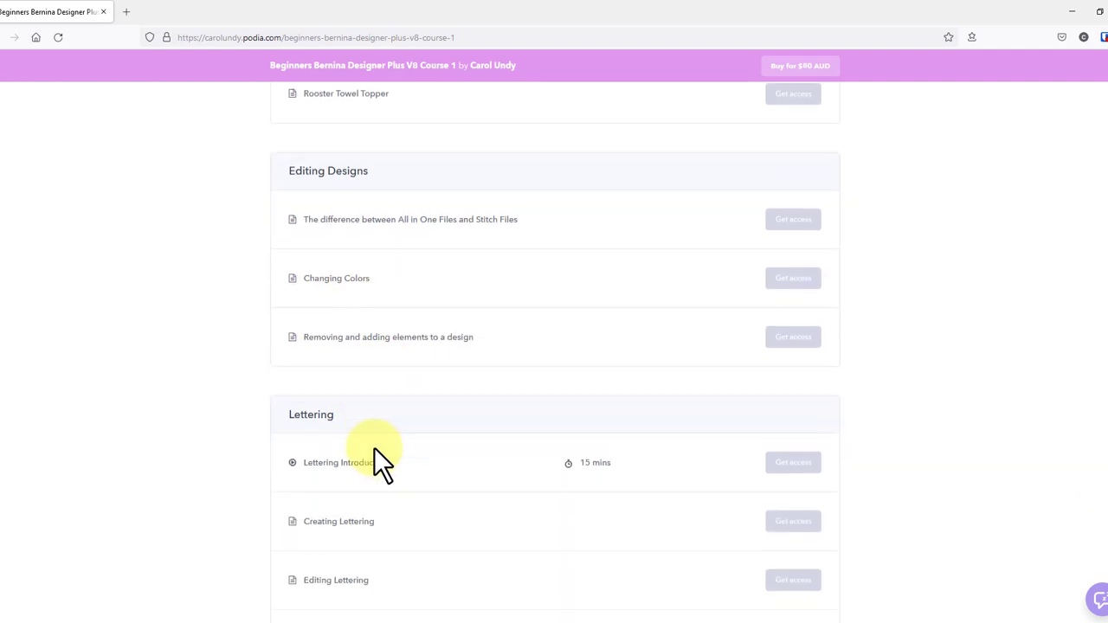
pyautogui.scroll(-7, 374, 448)
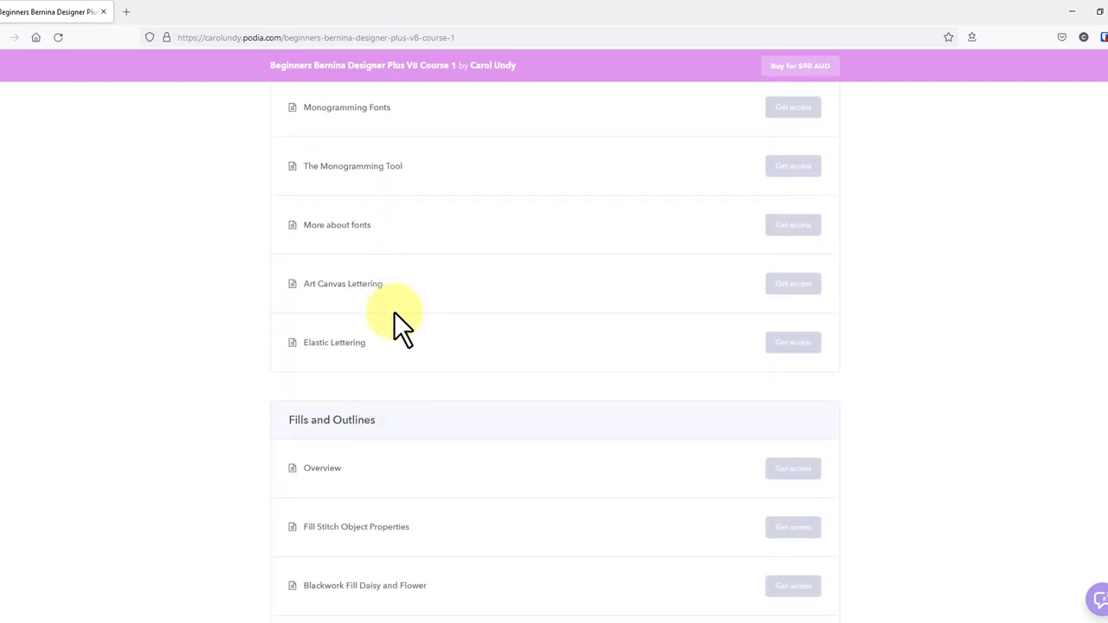
pyautogui.scroll(-3, 439, 441)
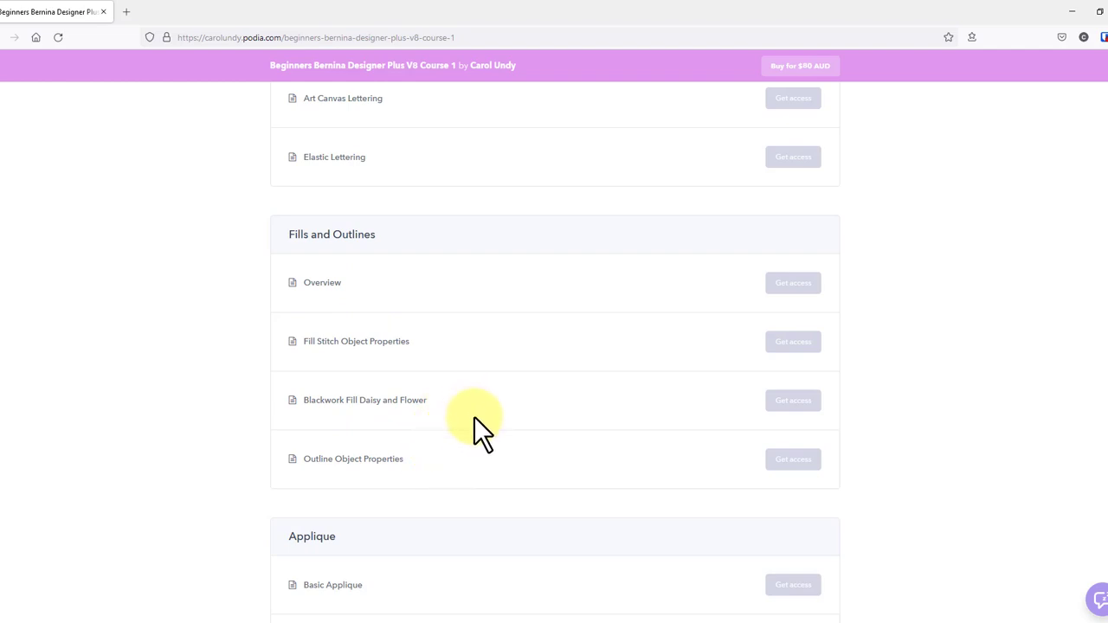
pyautogui.scroll(-3, 486, 405)
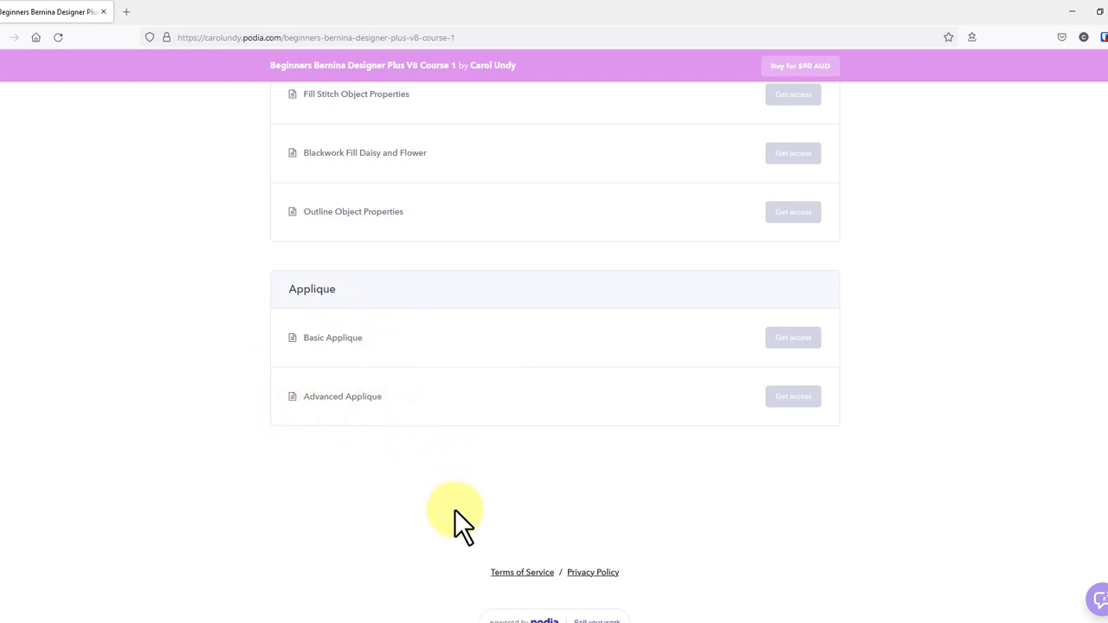
# Return to the course title and overview at the start of the page.
pyautogui.scroll(5, 456, 510)
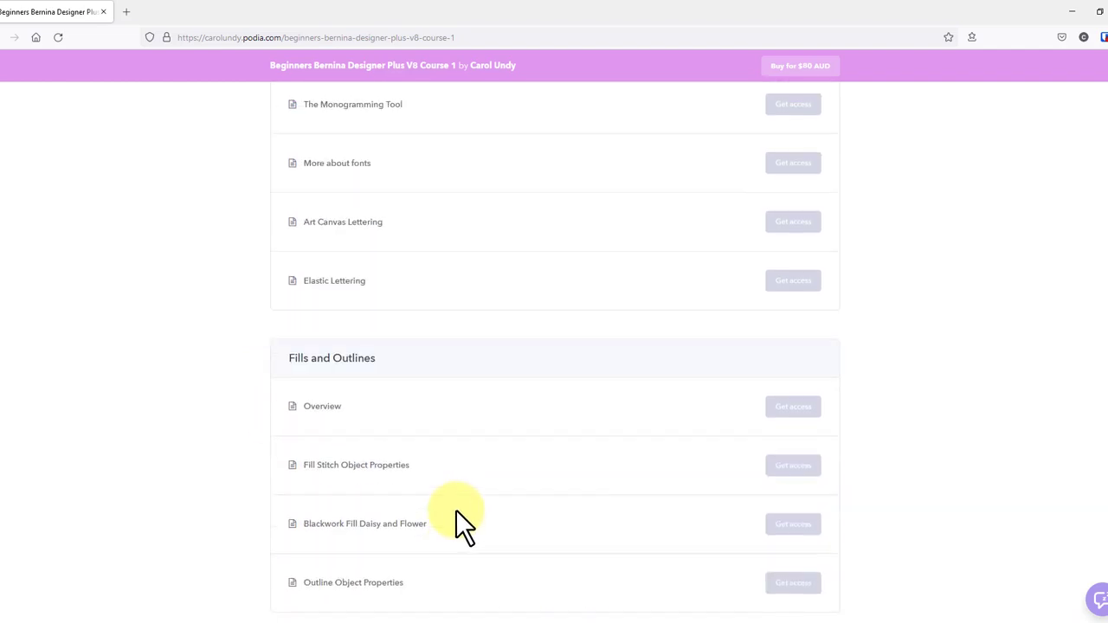
pyautogui.scroll(15, 456, 510)
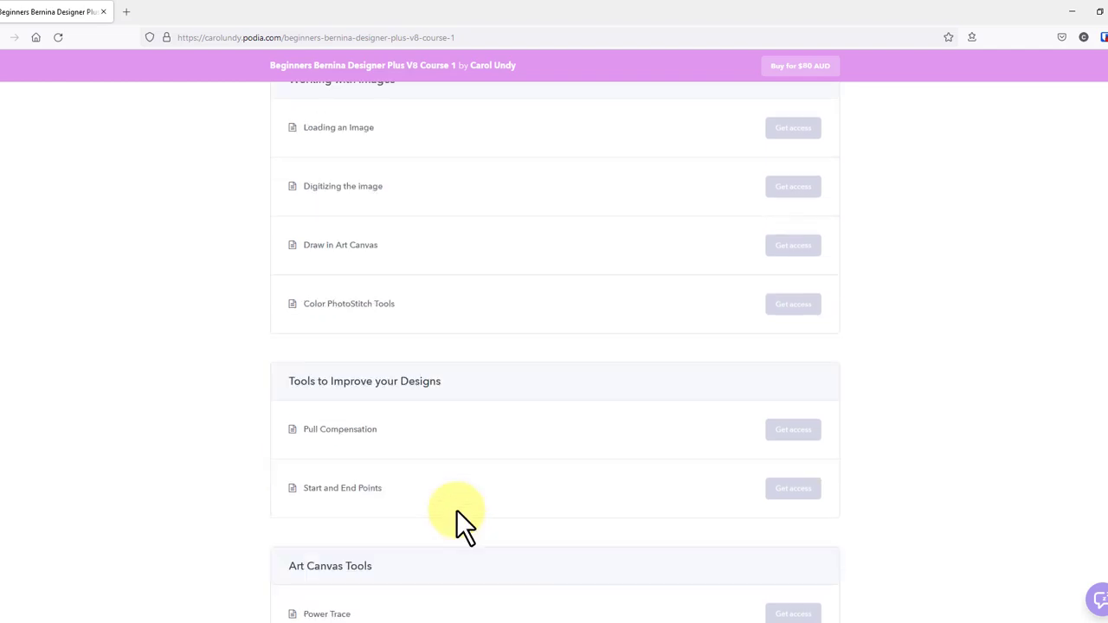
pyautogui.scroll(20, 456, 510)
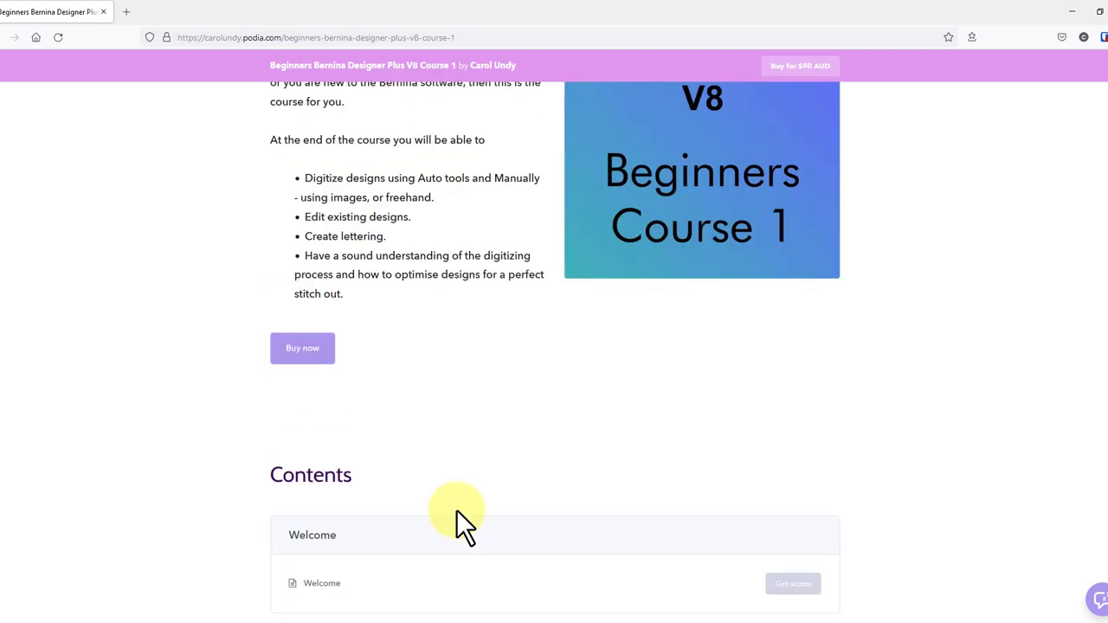
pyautogui.scroll(4, 456, 510)
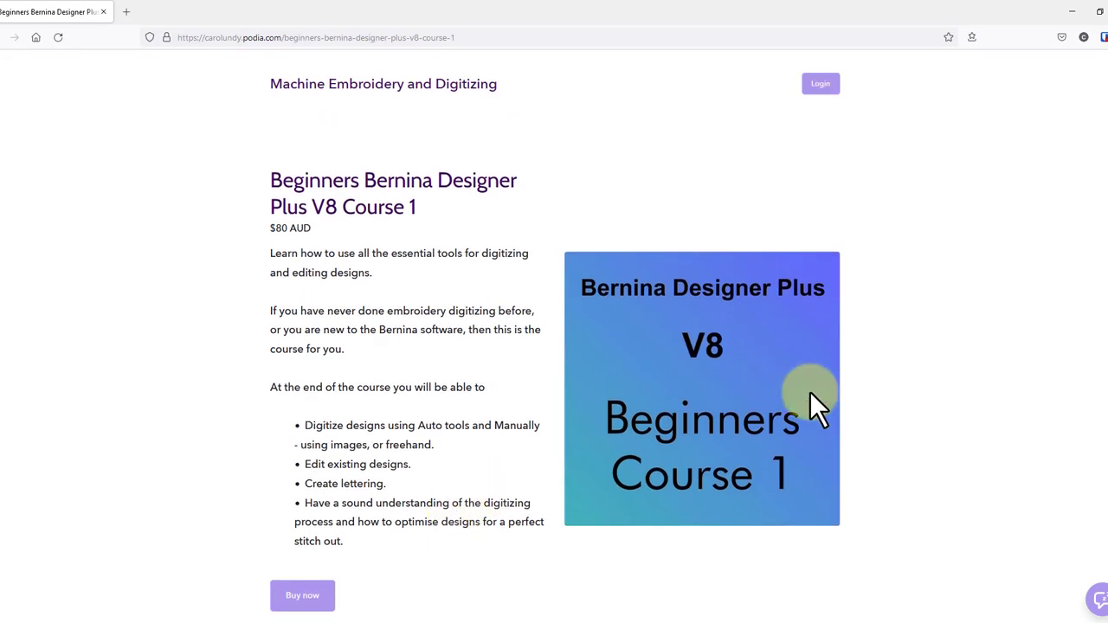